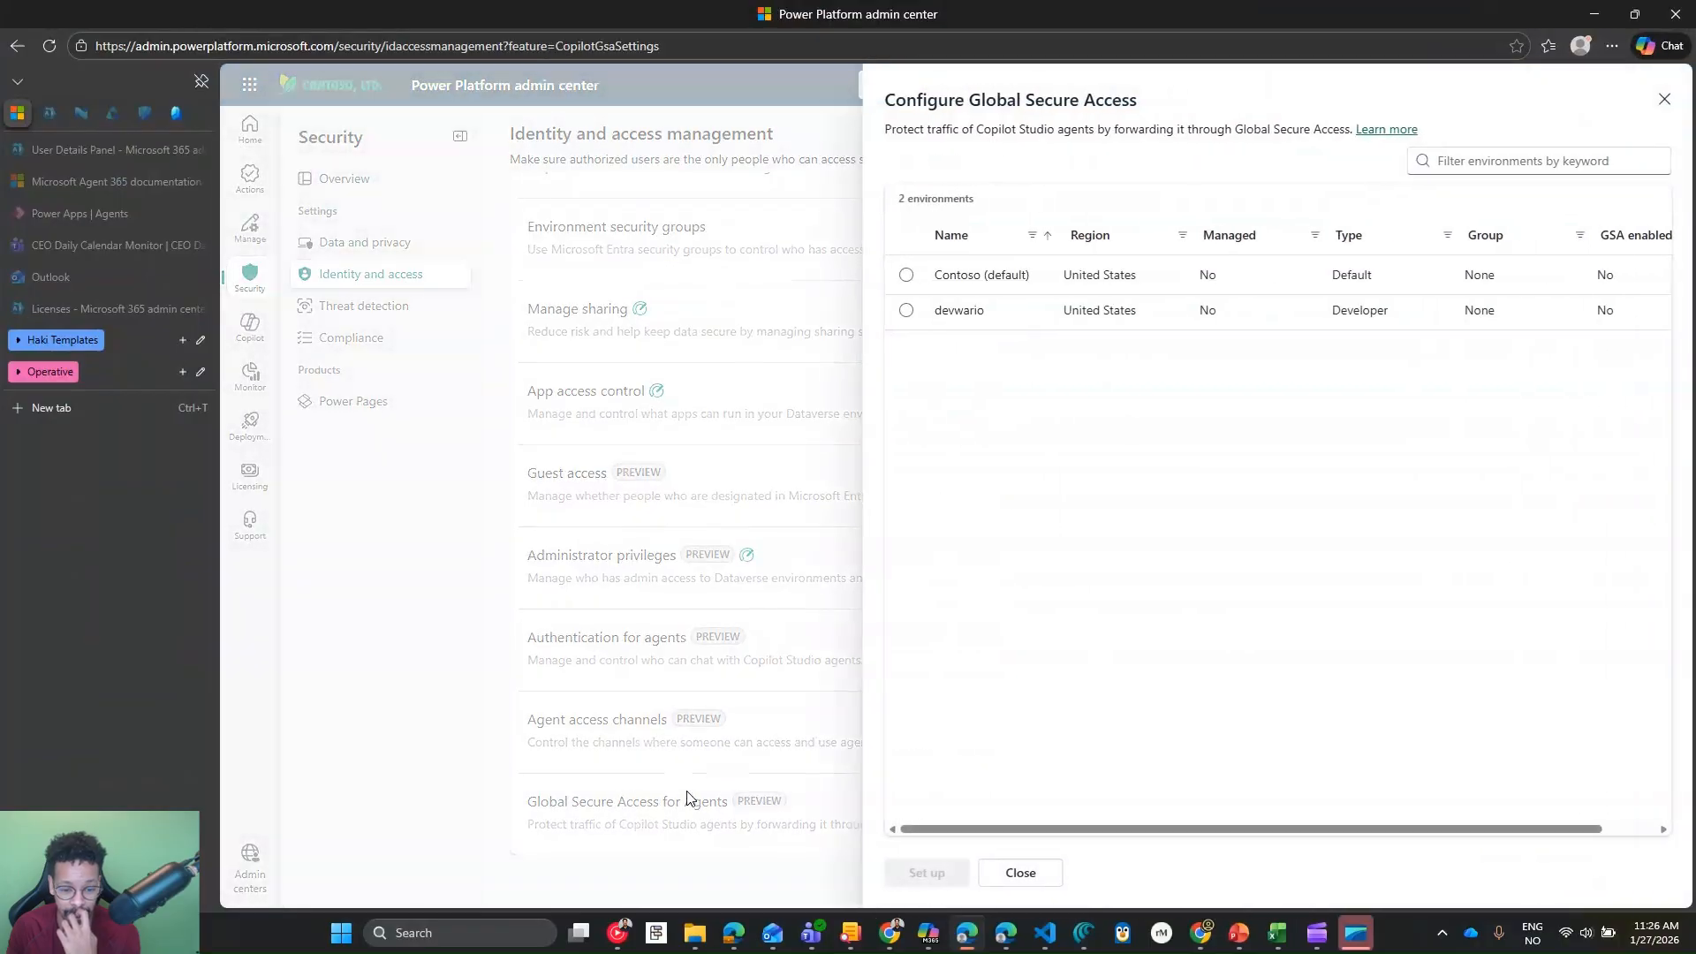
Step: Open the Global Secure Access setup for the devwario environment, switch the agents setting off and back on, and close it
click(936, 308)
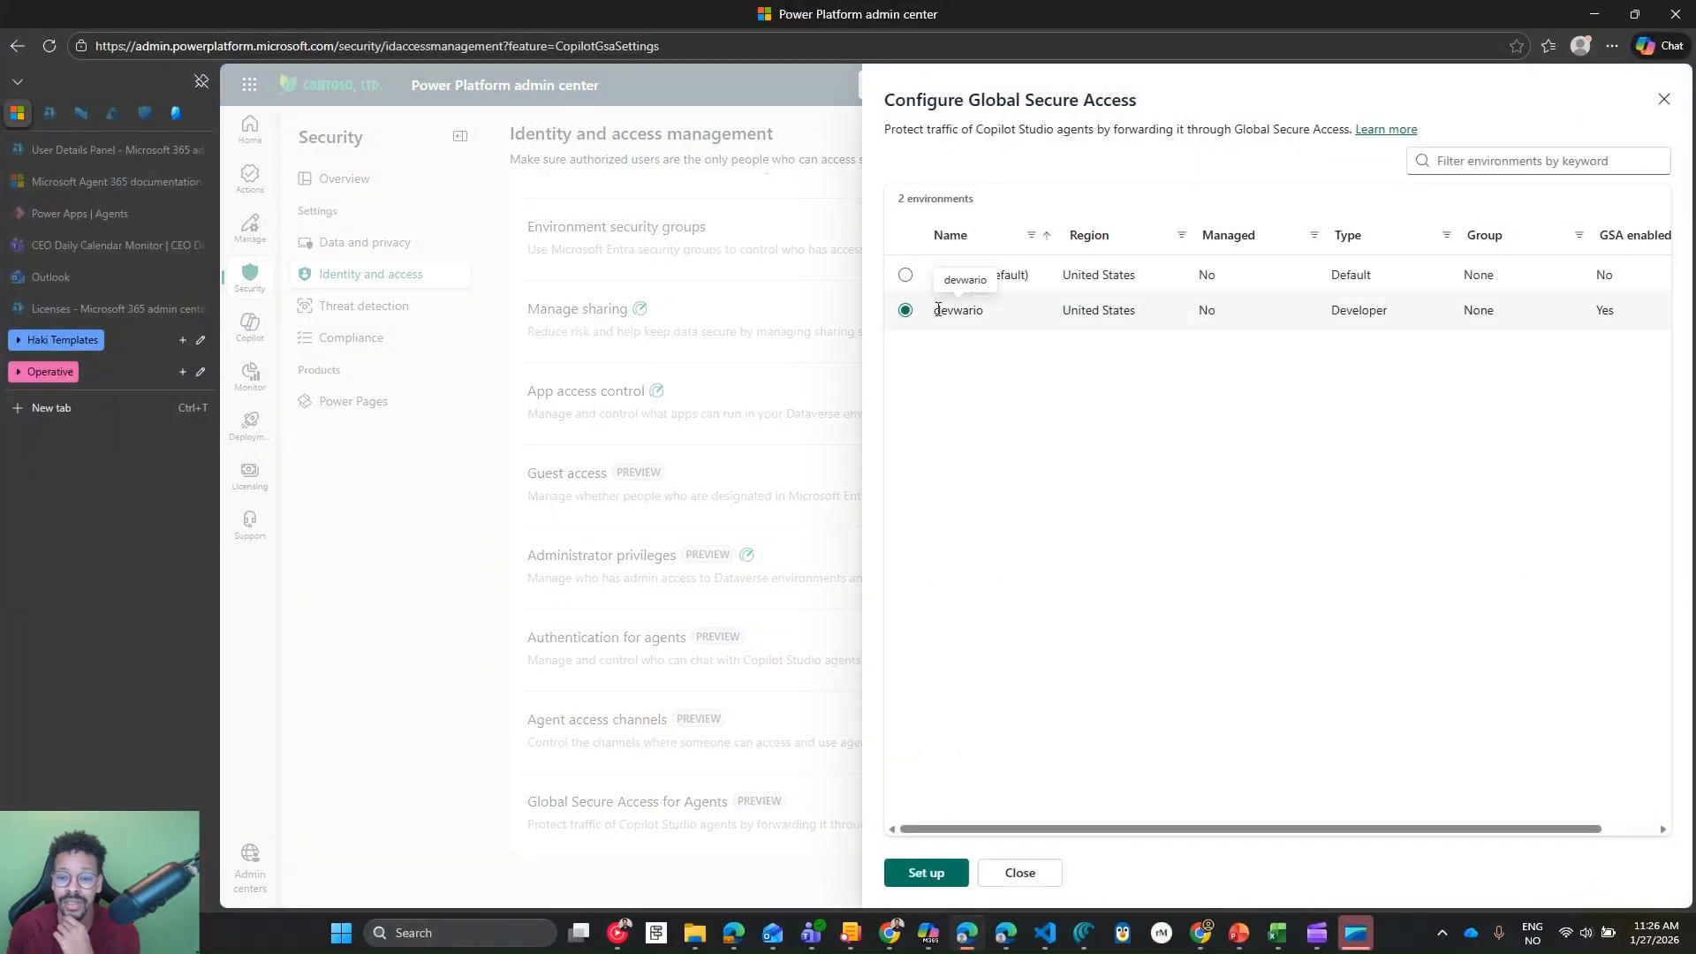
click(919, 873)
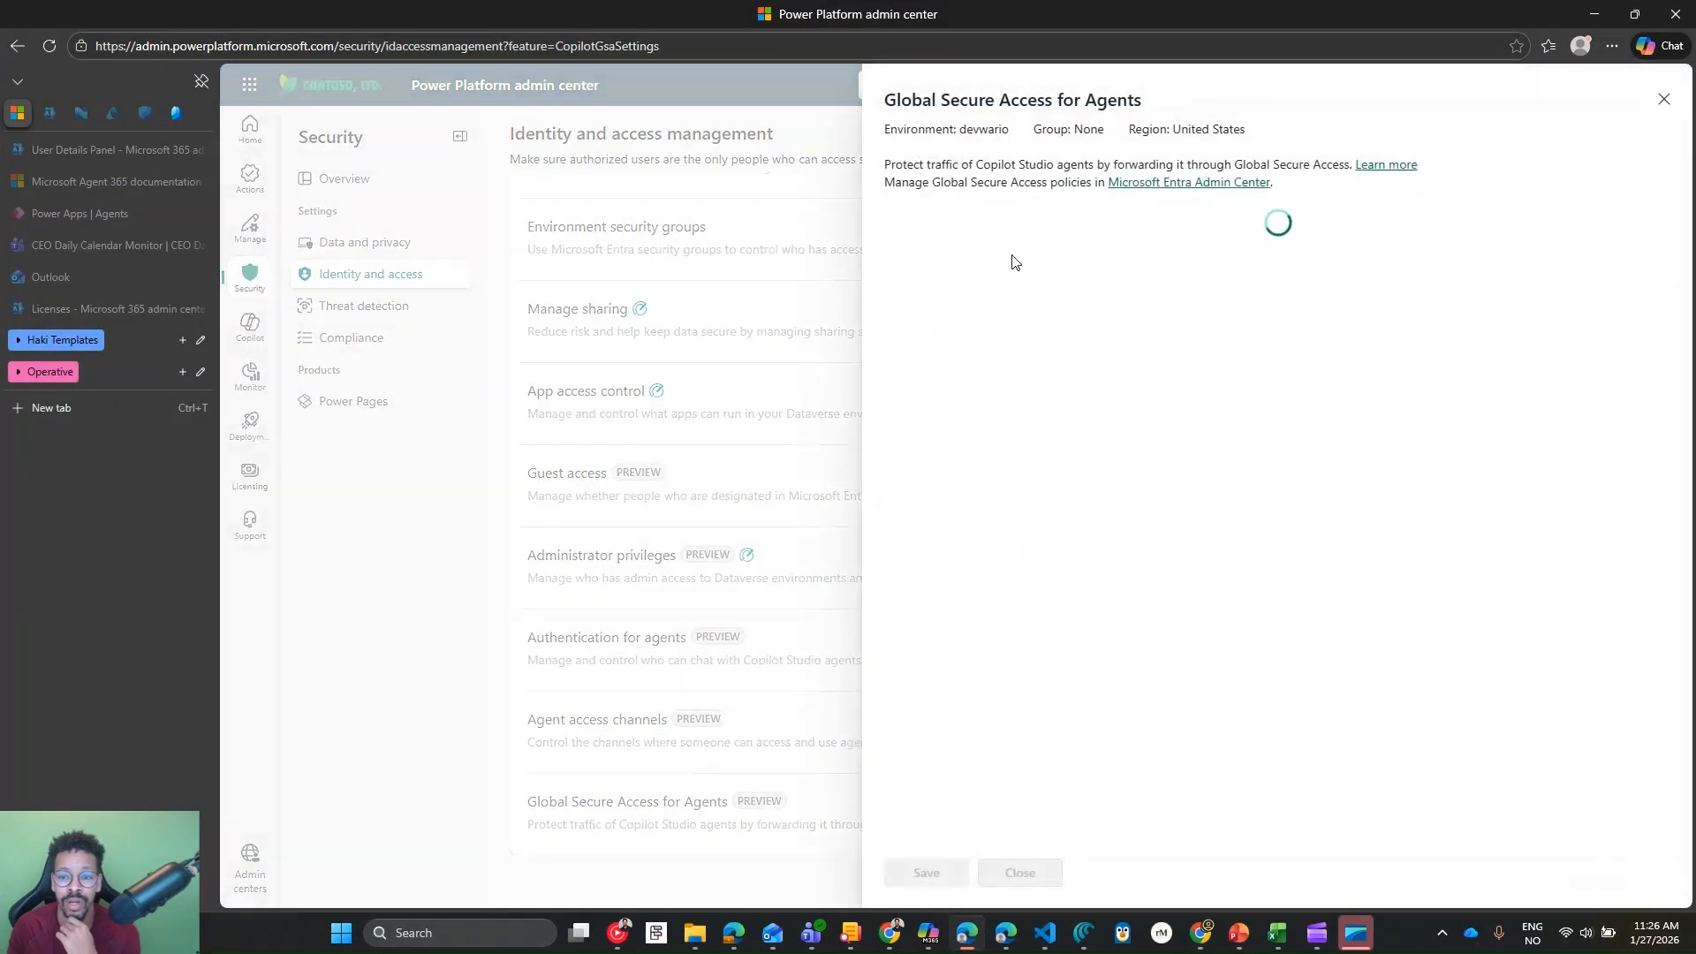
click(912, 254)
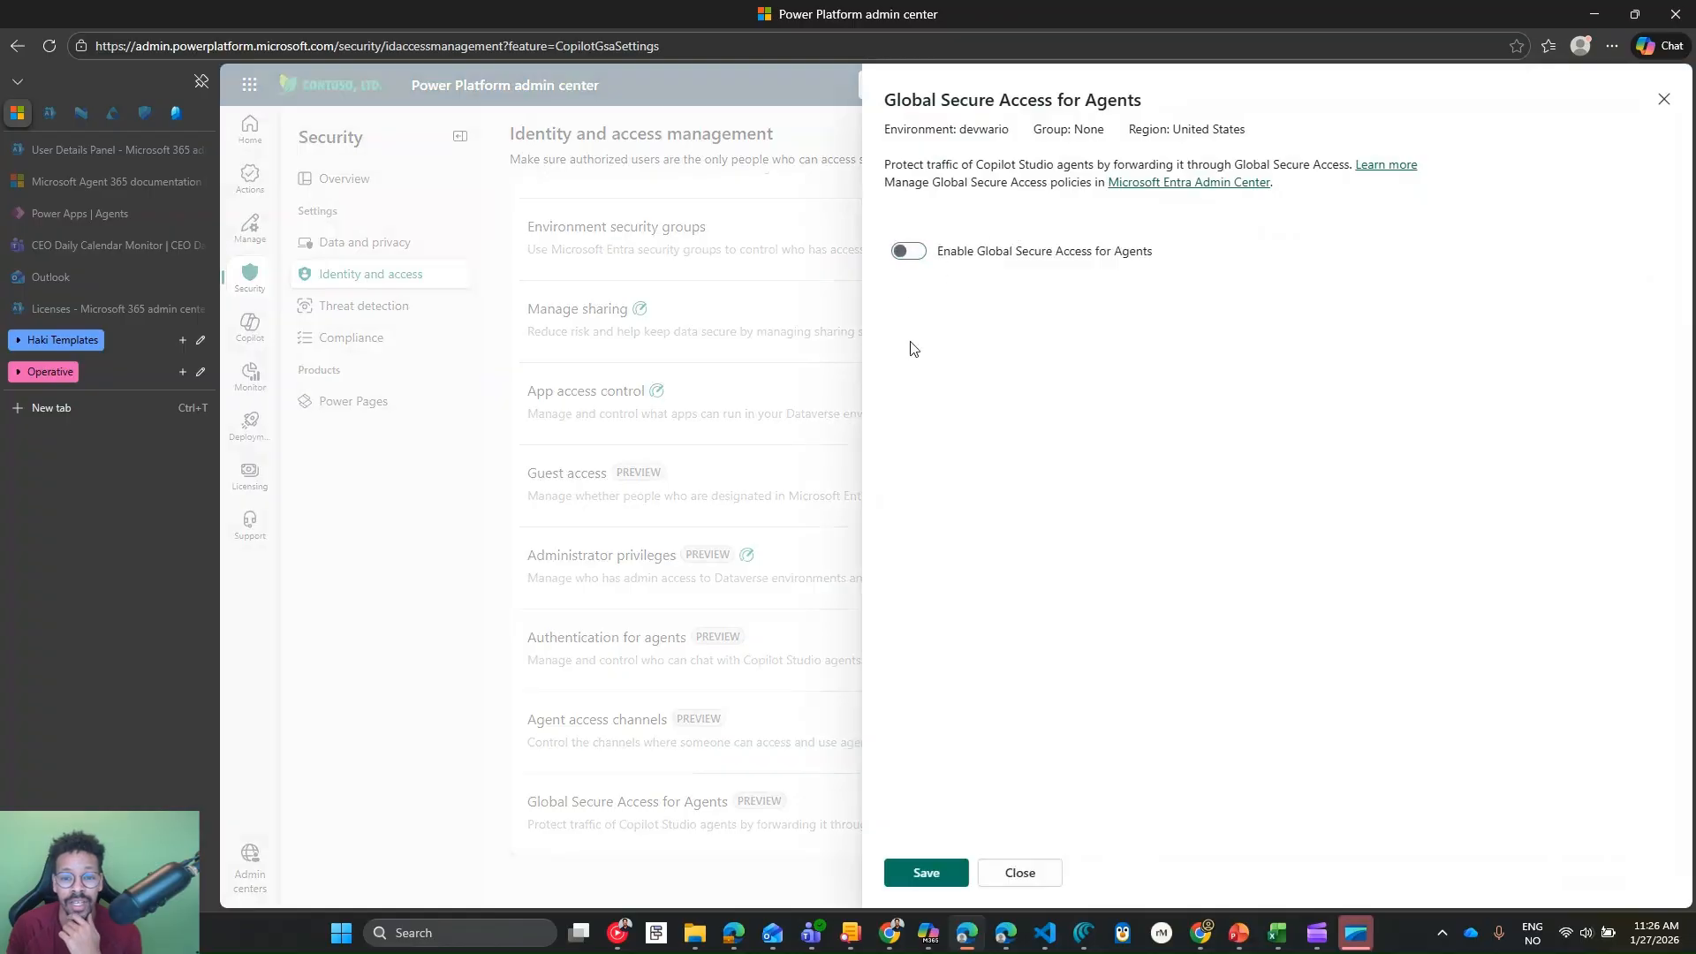
click(911, 255)
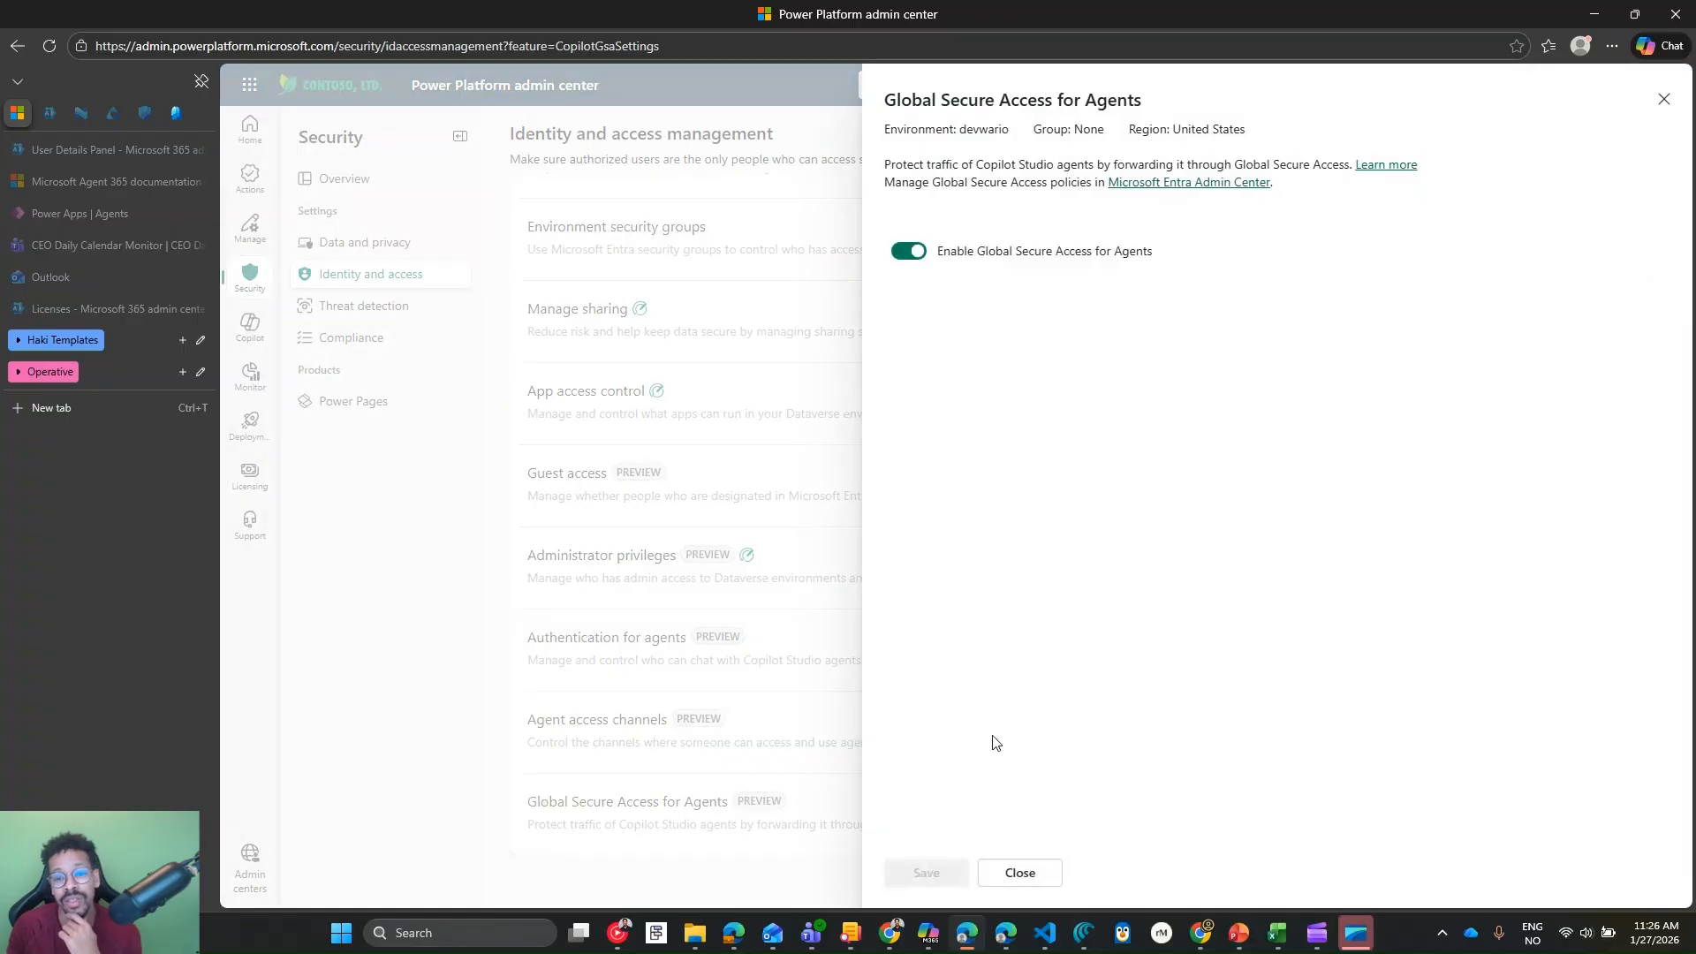
click(1020, 872)
click(1024, 871)
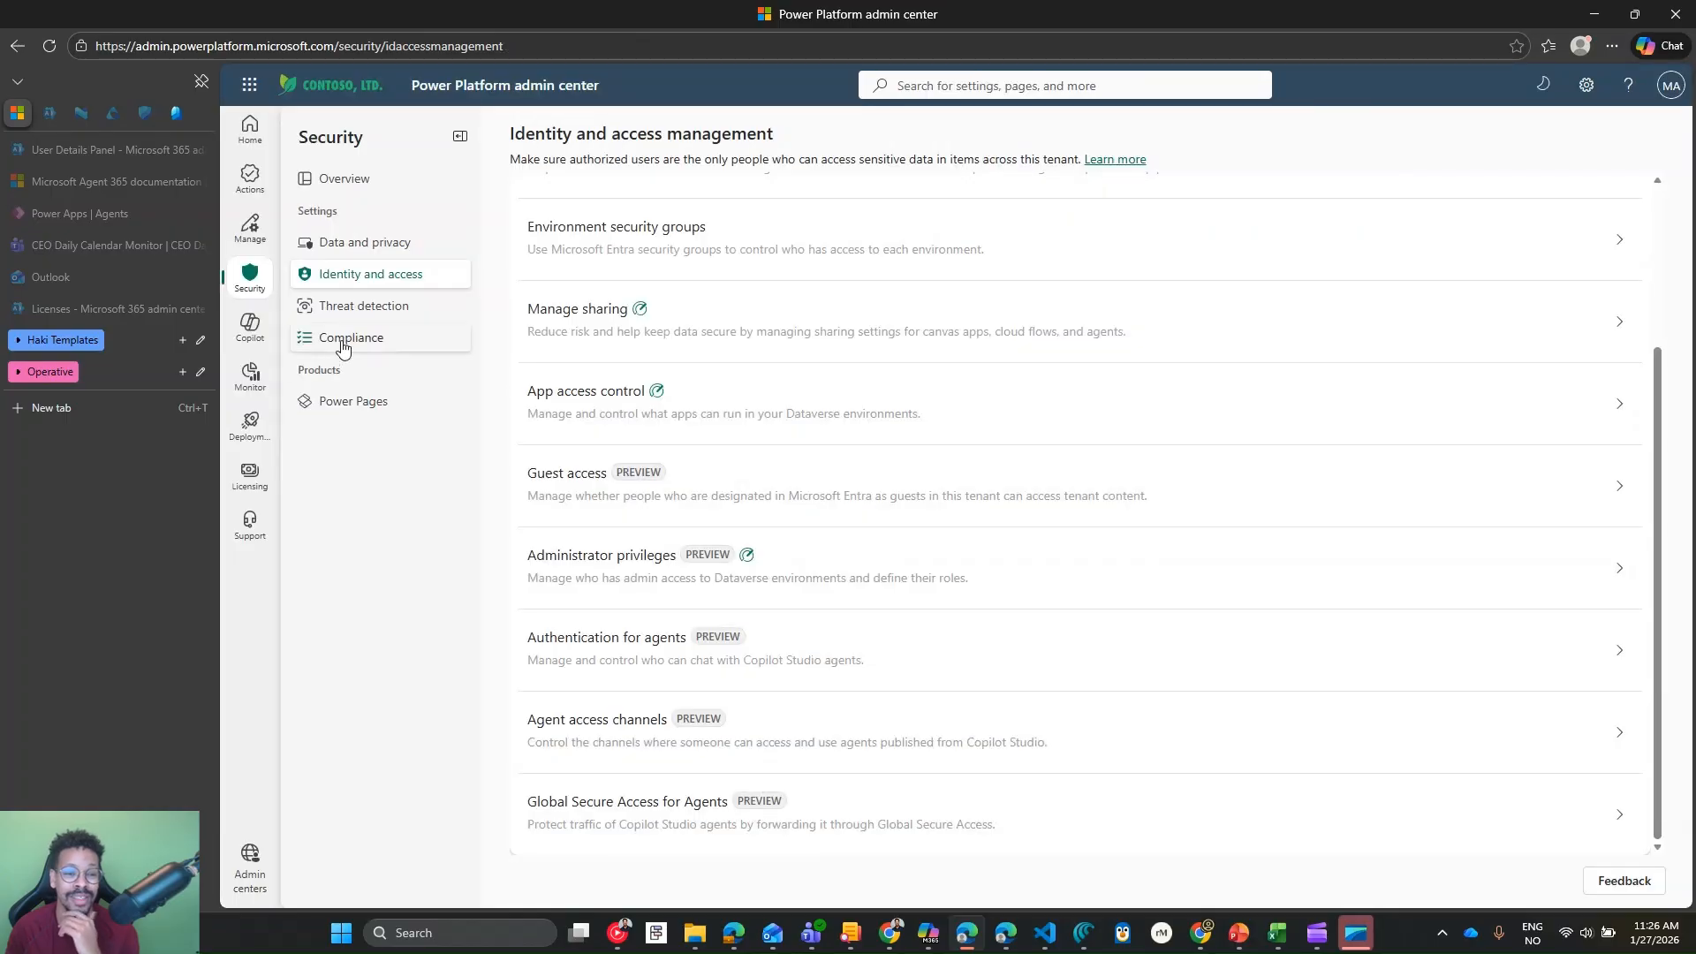
Step: Open the list of environment groups in the Manage area of the Contoso tenant
click(248, 231)
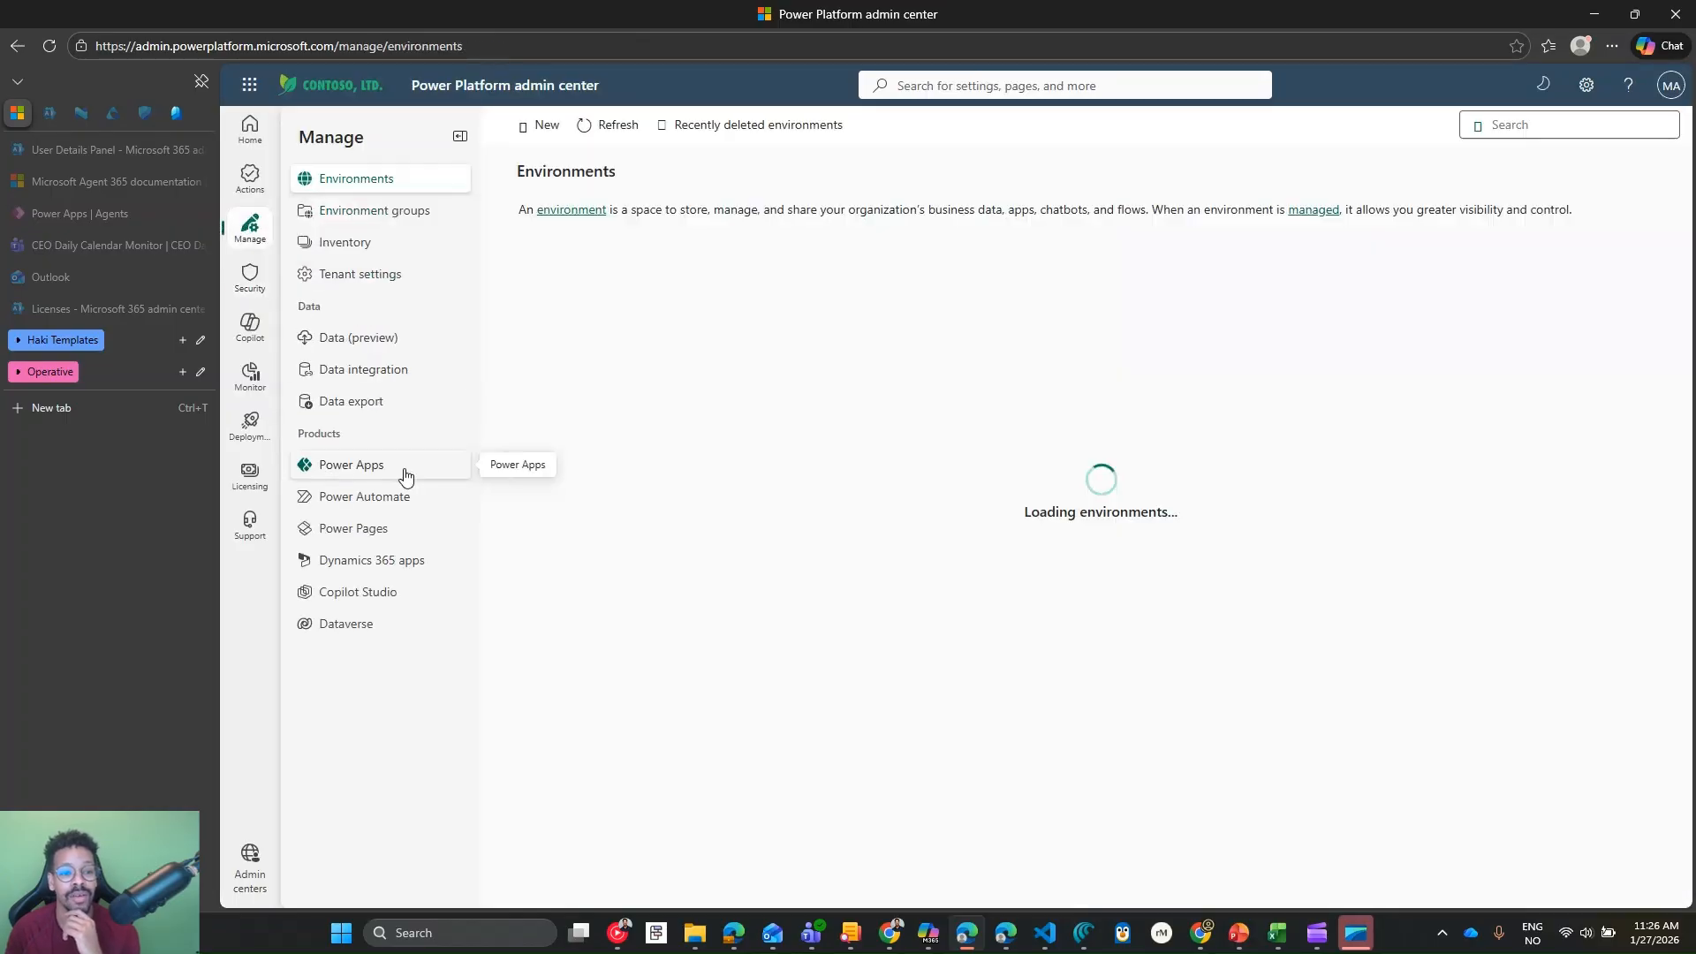
click(402, 226)
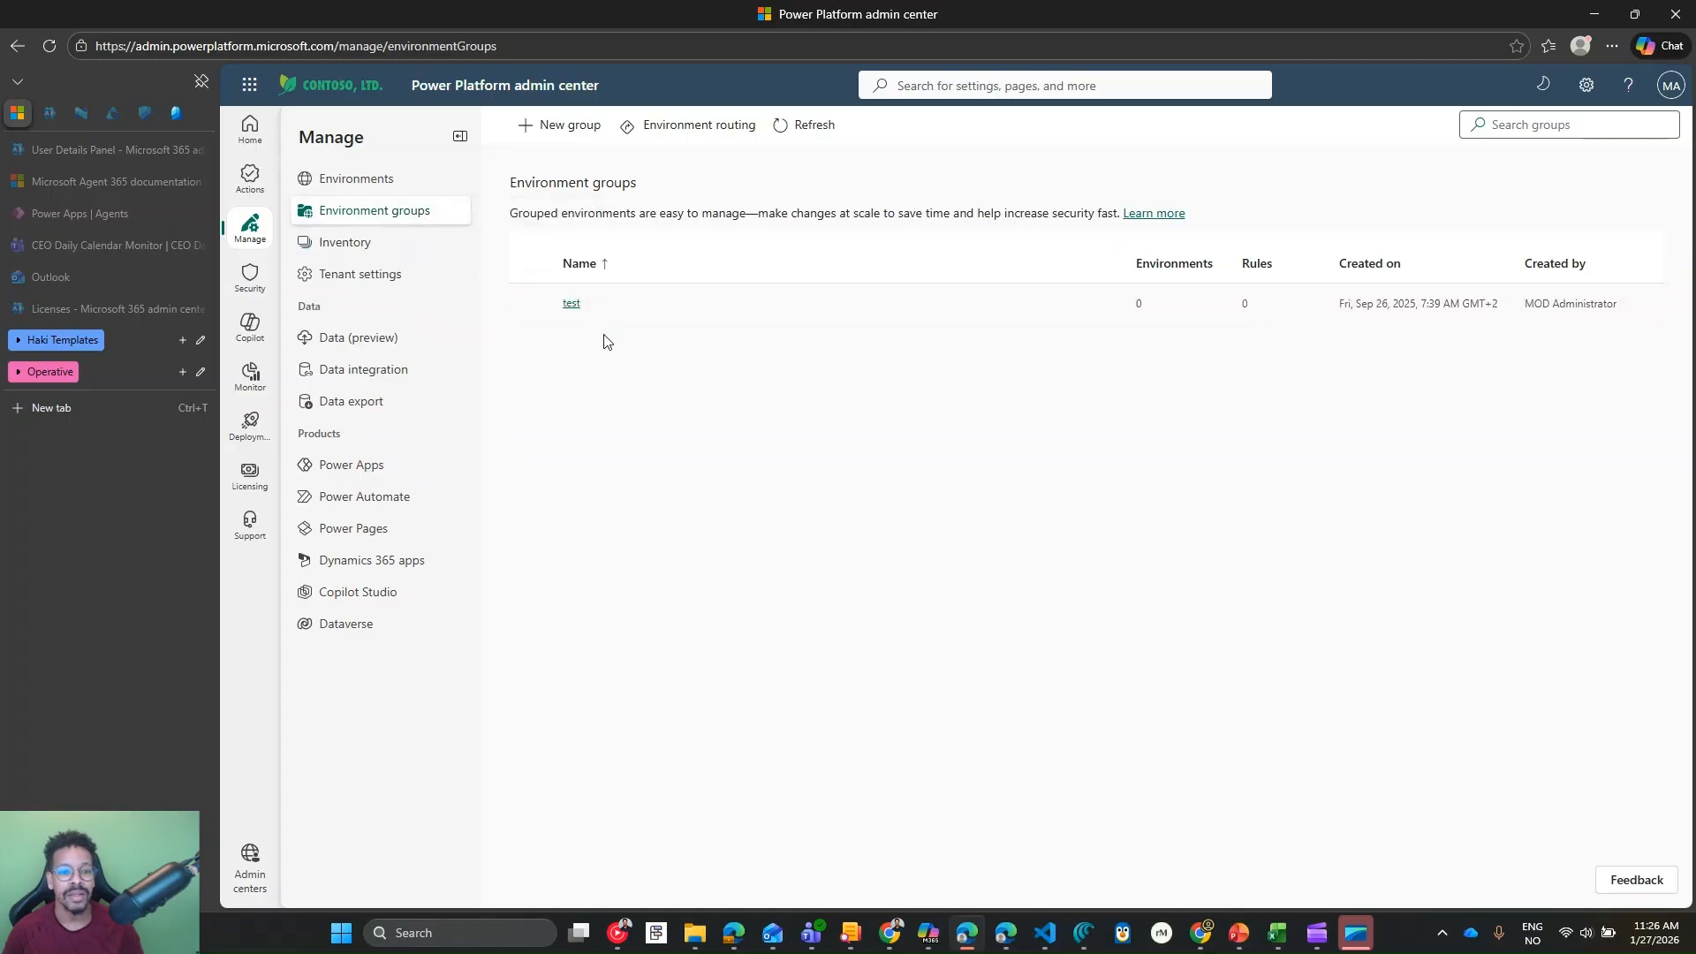
click(783, 132)
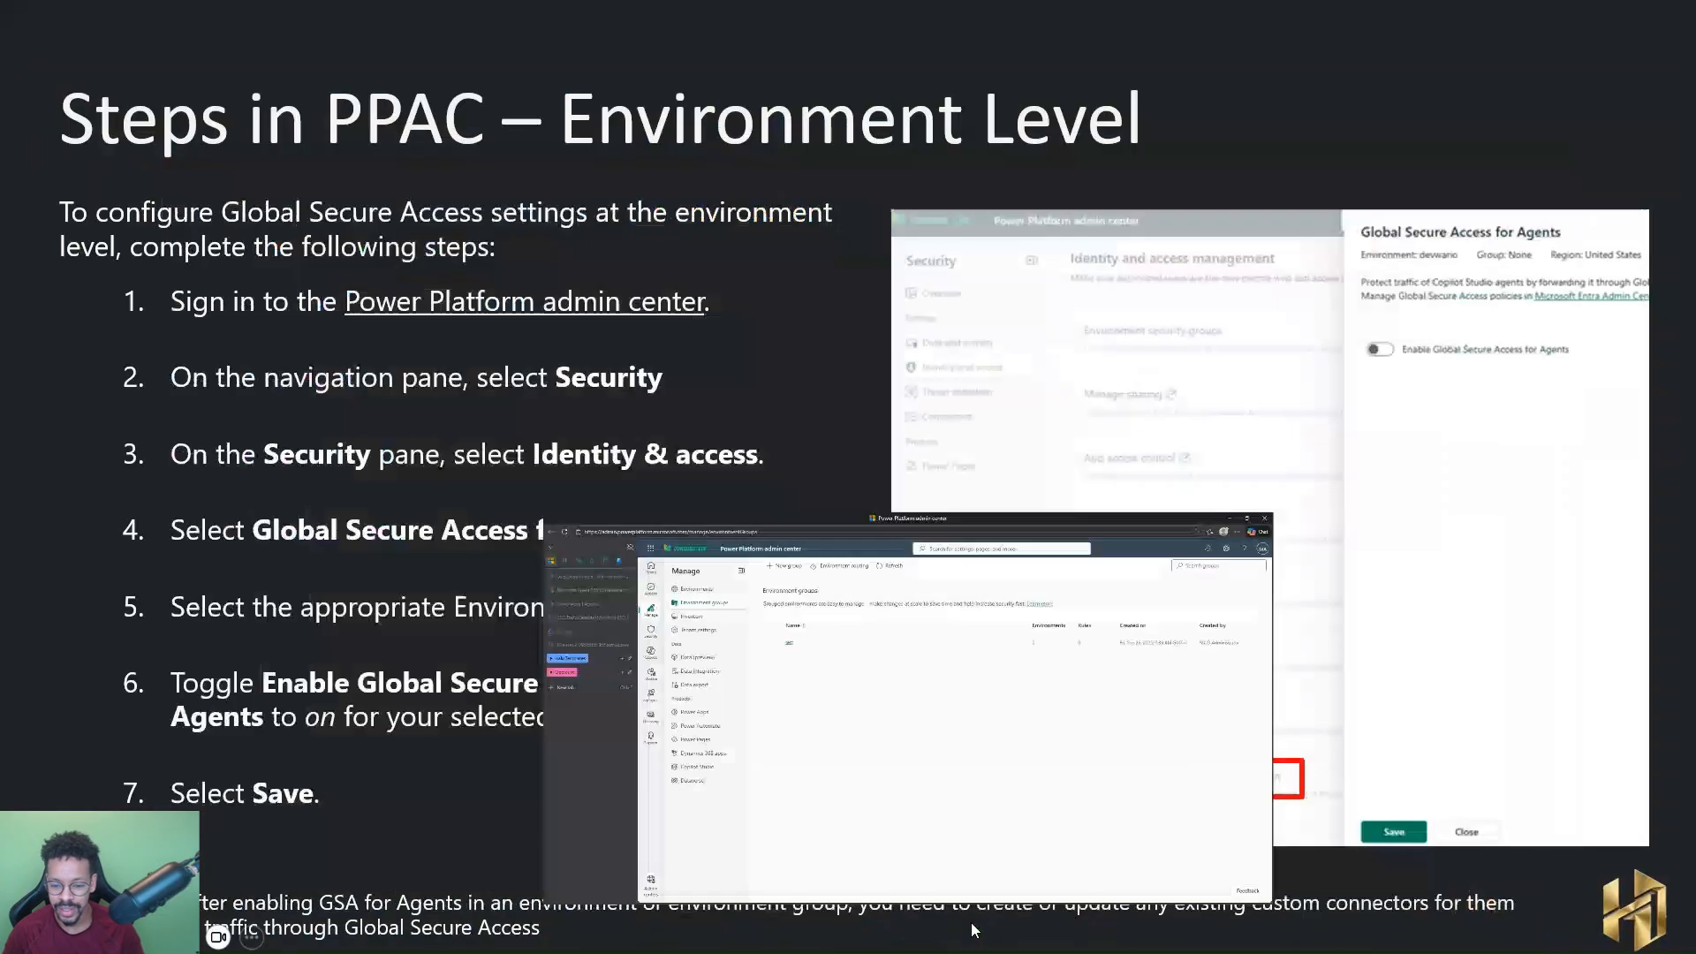
Step: Switch to the other tenant's Power Platform admin center, discard the open Copilot GSA Settings, and return to its environment groups list
click(966, 932)
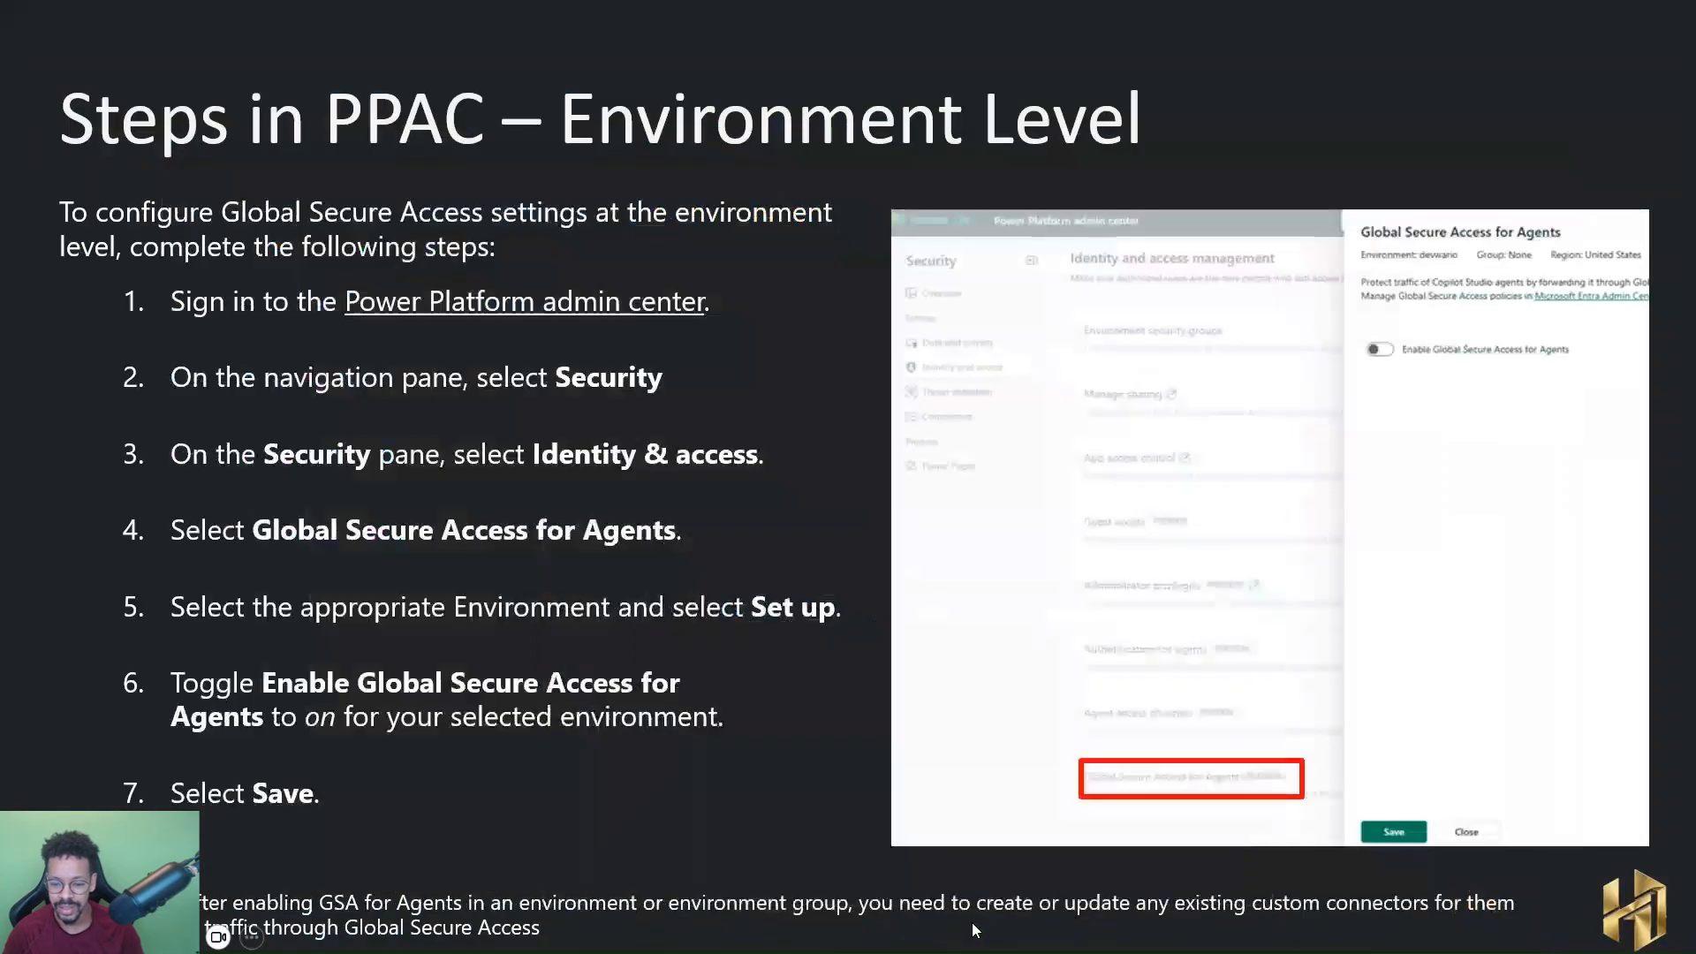
key(alt+Tab)
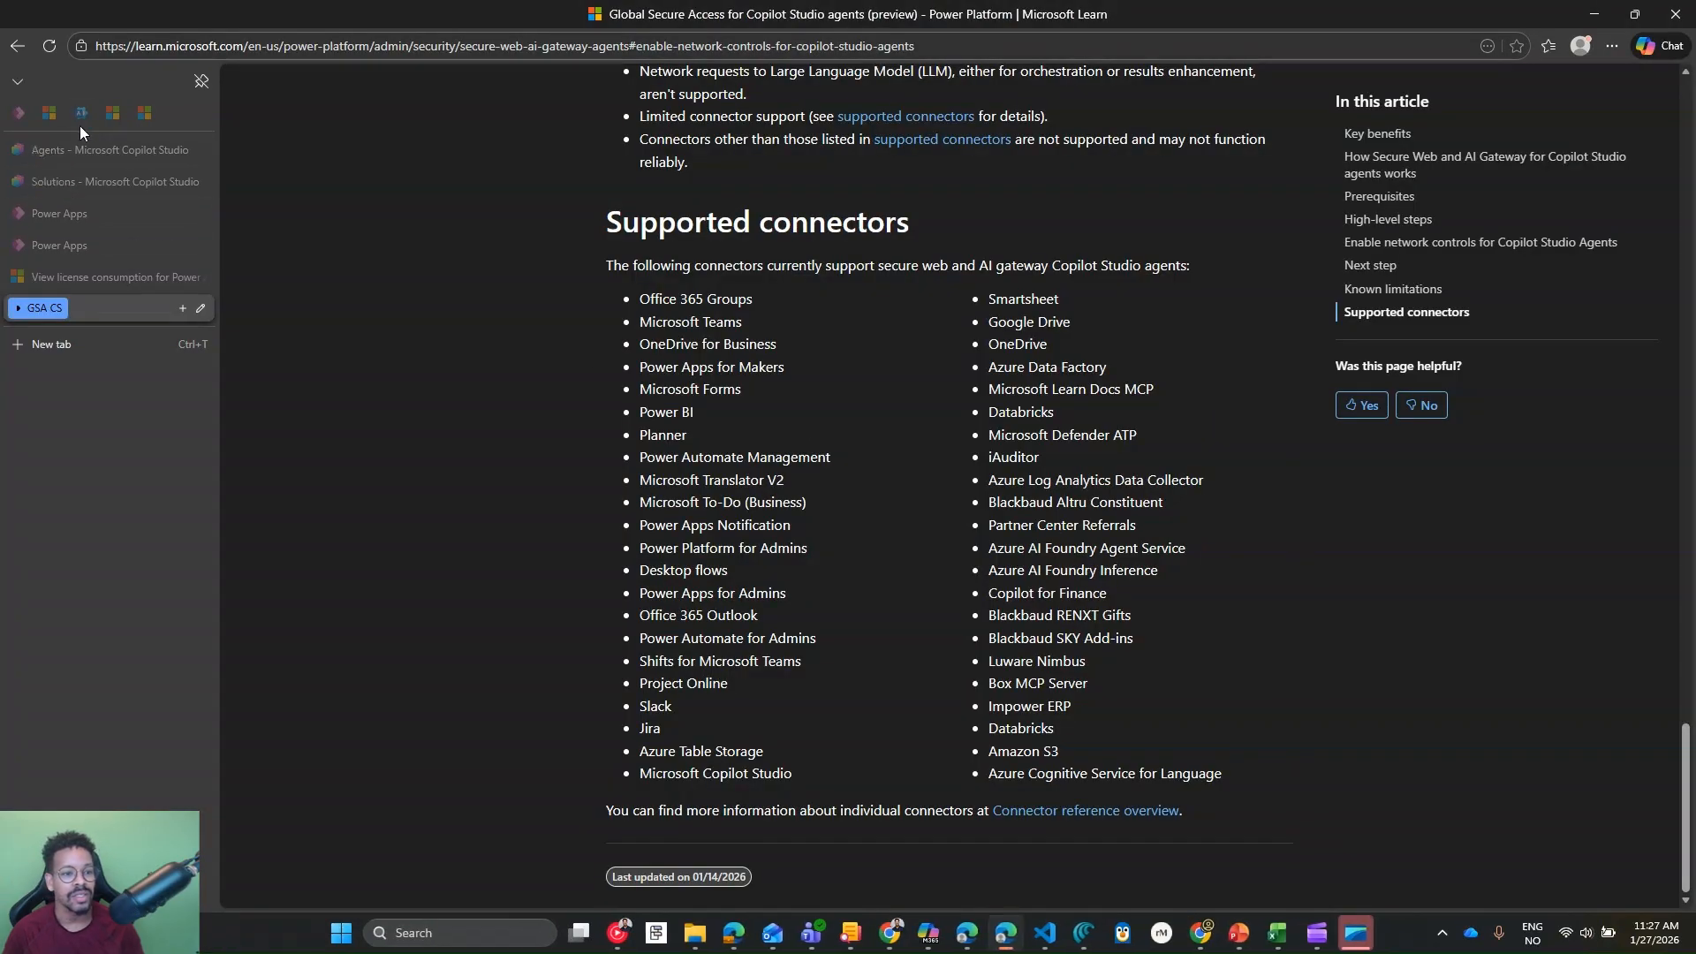
click(141, 113)
click(106, 283)
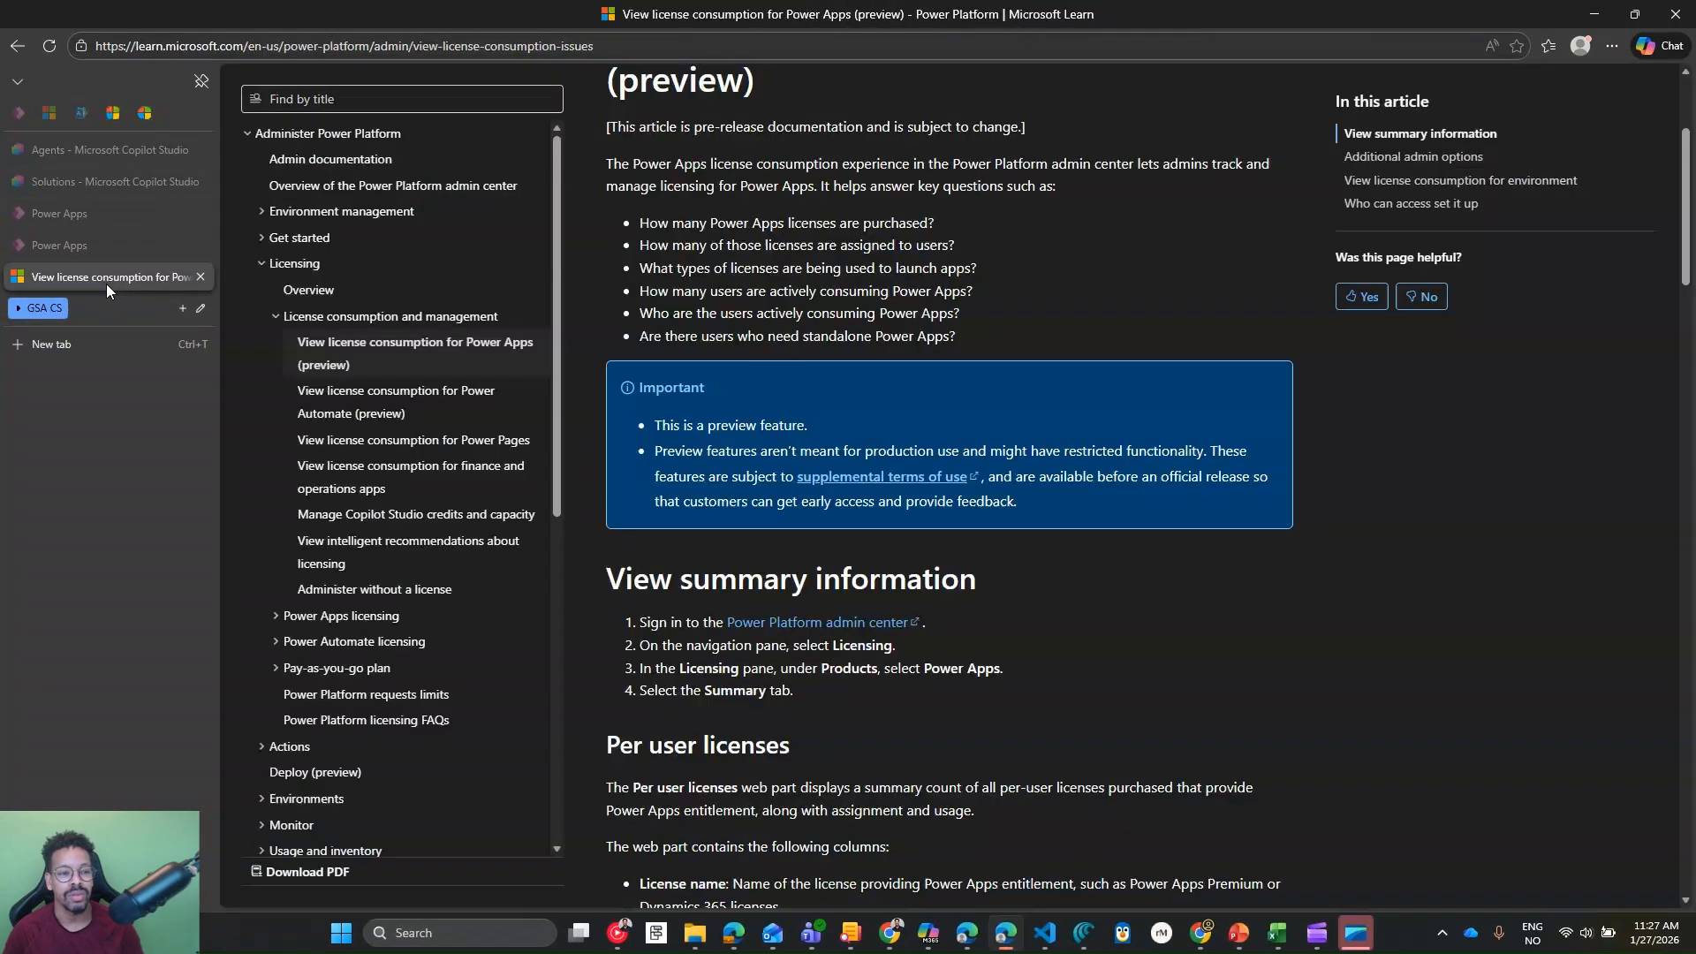
click(144, 113)
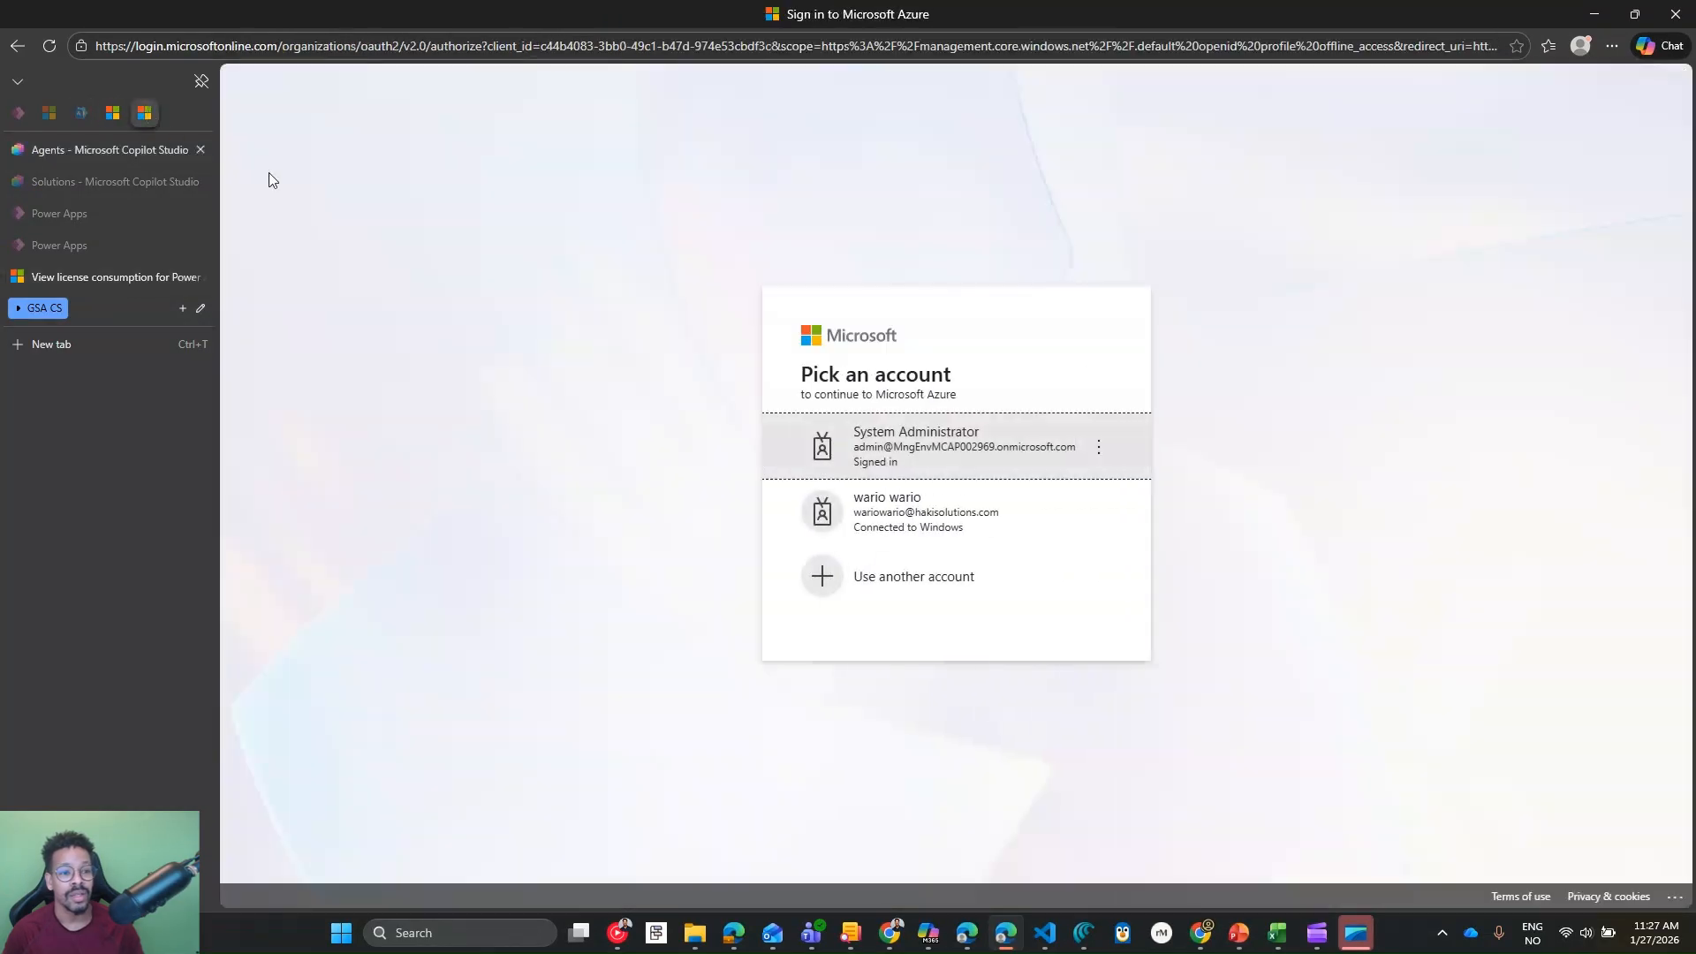
click(47, 117)
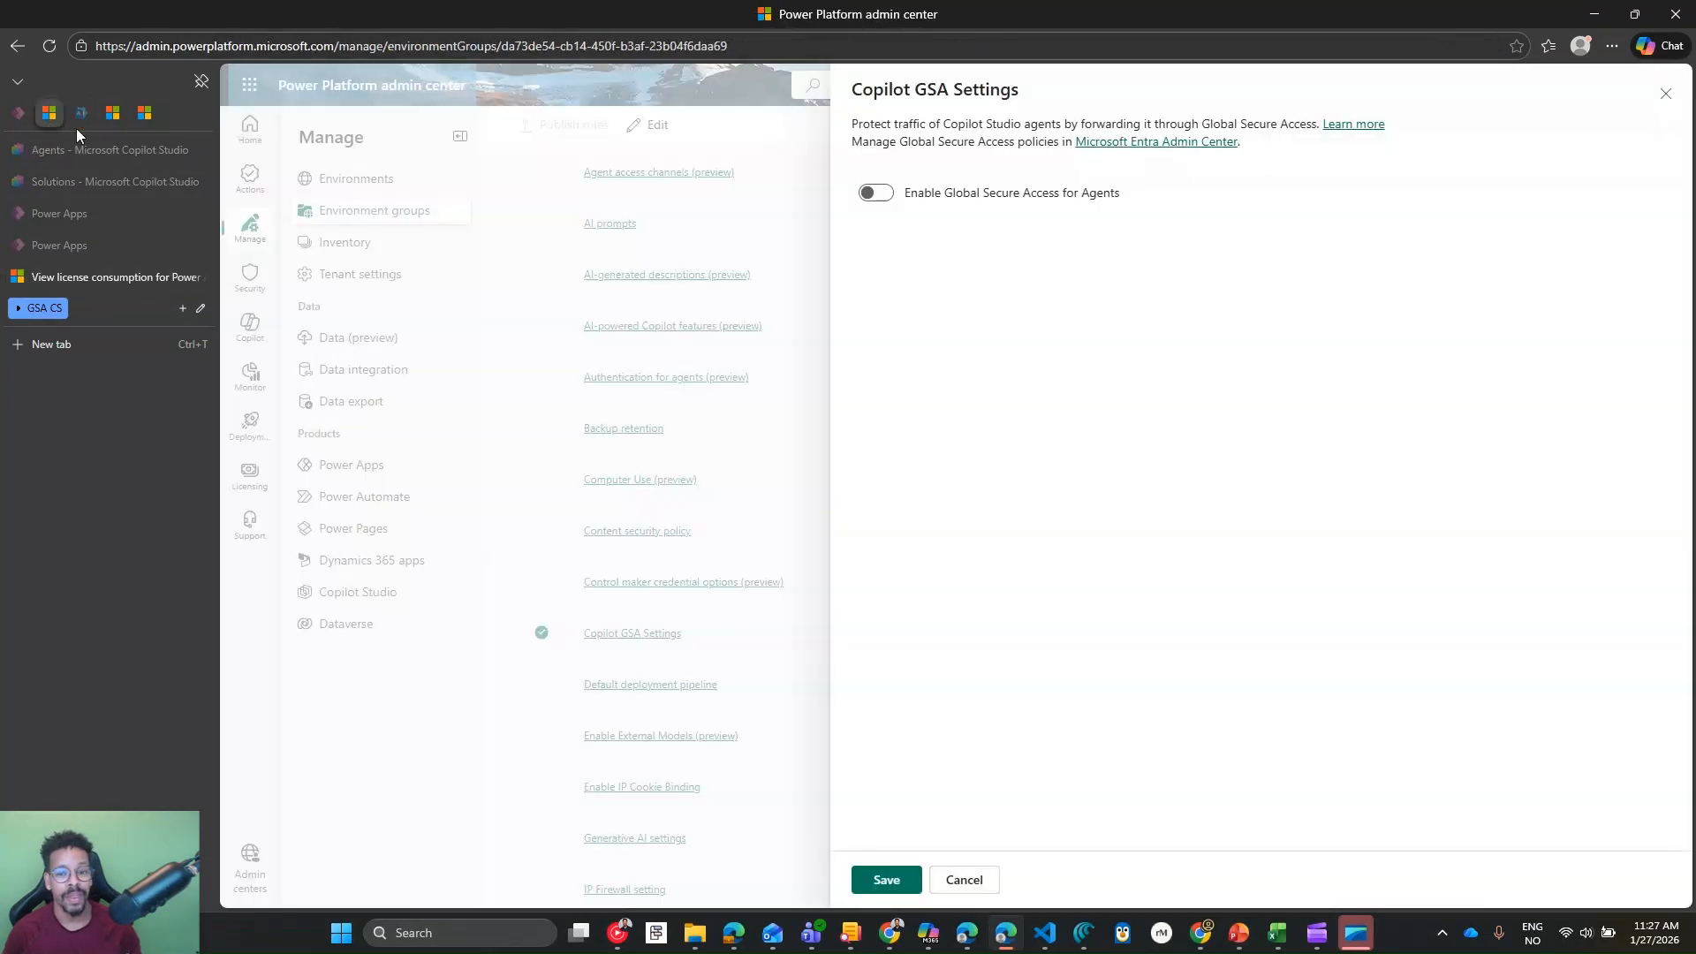
click(964, 880)
click(371, 211)
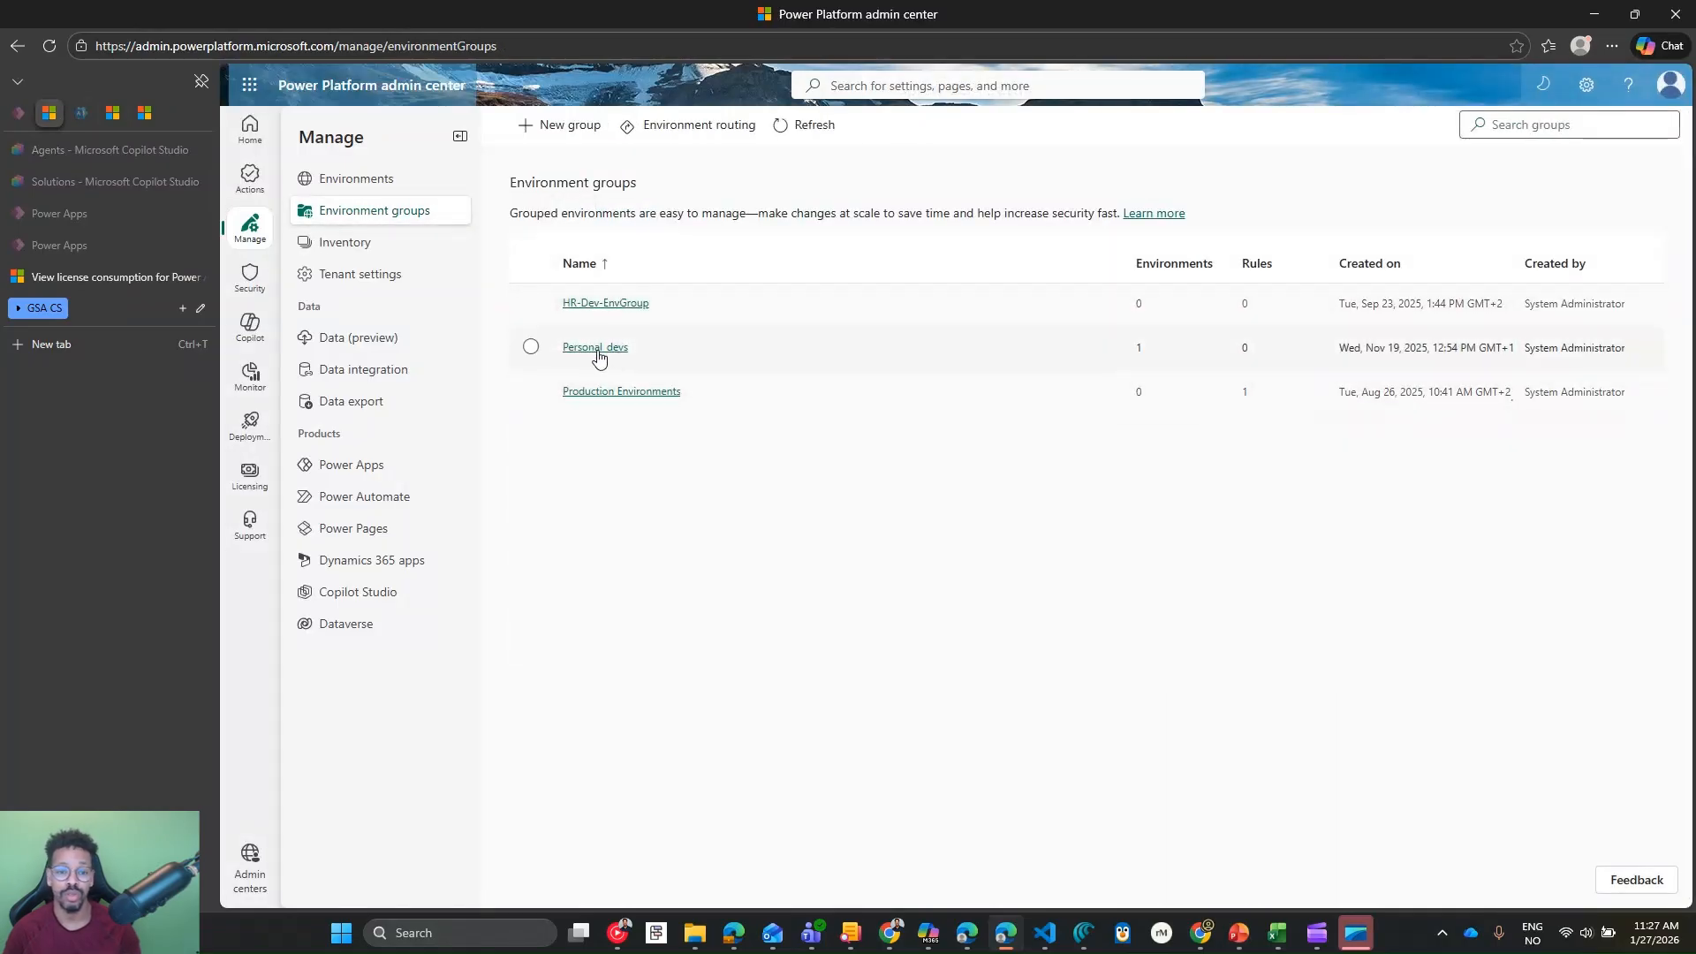
Step: Switch on Enable Global Secure Access for Agents in the Copilot GSA Settings rule of the Production Environments group
click(659, 400)
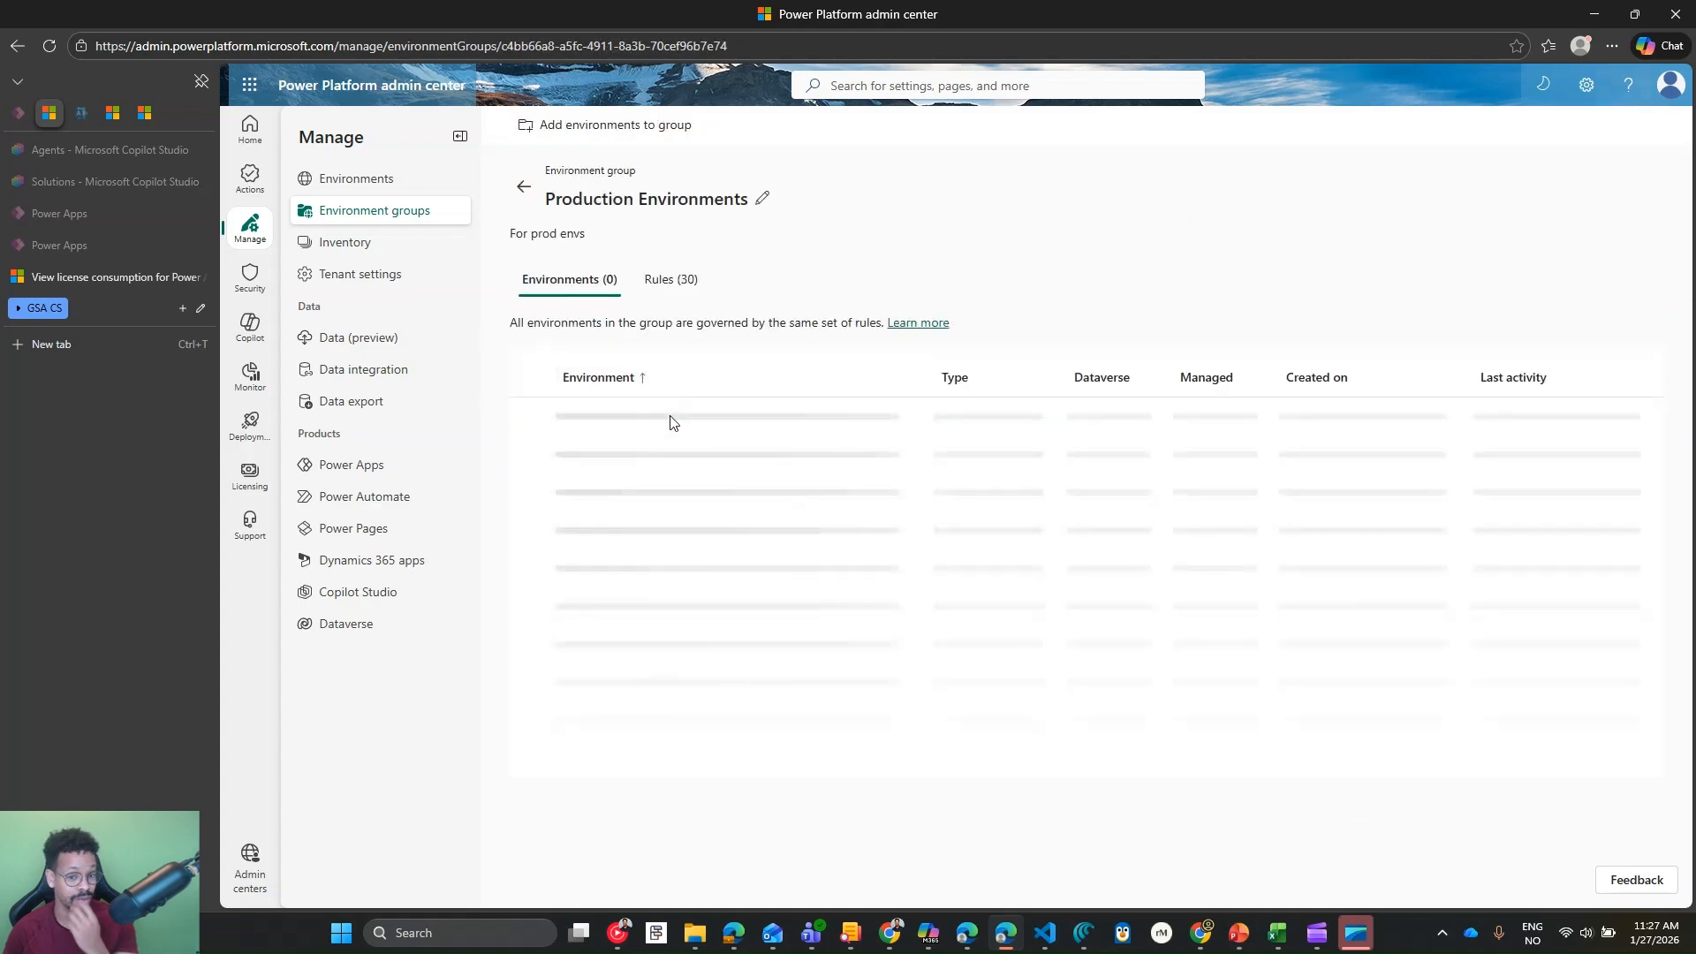
click(669, 278)
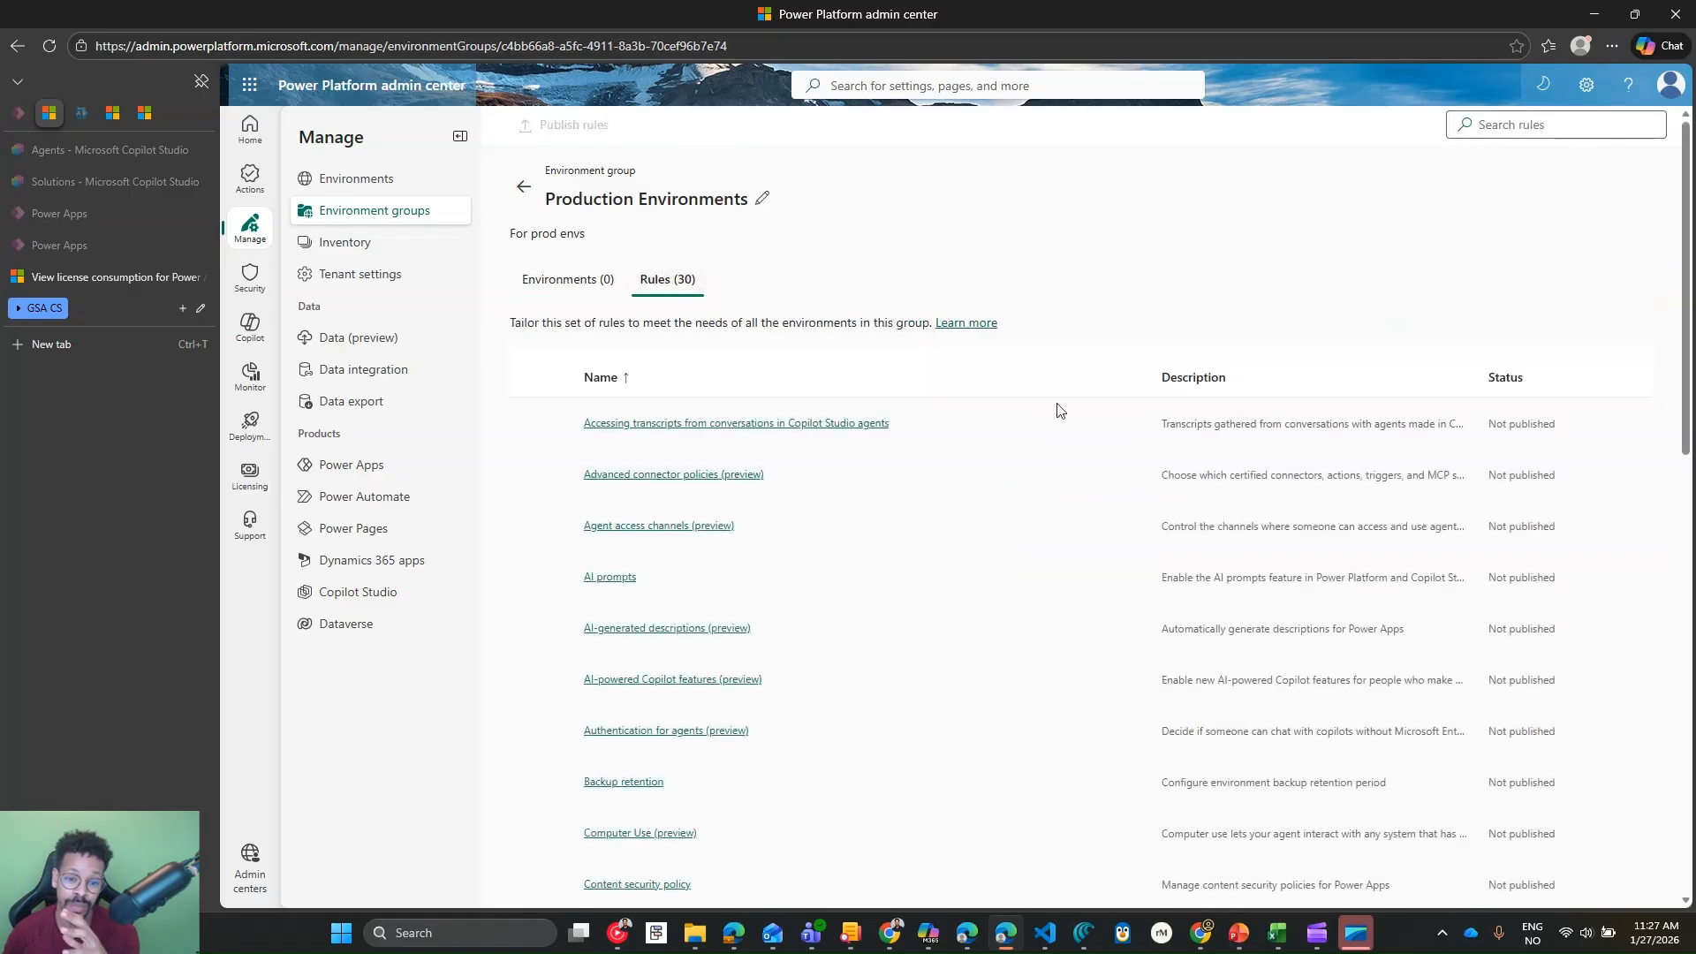
scroll(1057, 409, down, 2)
scroll(1035, 400, down, 3)
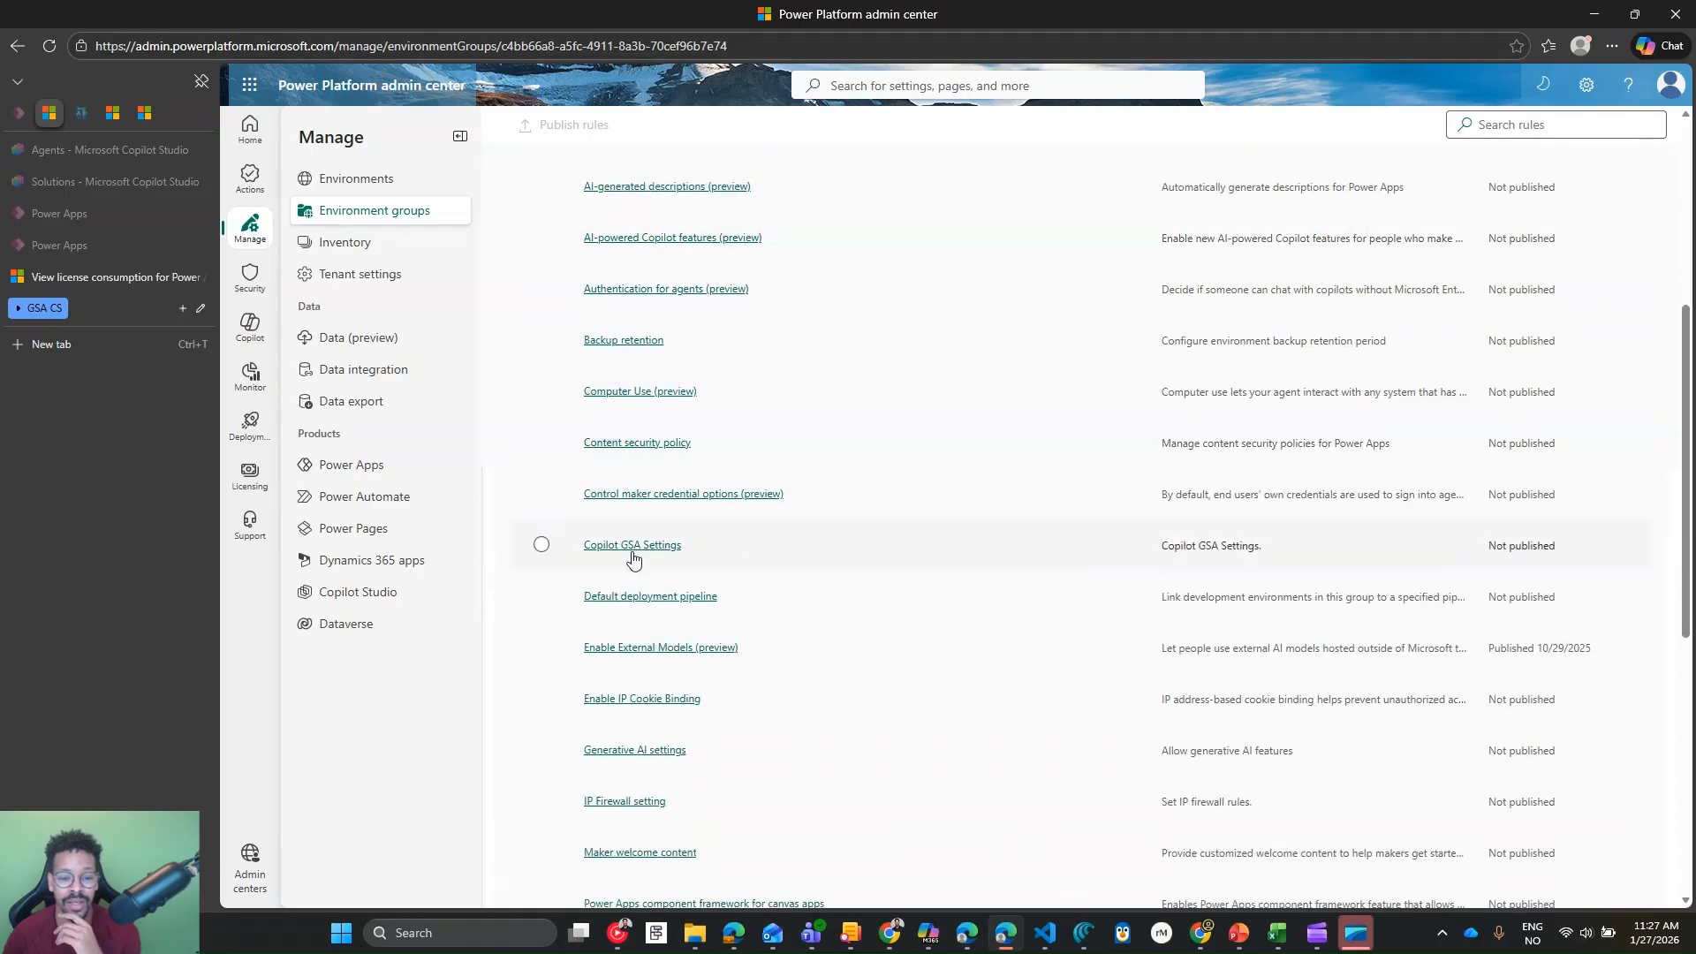
click(647, 548)
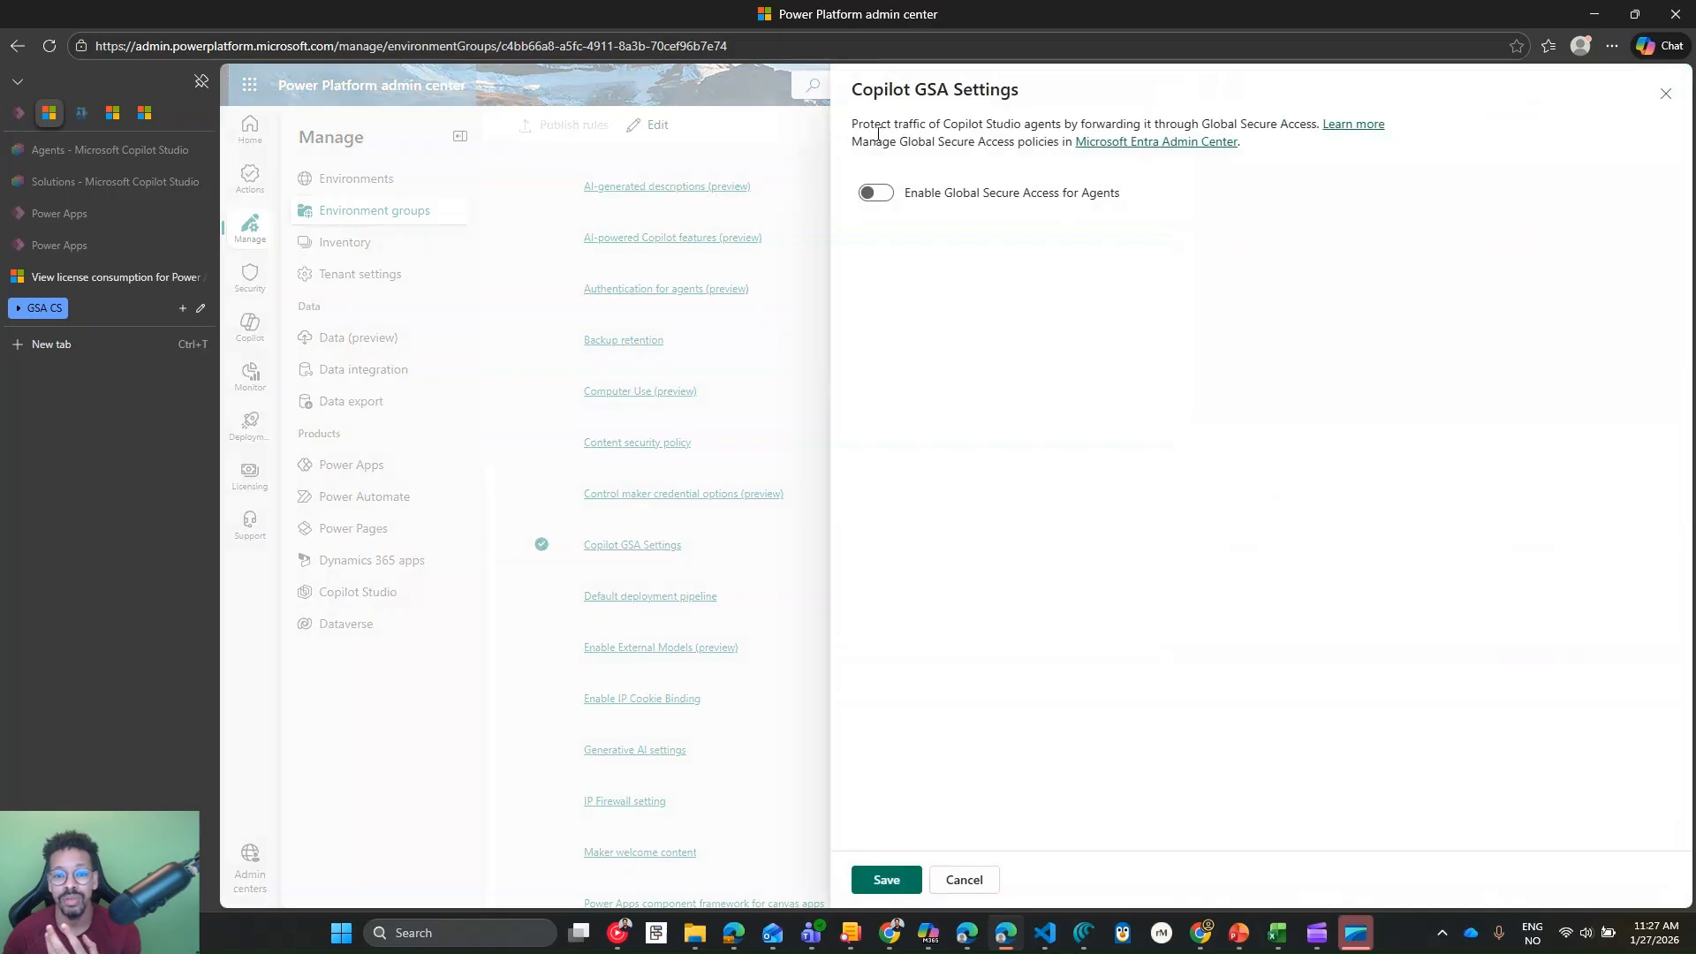
click(881, 196)
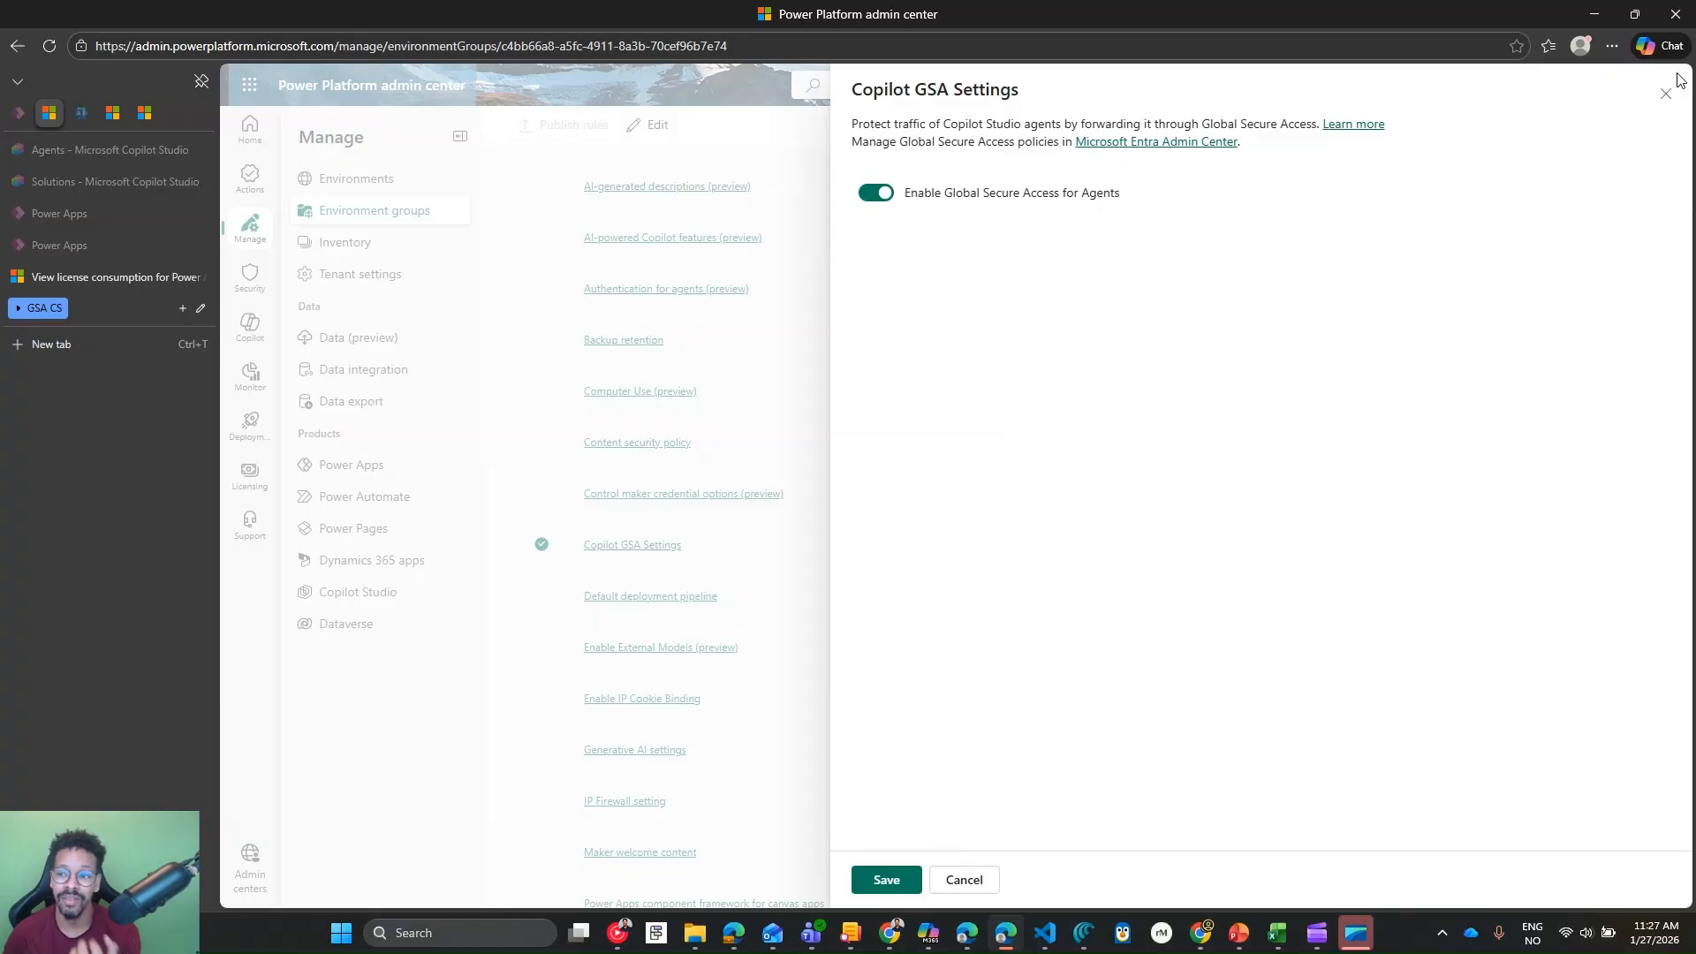
key(alt+Tab)
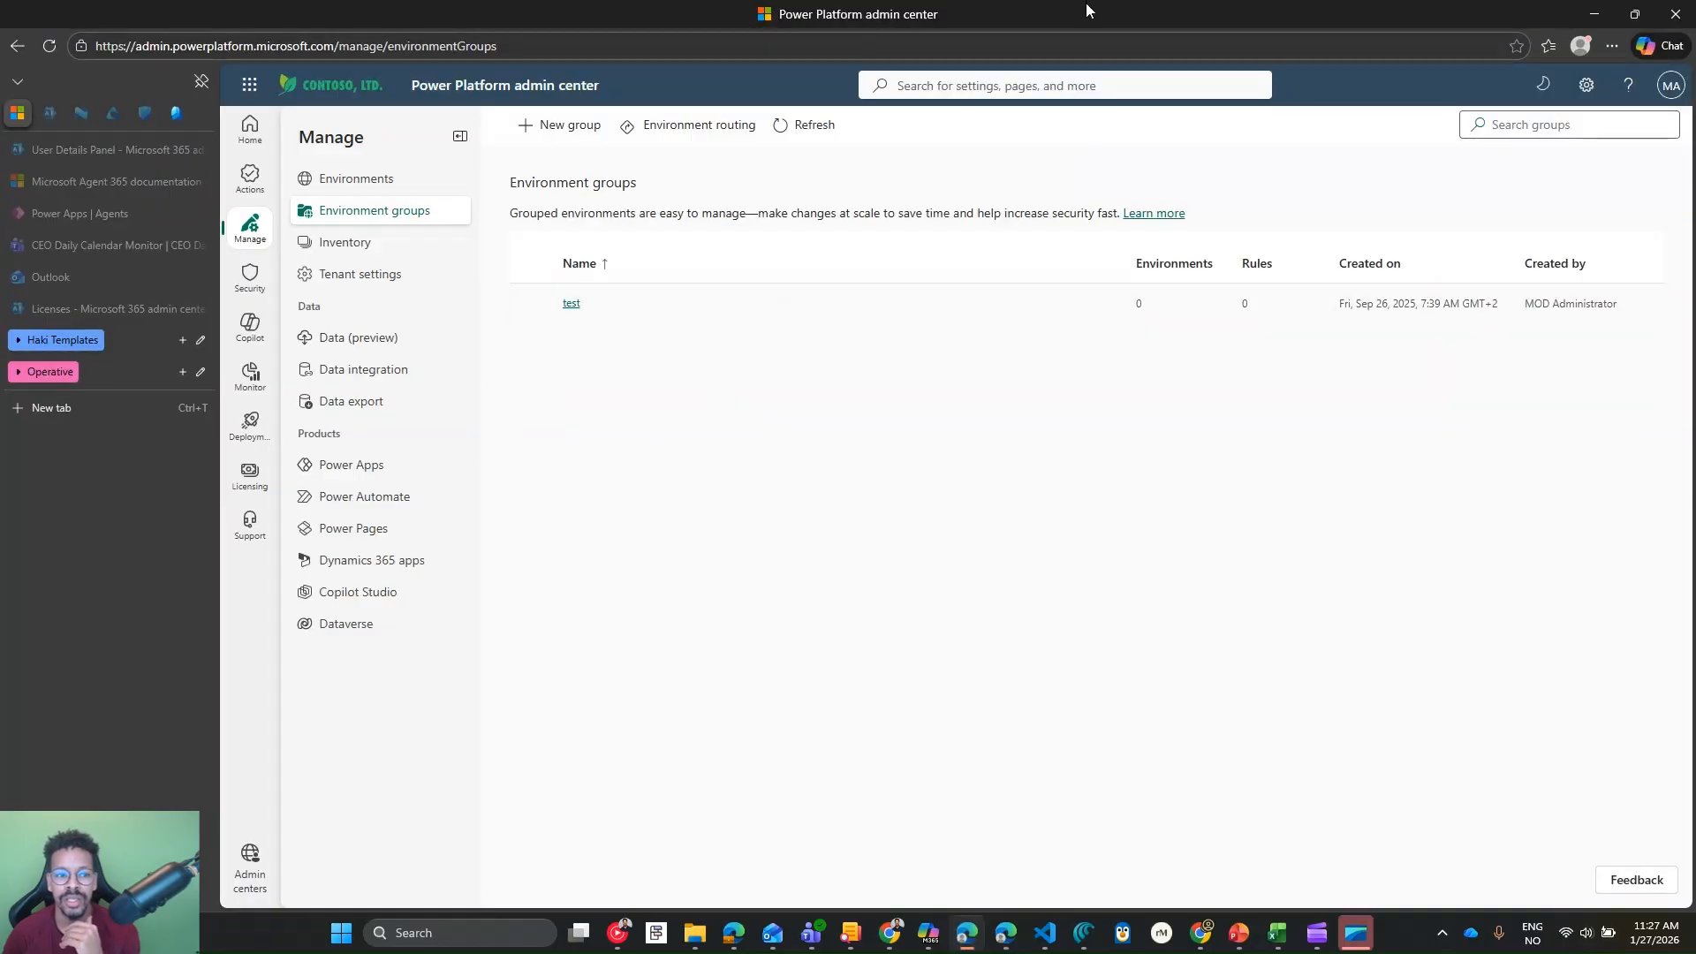
key(alt+Tab)
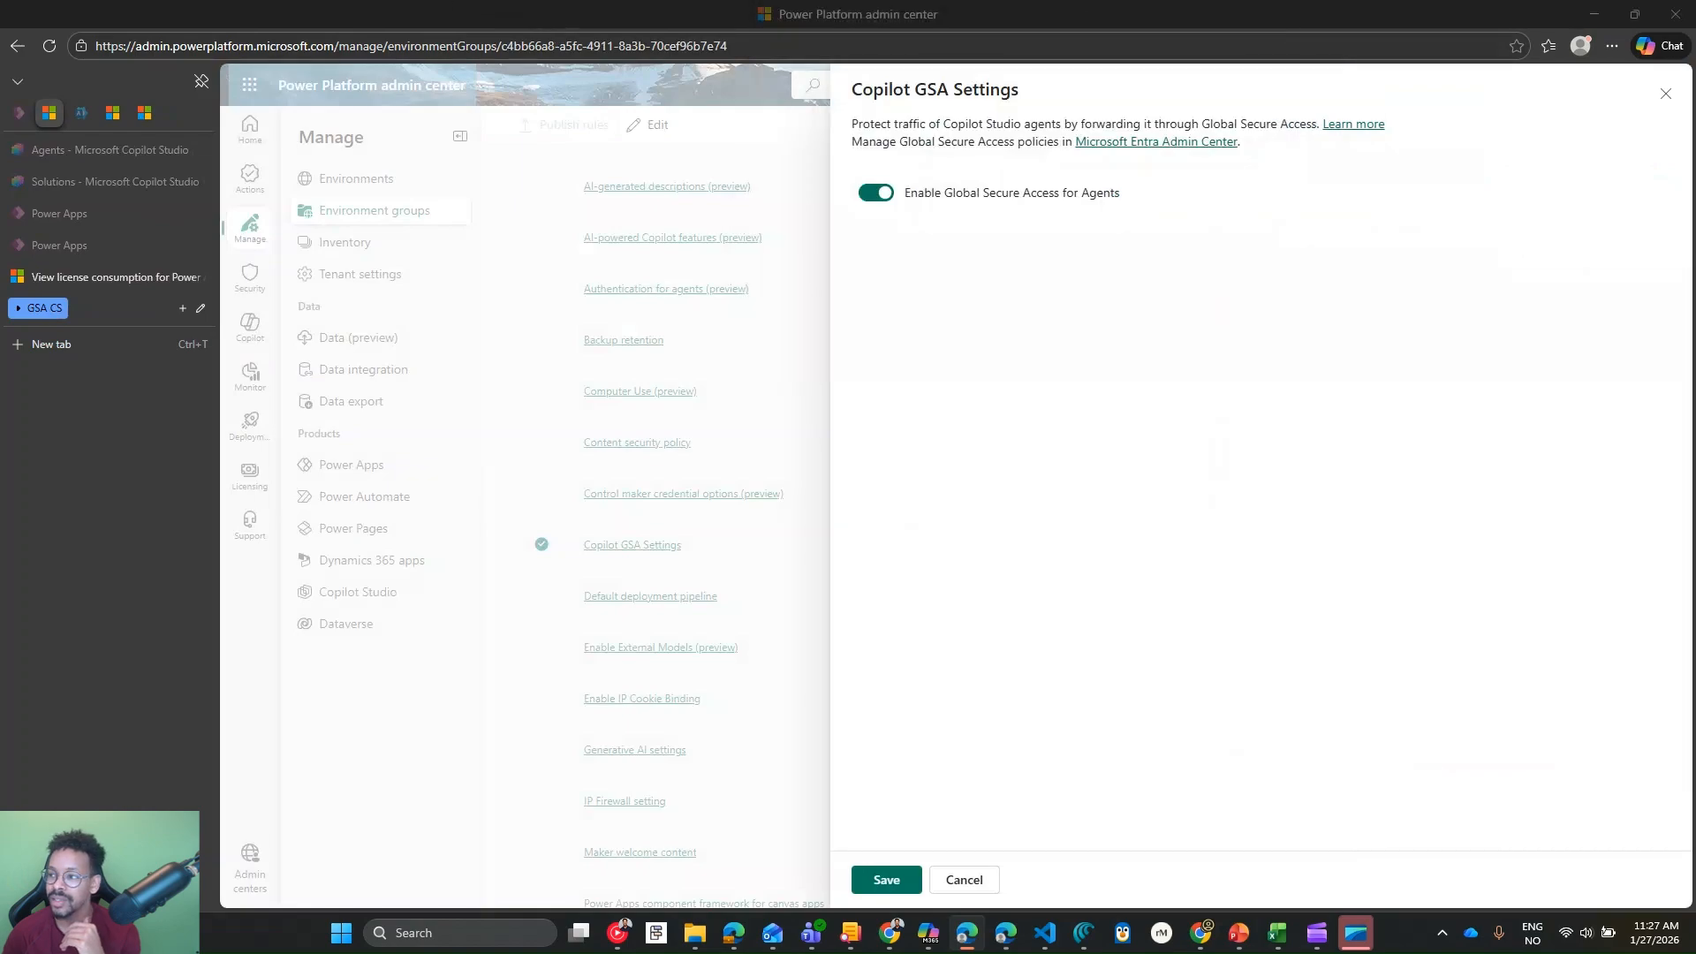
click(1595, 14)
click(1223, 344)
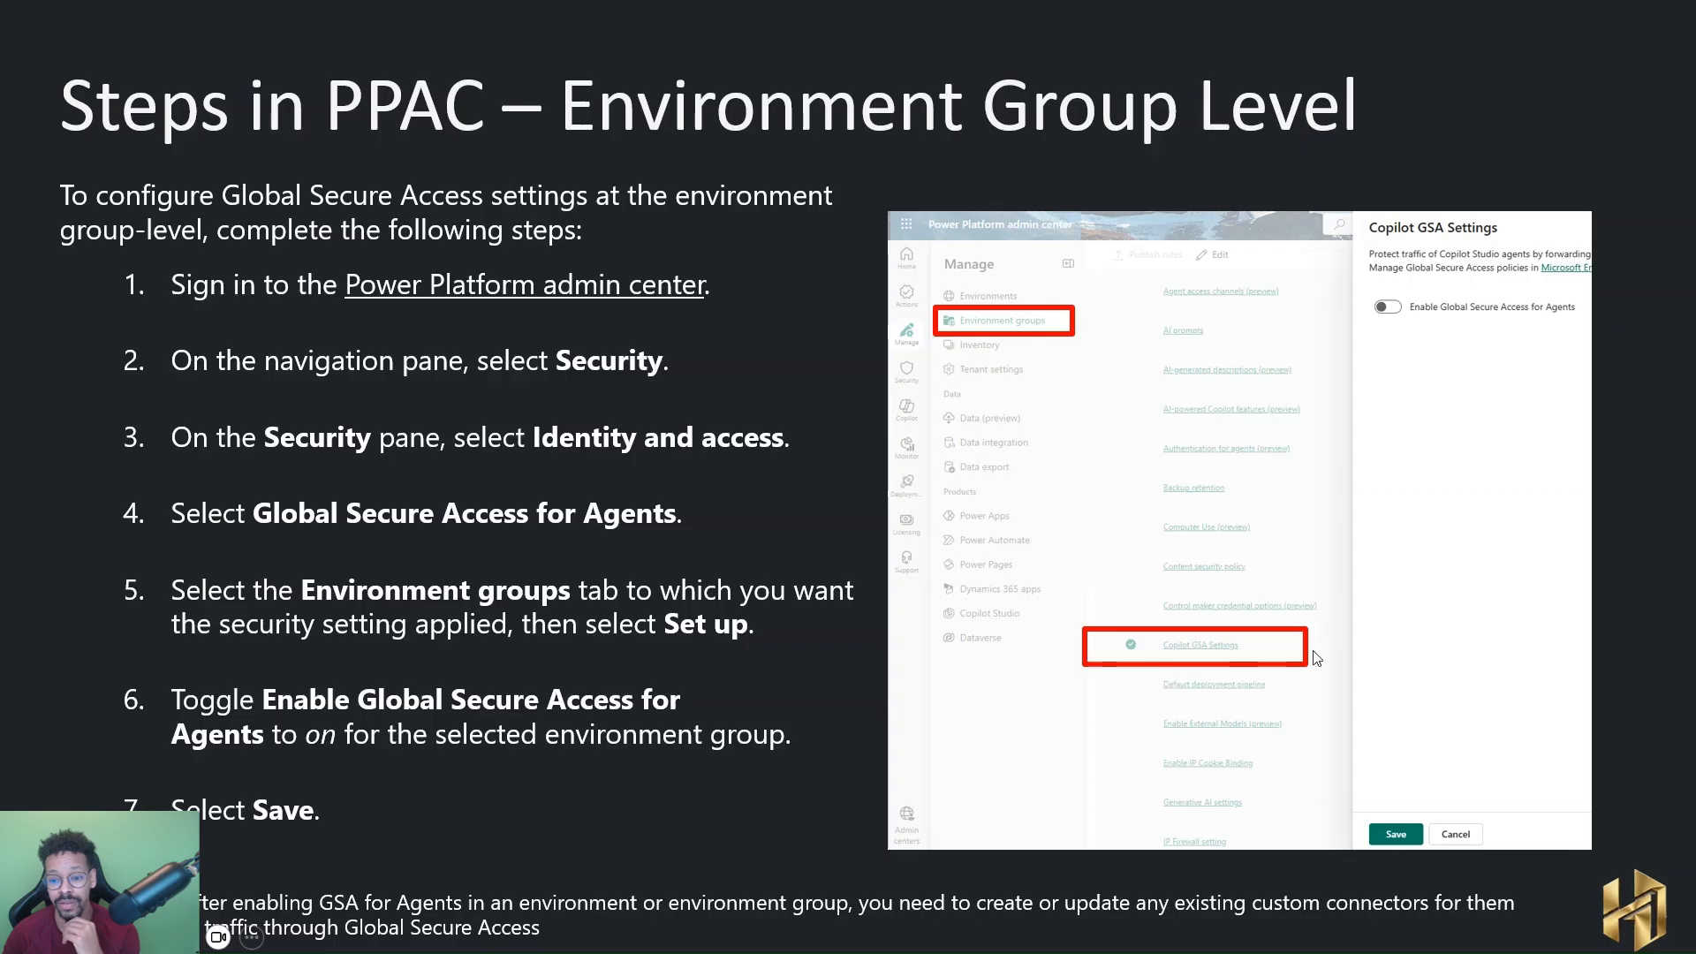
click(873, 412)
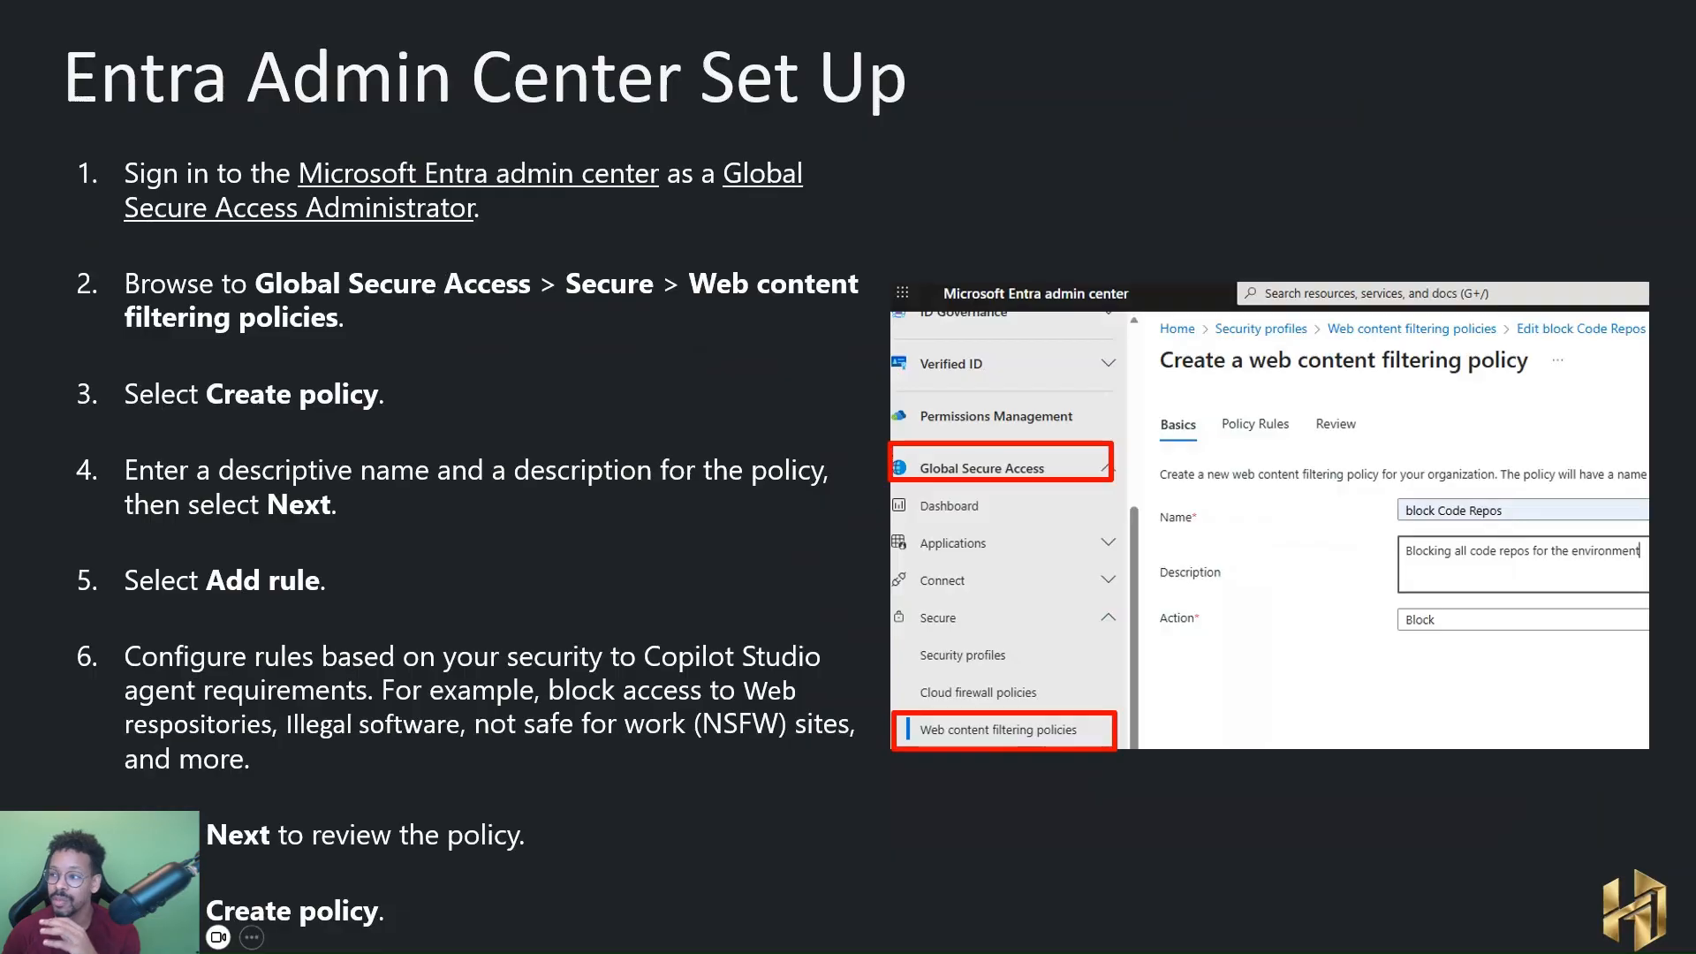
Step: Switch to the Microsoft Entra admin center and open the web content filtering policies under Global Secure Access
key(alt+Tab)
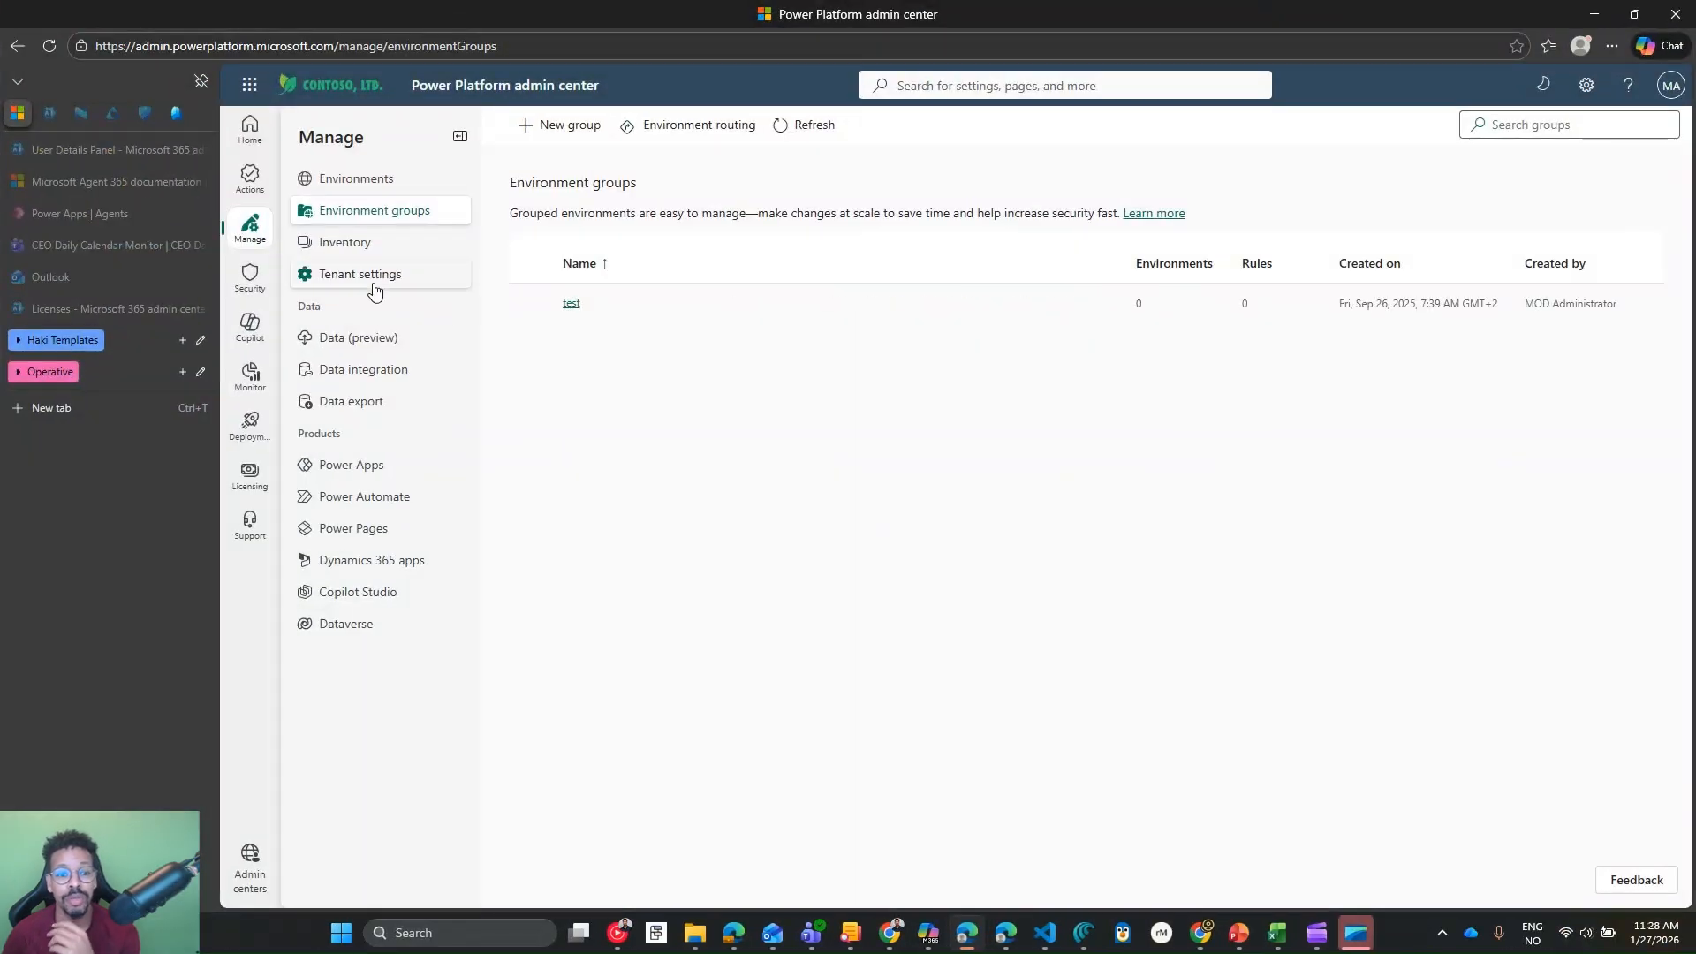
click(176, 114)
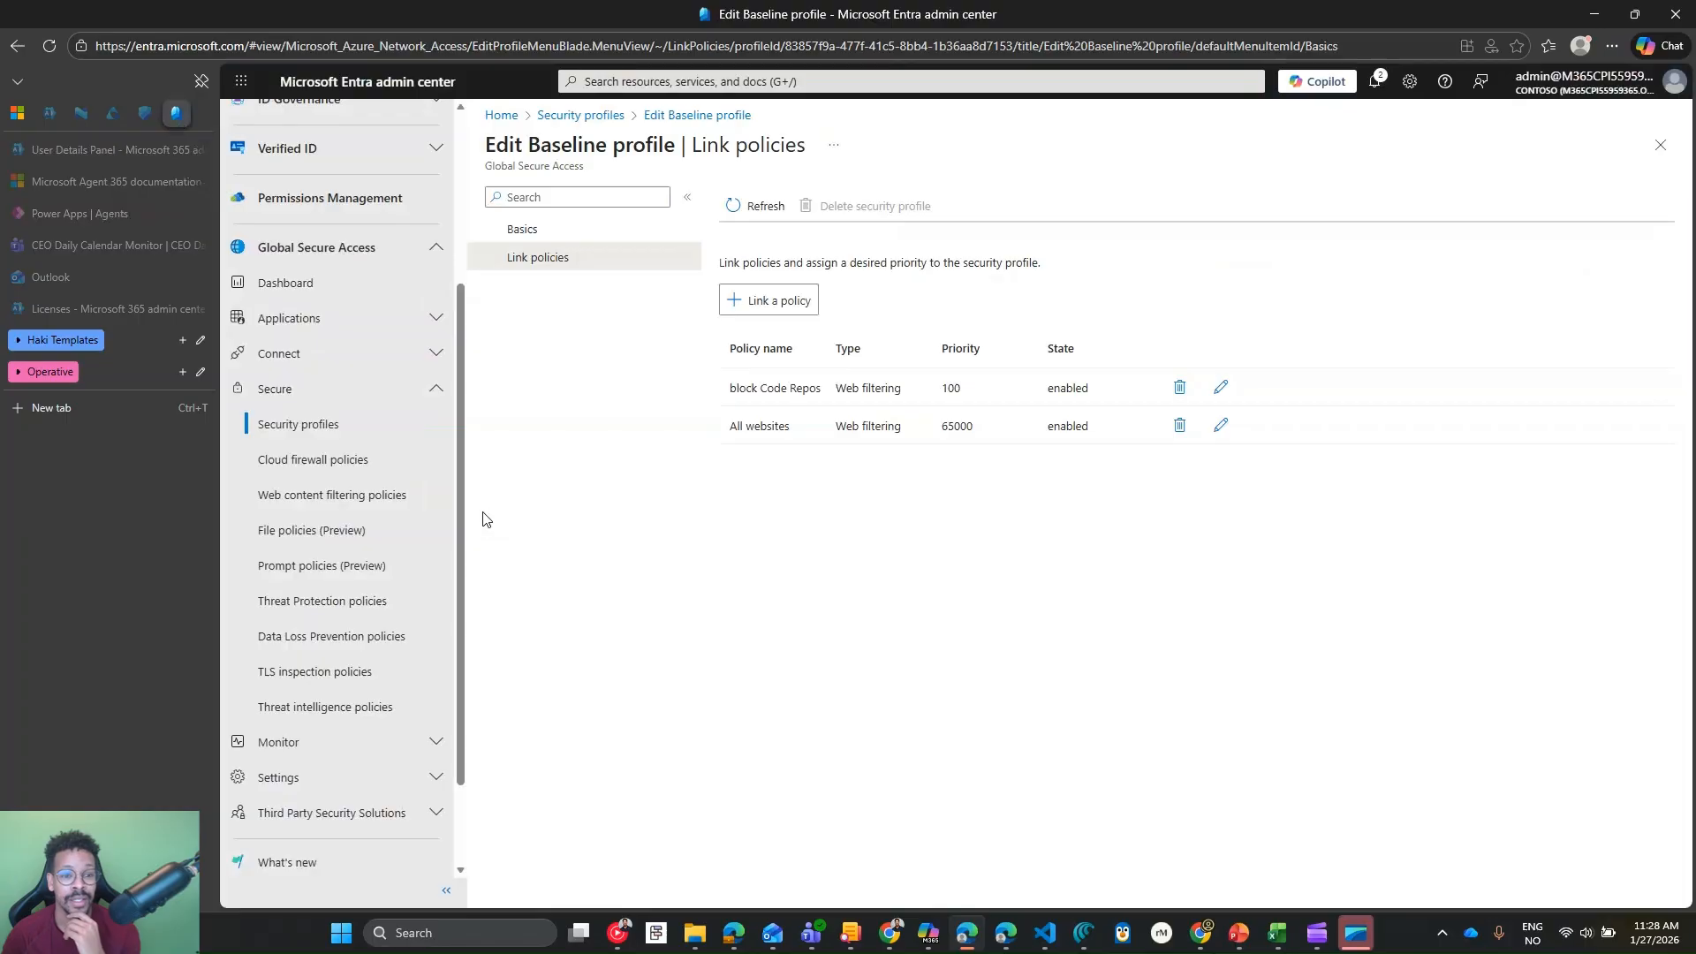
click(362, 249)
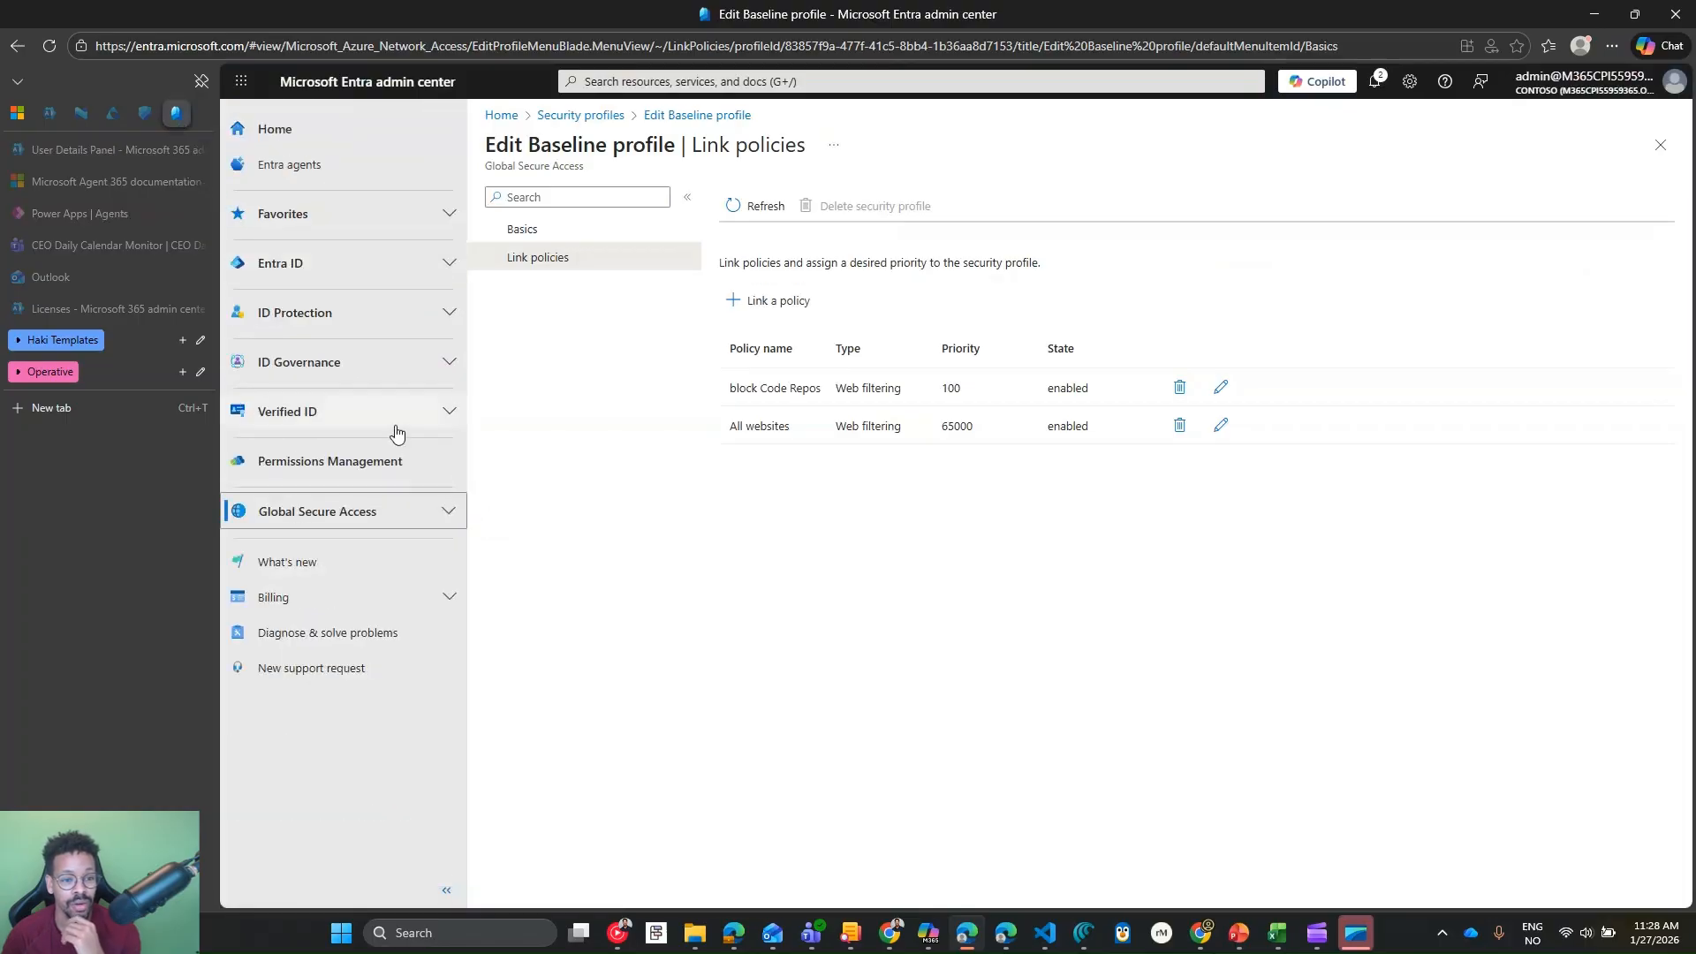
click(353, 515)
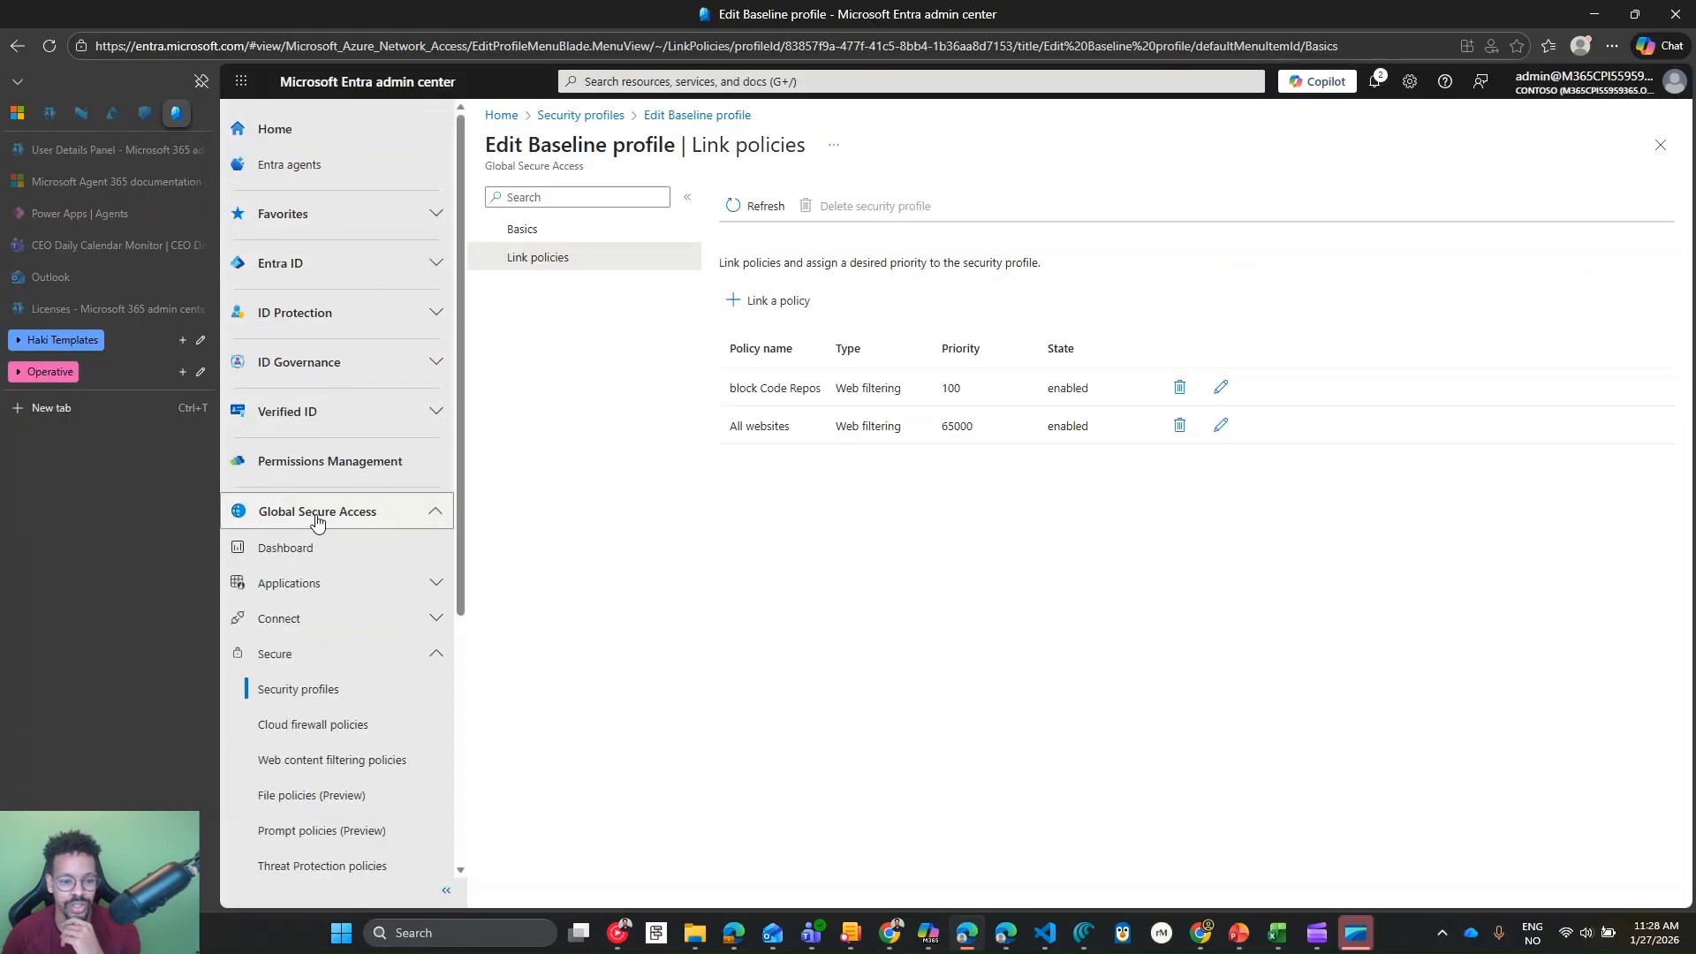
scroll(341, 568, down, 2)
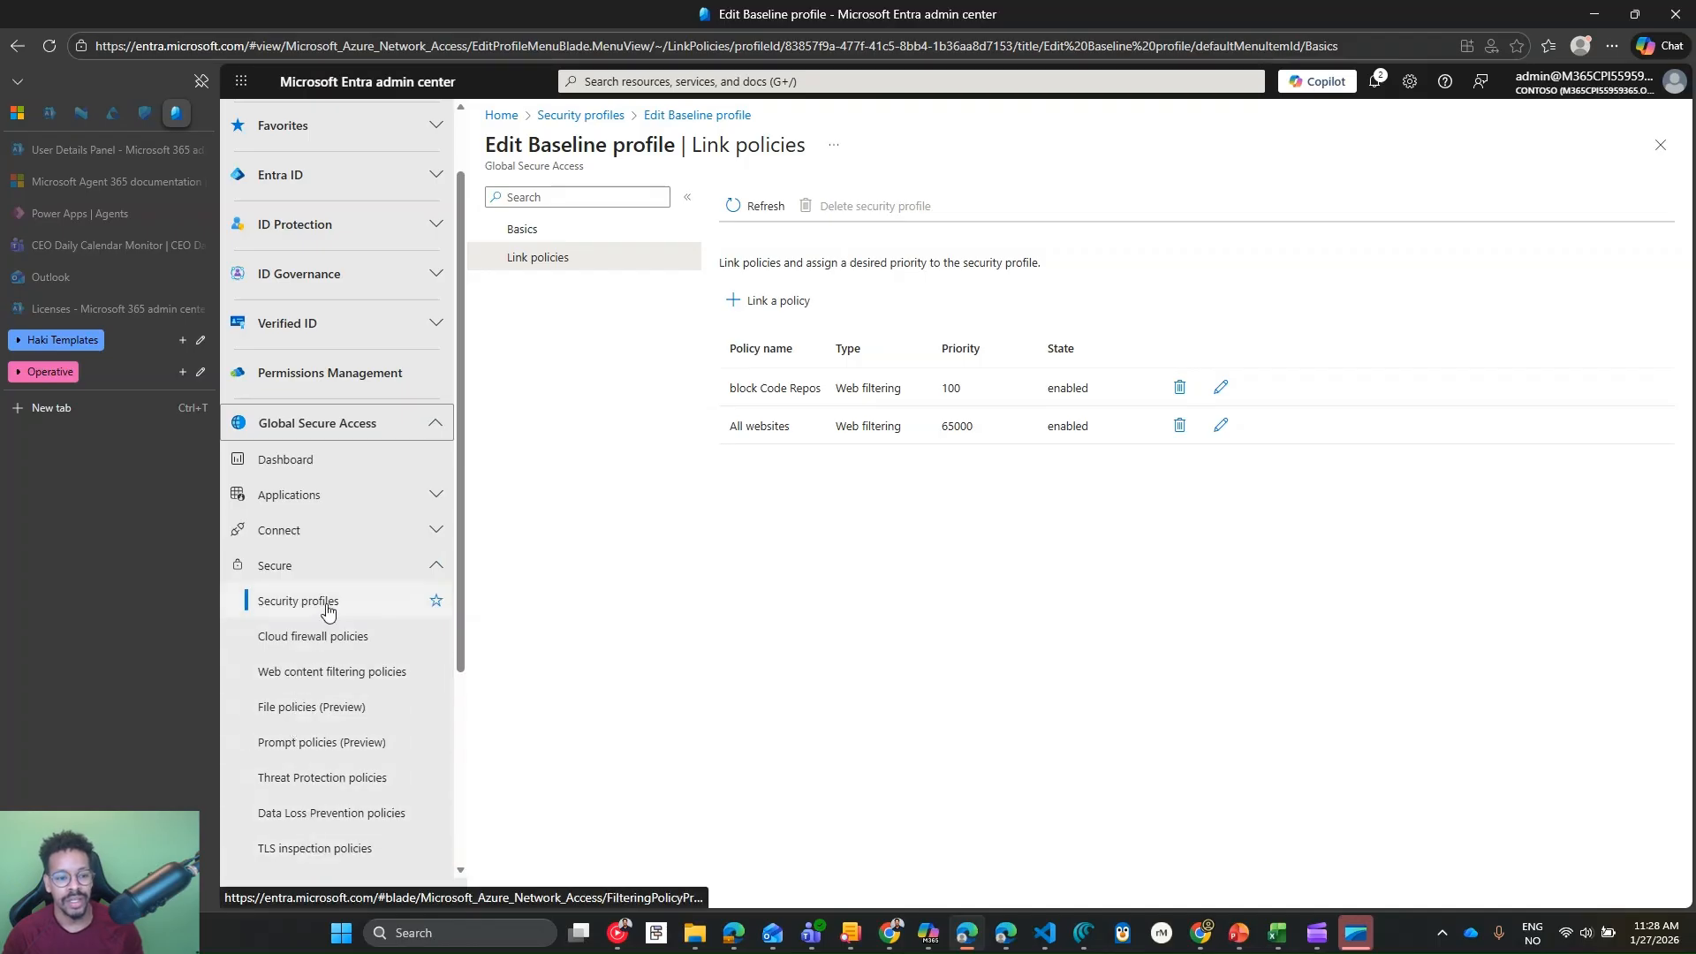
click(318, 673)
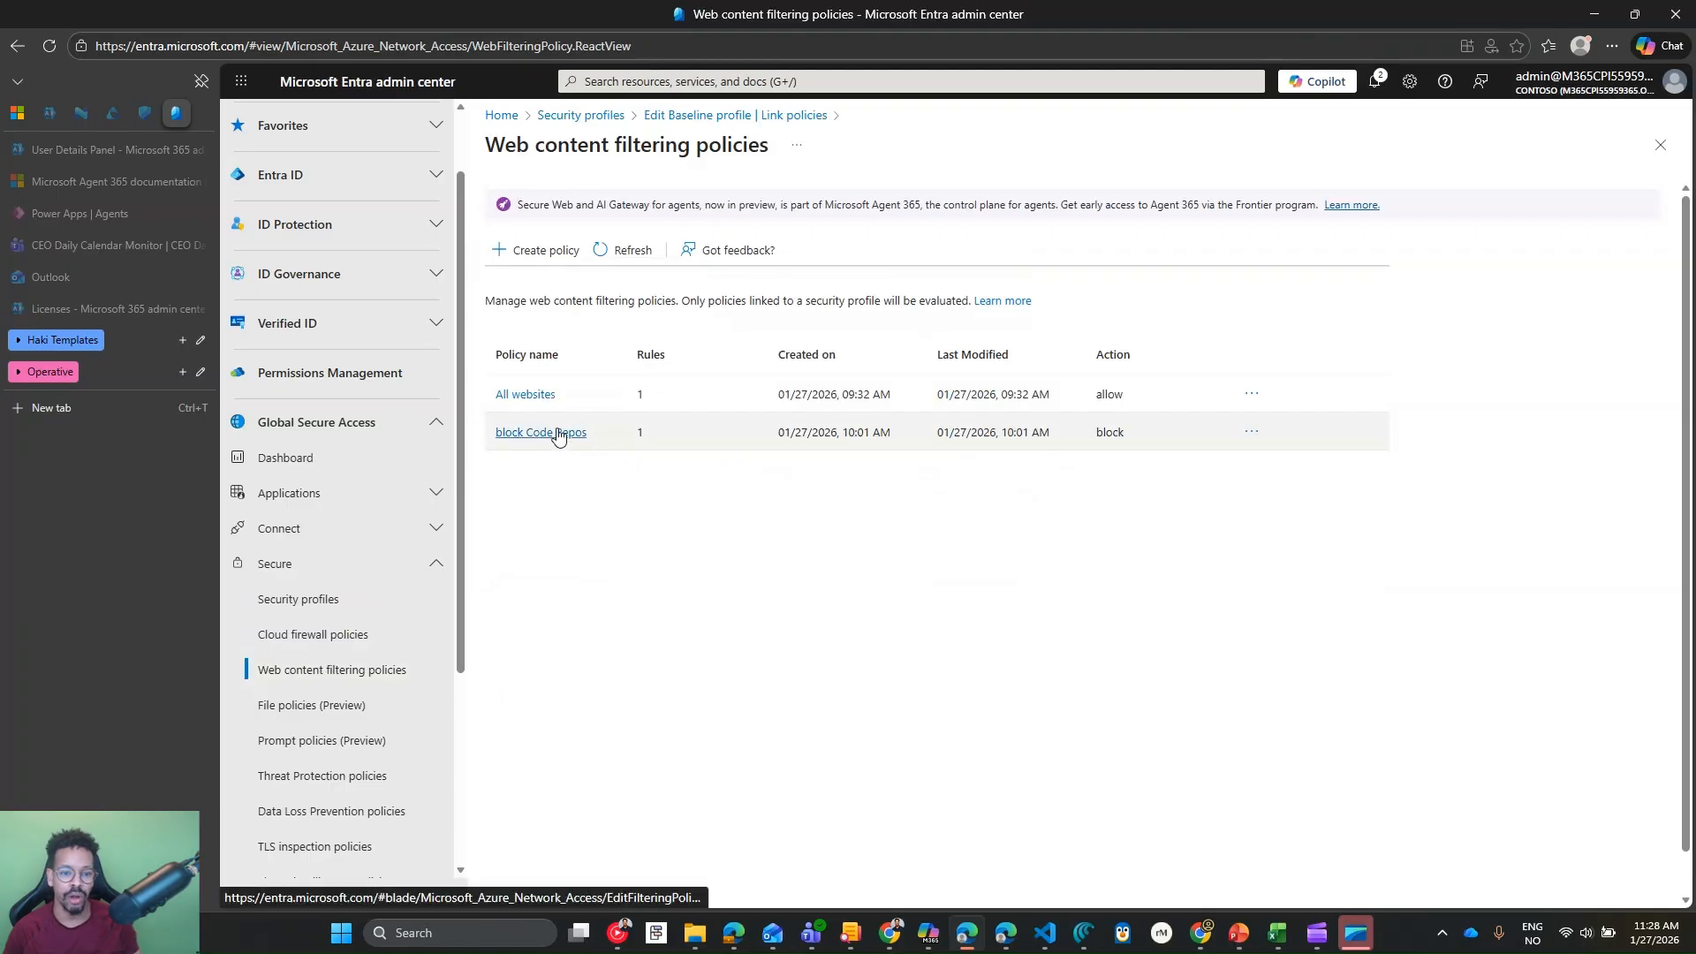
Step: Start a new web content filtering policy and name it "block crypto website"
click(538, 250)
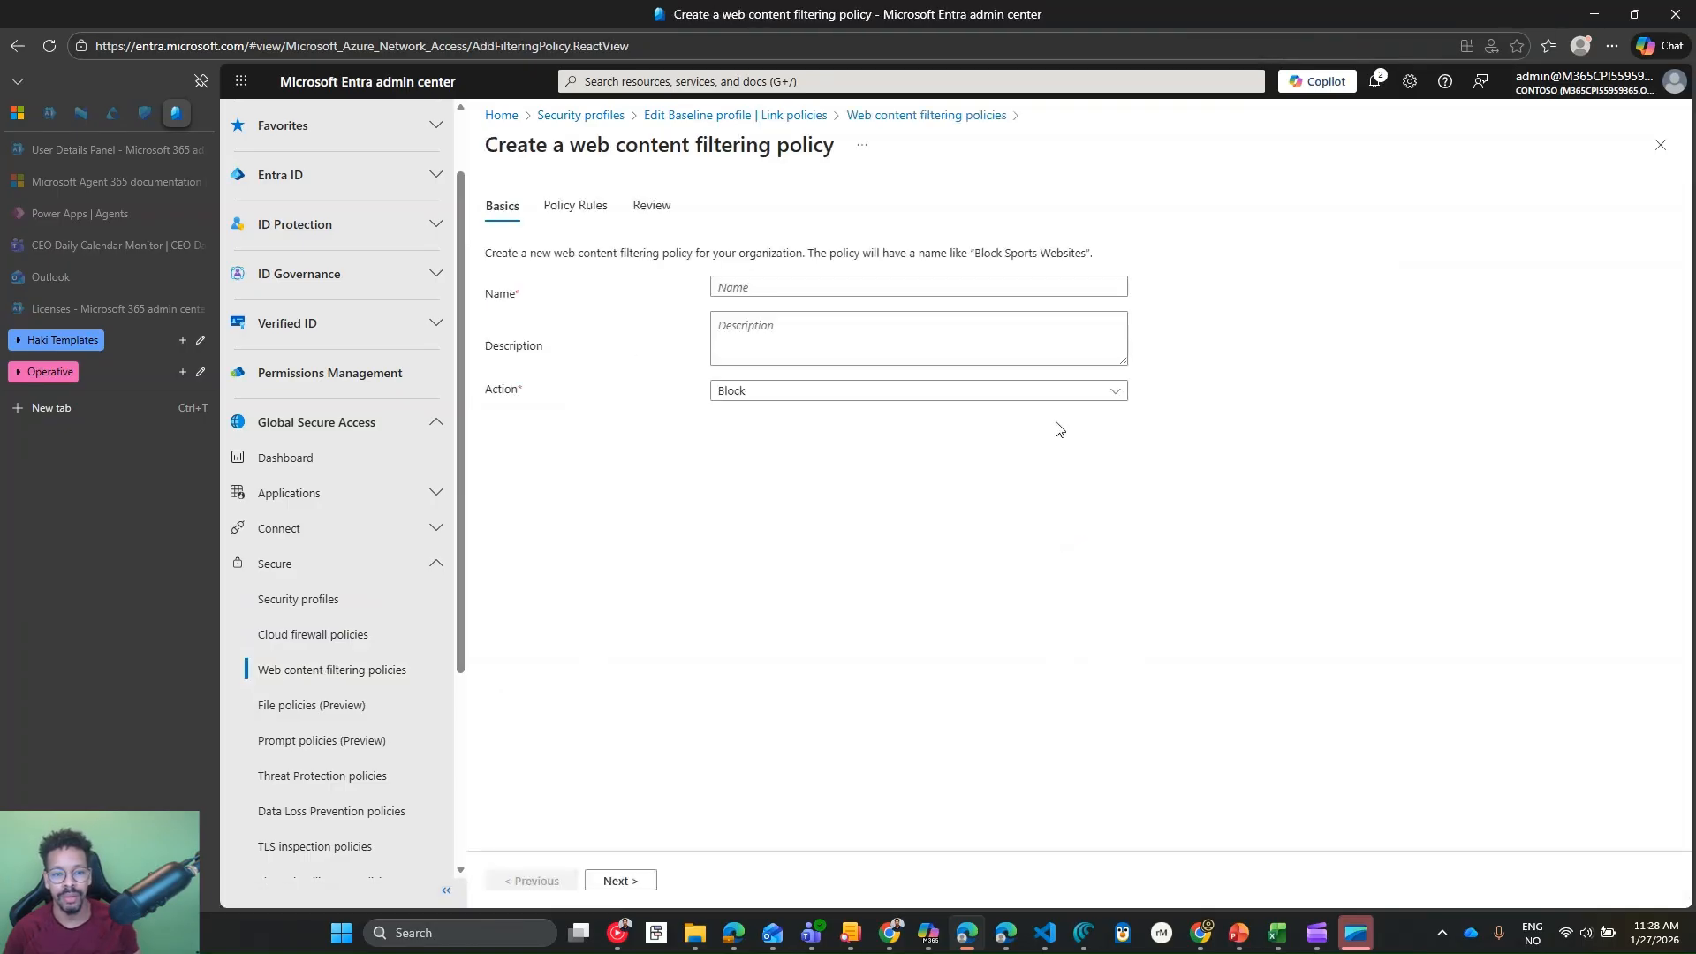
click(766, 287)
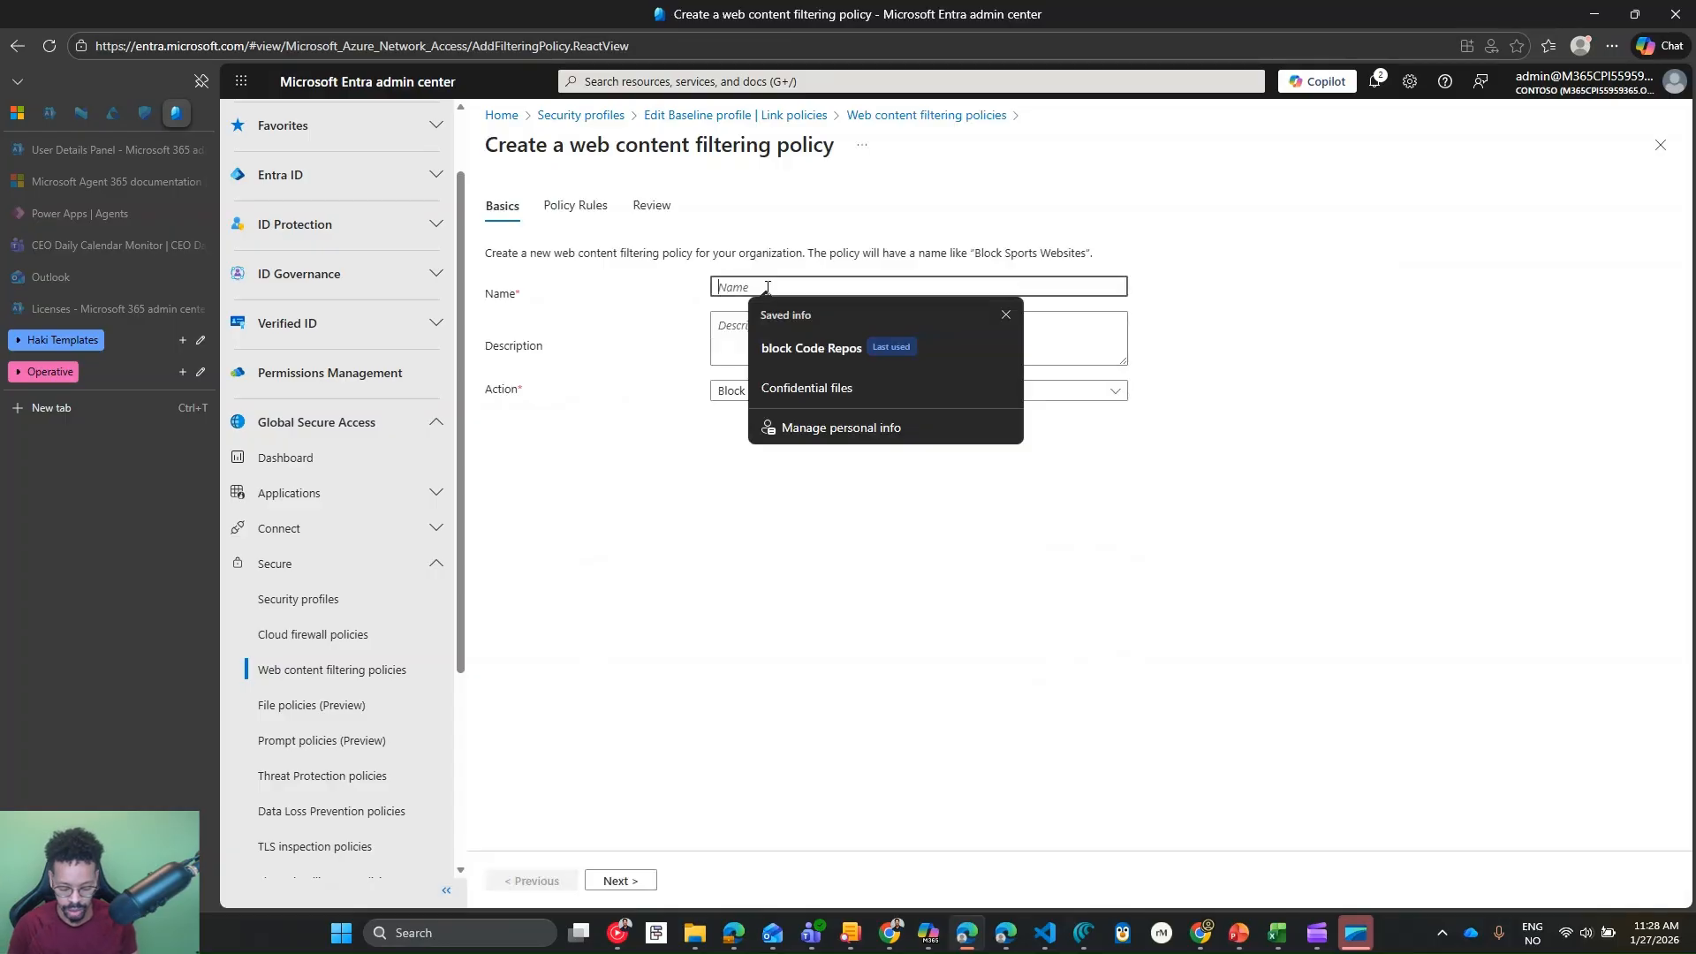
text(block crypto website)
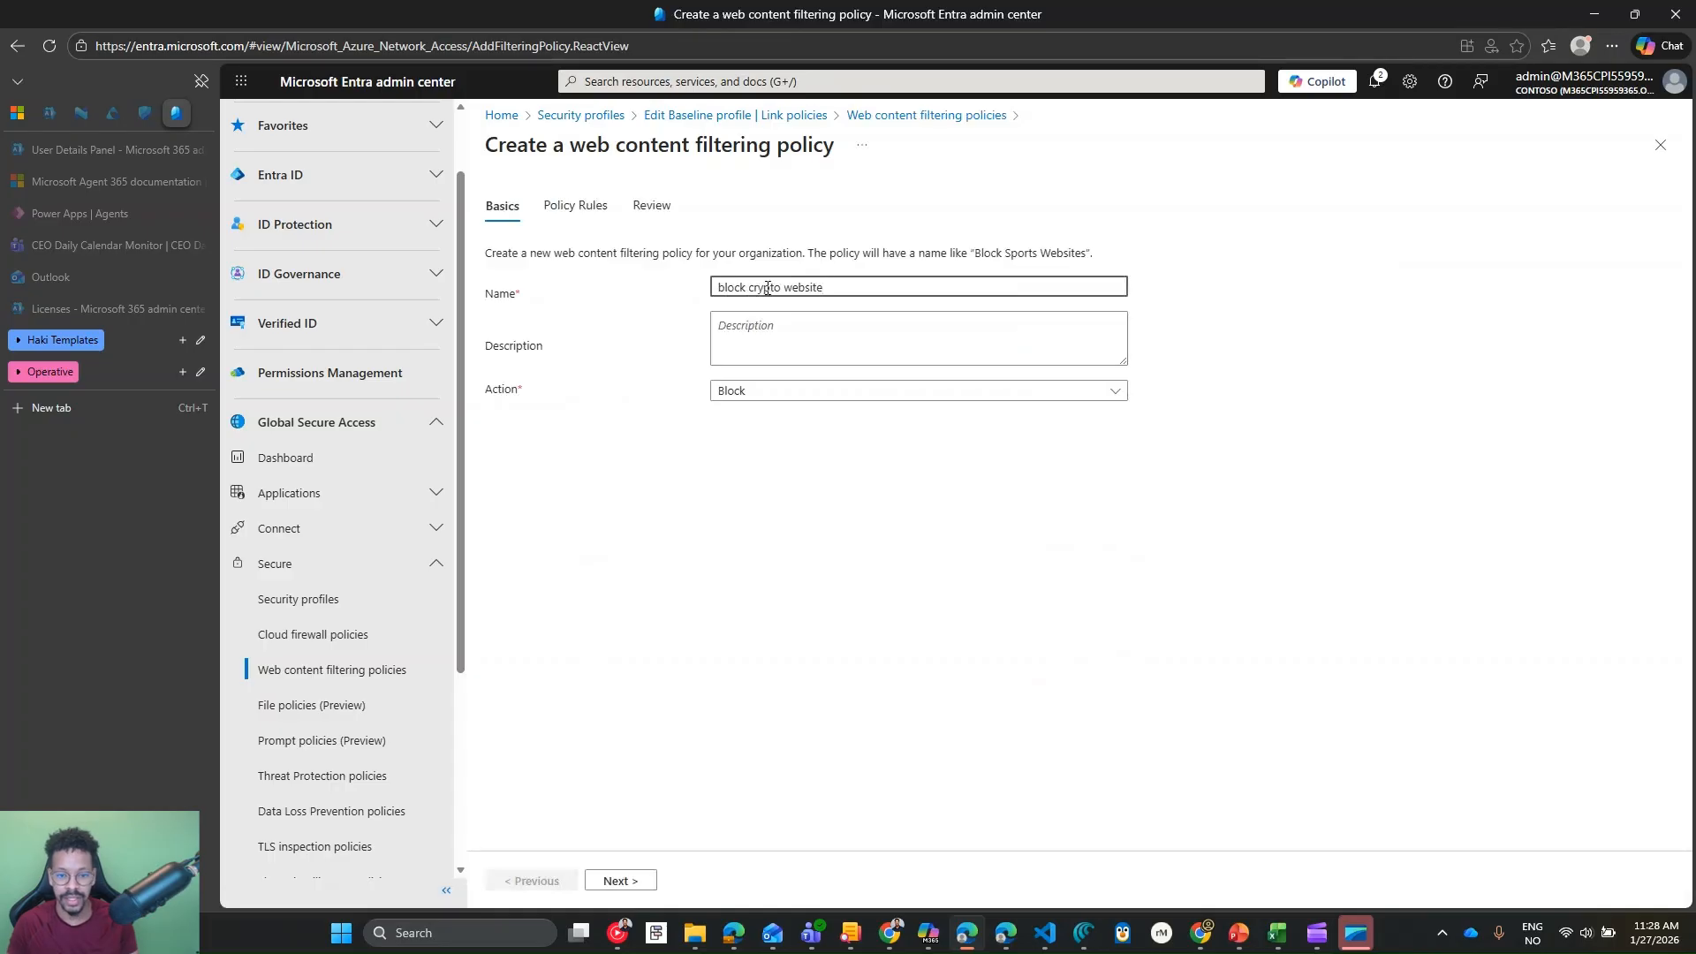
click(758, 344)
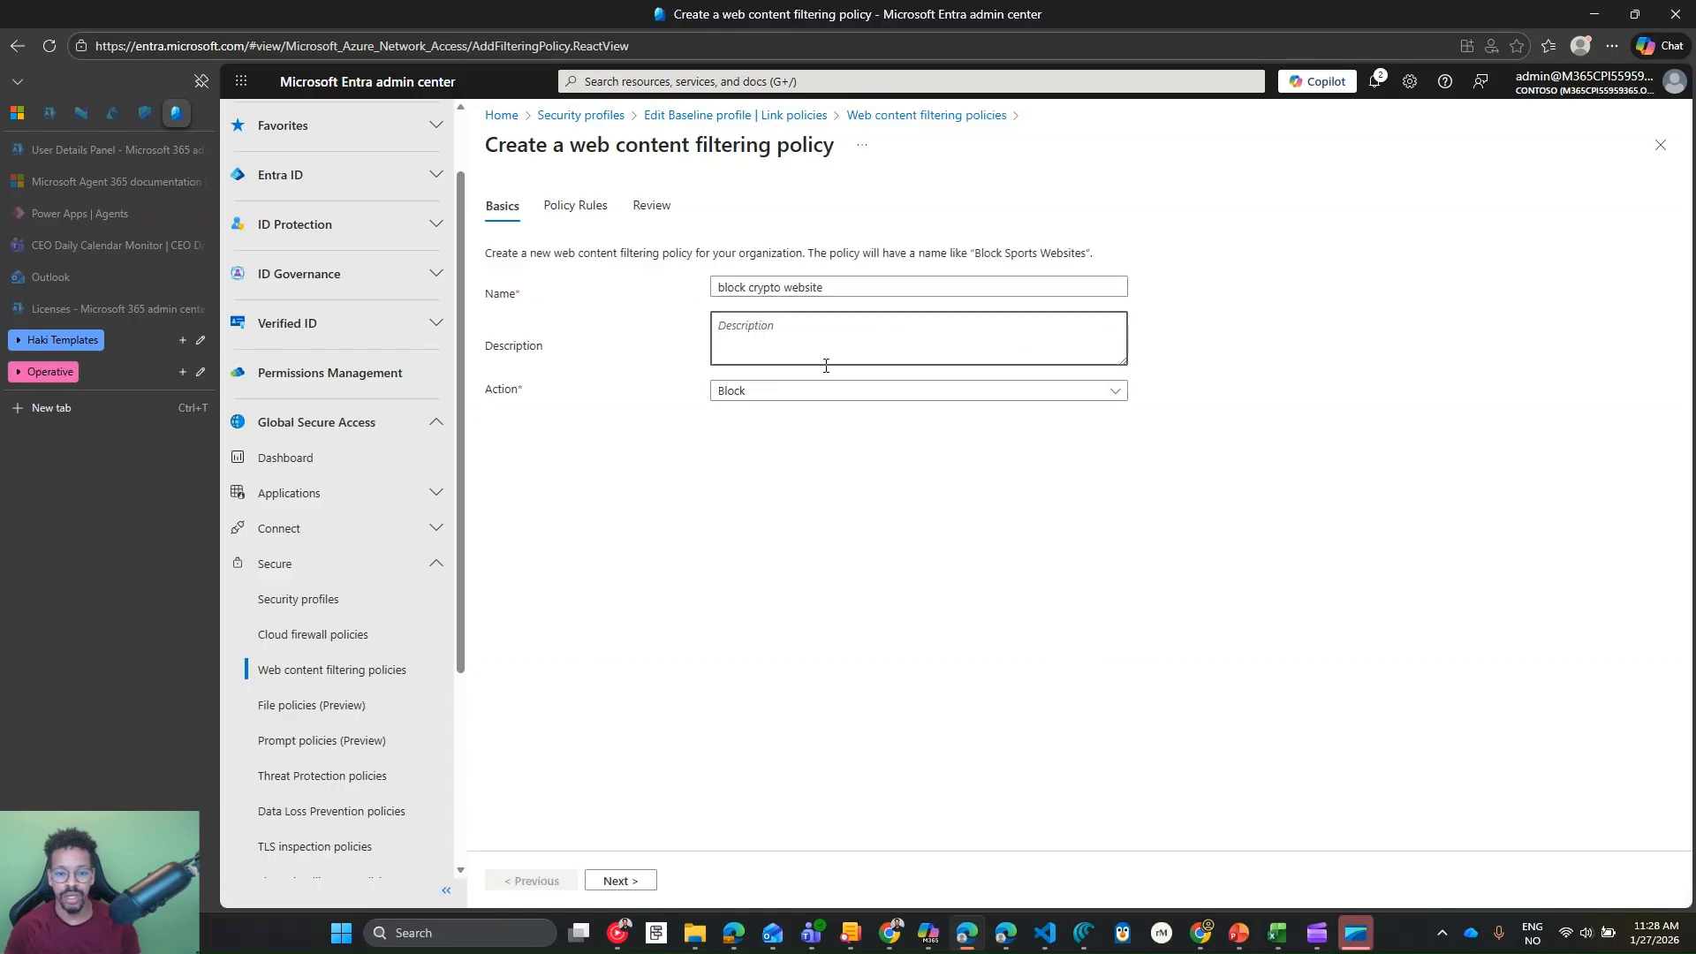
Step: Start a new rule in the policy and name it "Crypto - Block"
click(617, 880)
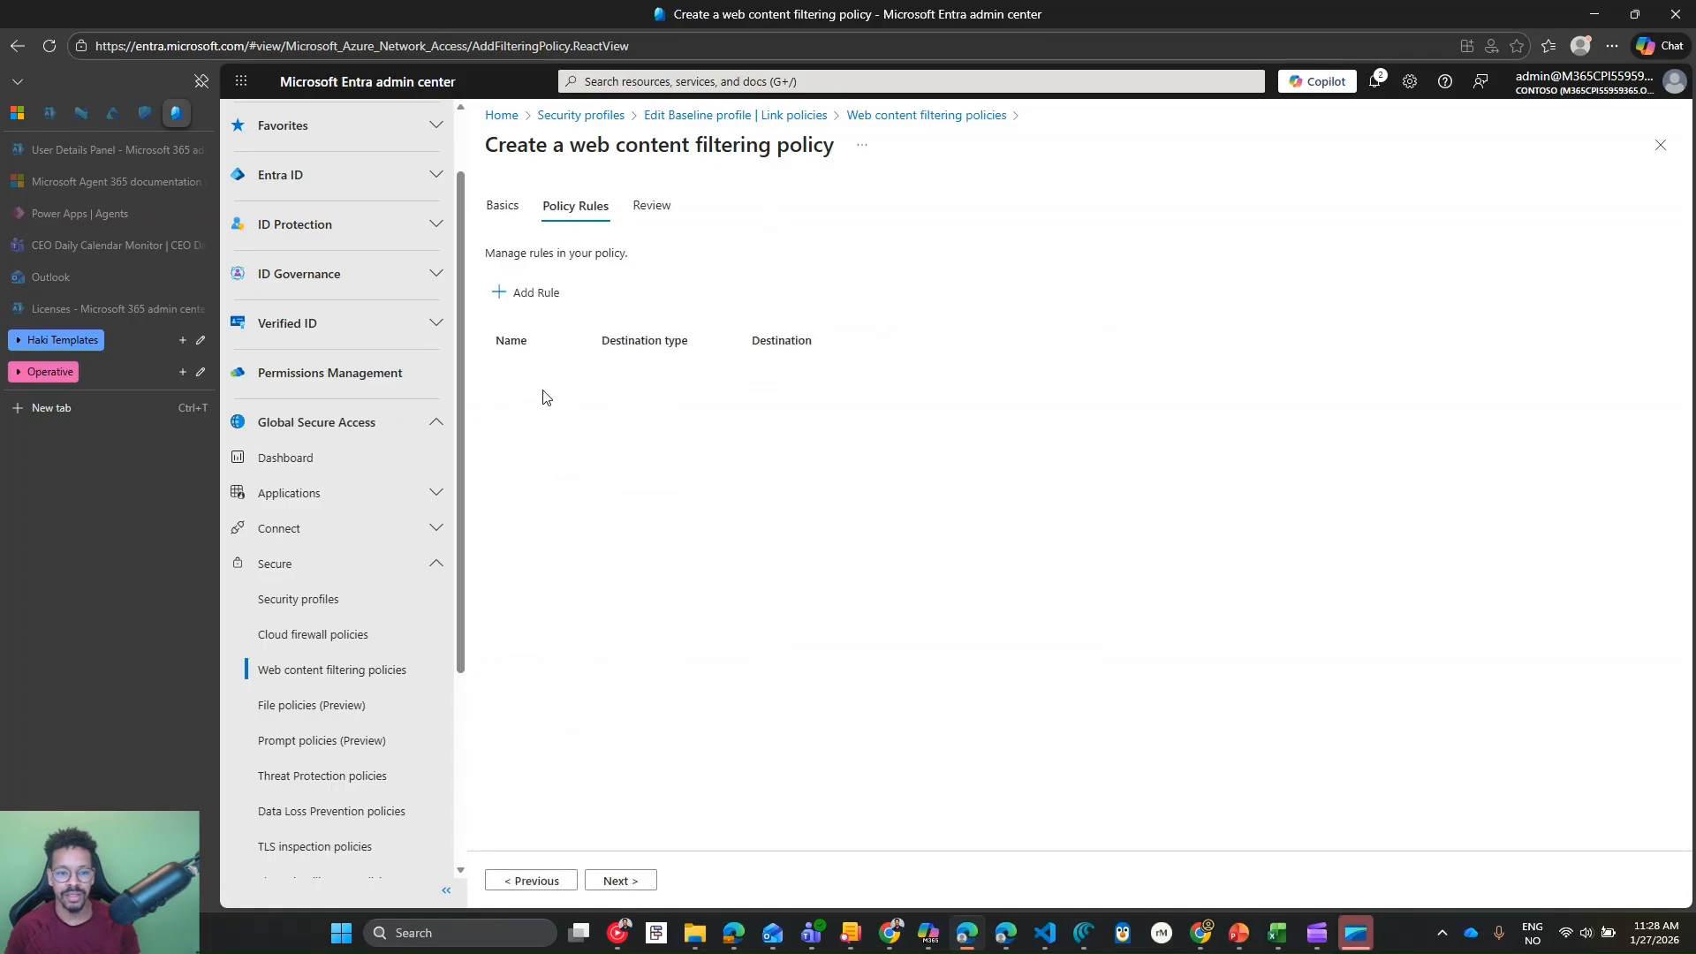
click(526, 292)
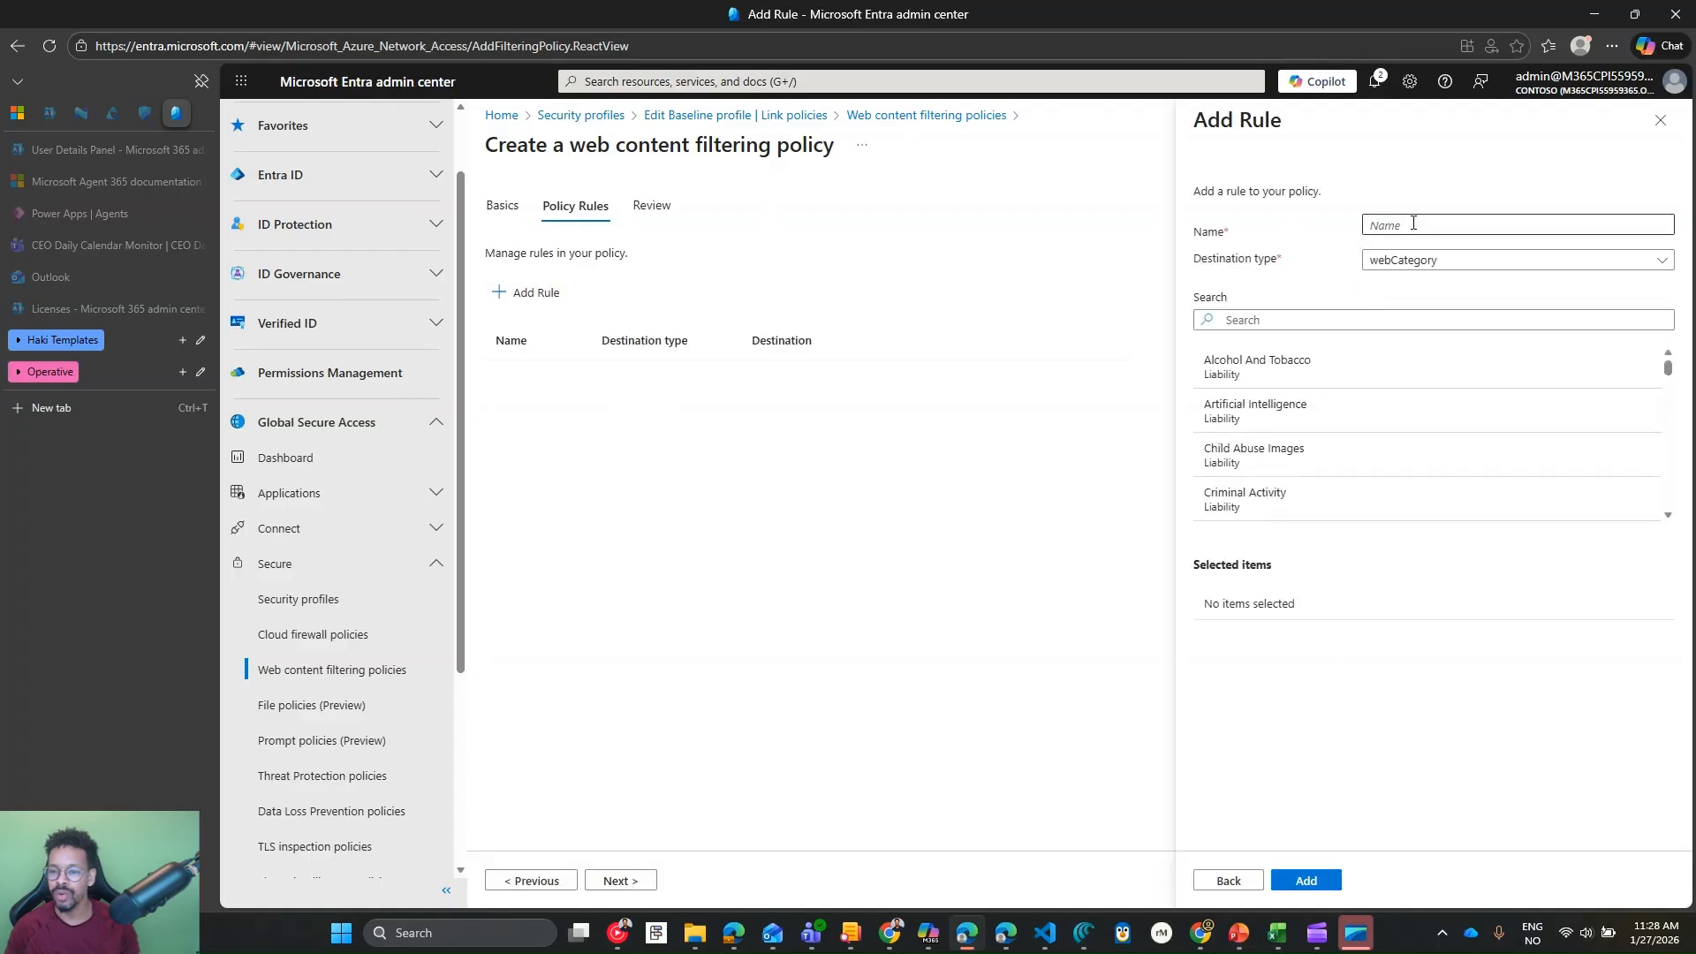
click(1414, 224)
text(Crypto - Block)
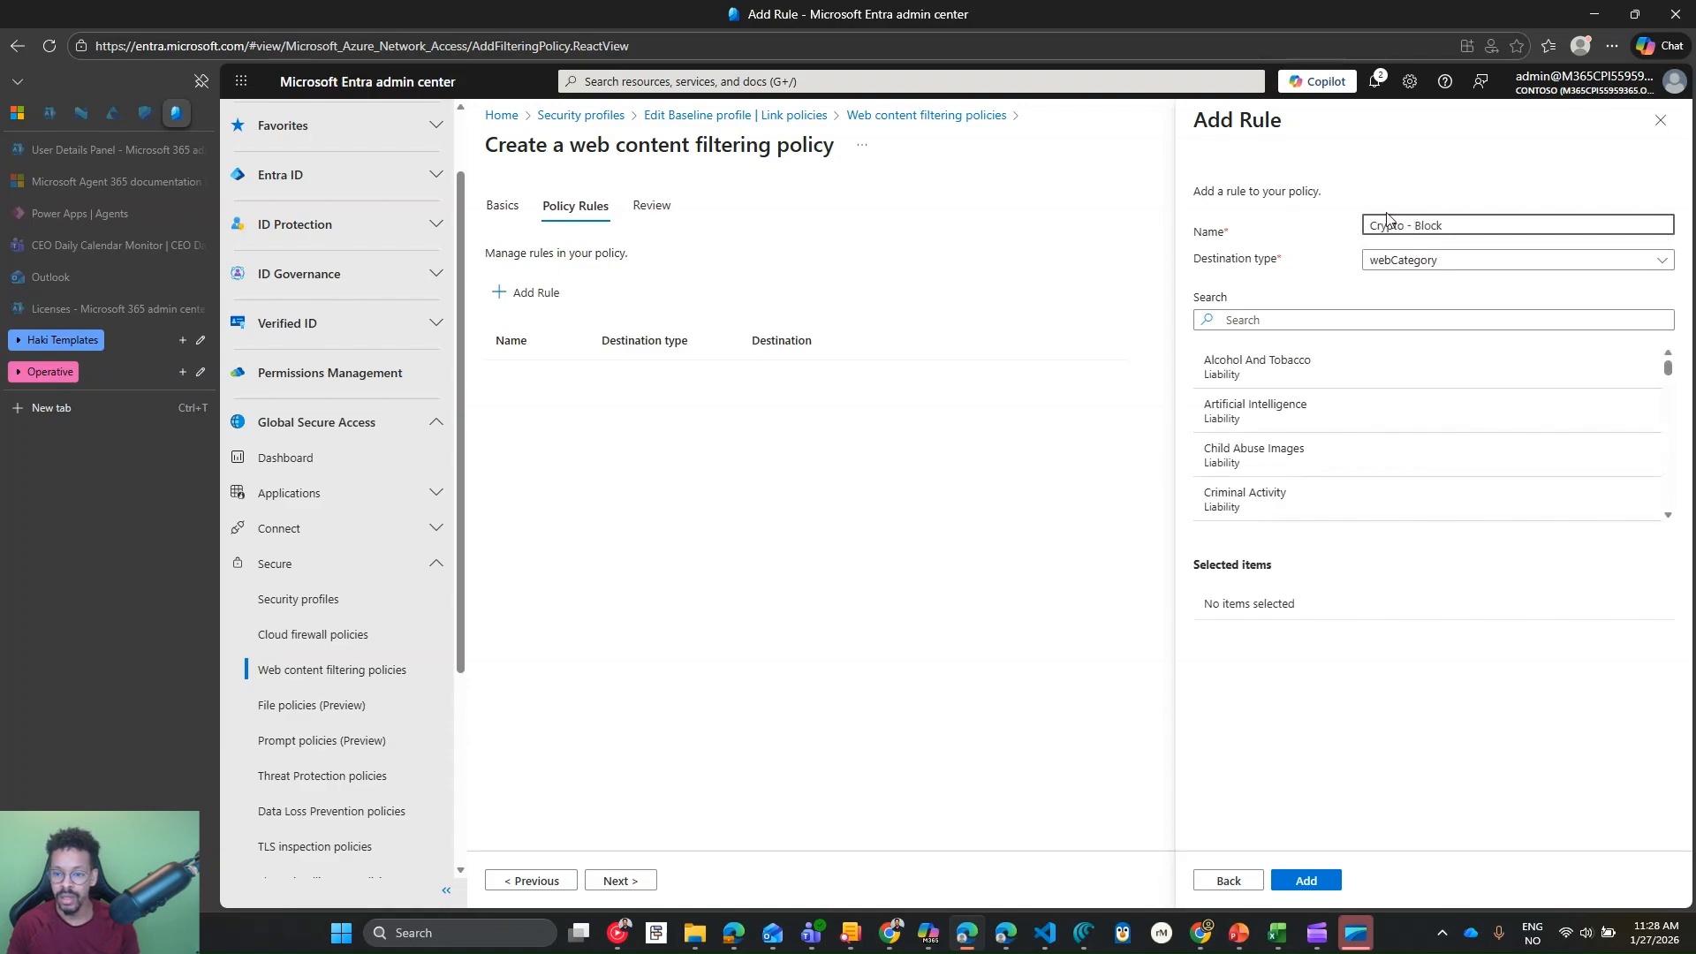
Step: Add the rule with the Cryptocurrency Mining web category as its destination, and create the web content filtering policy
click(1242, 319)
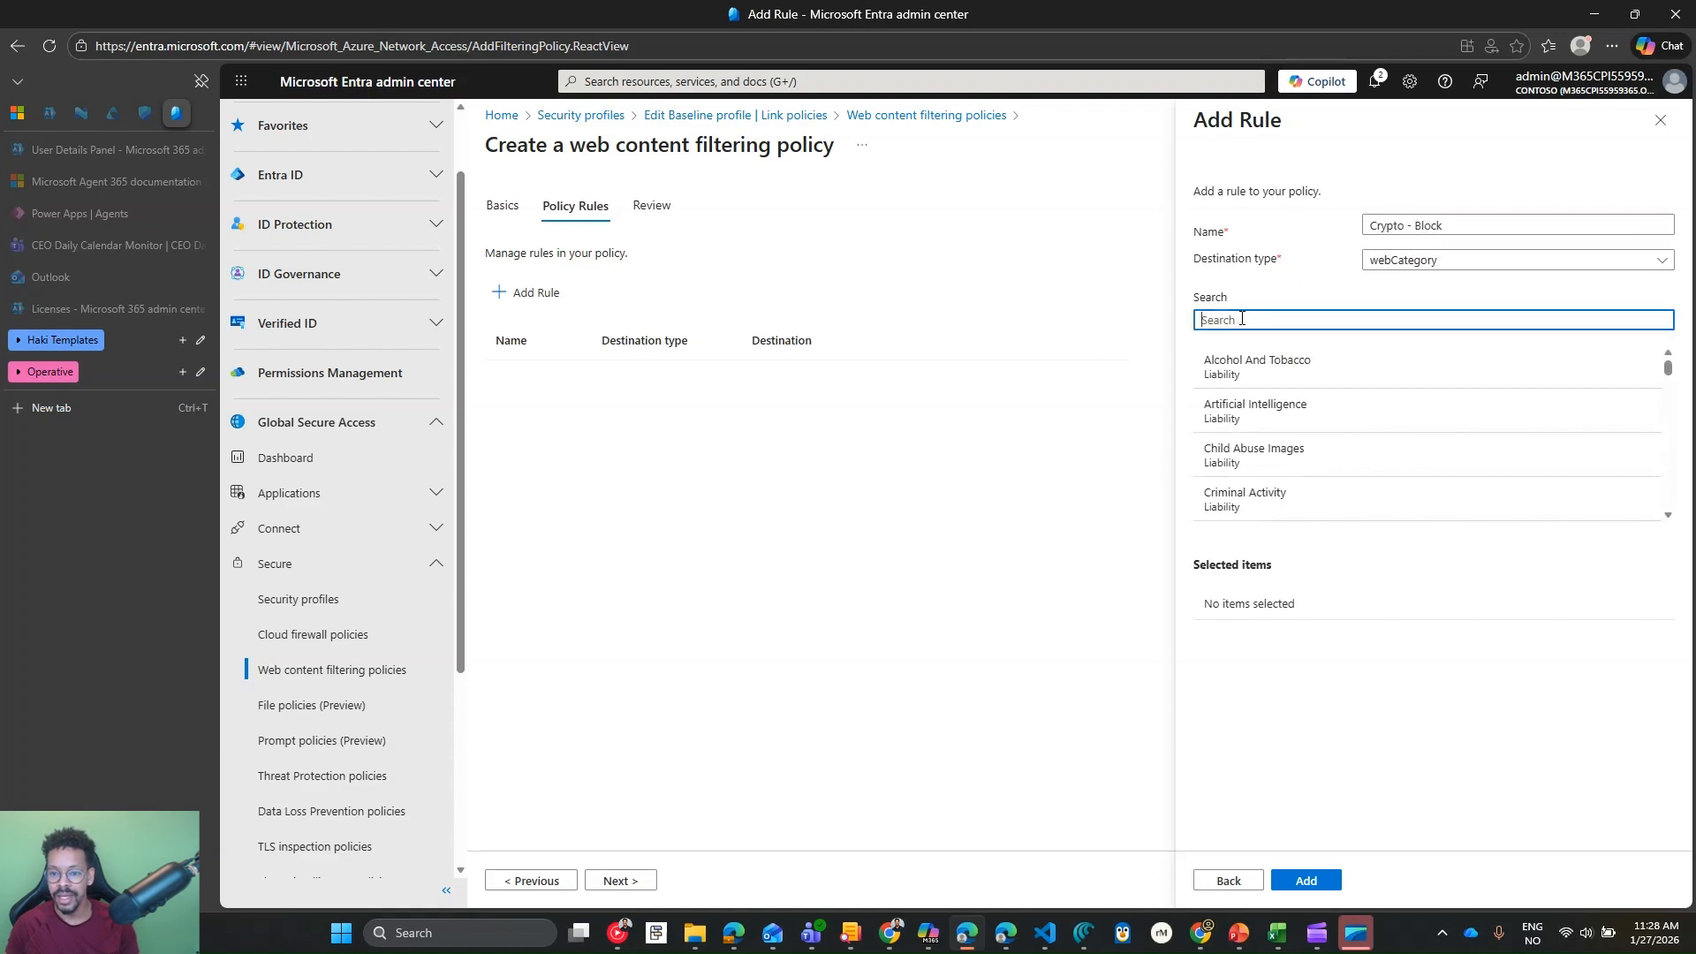
text(cr)
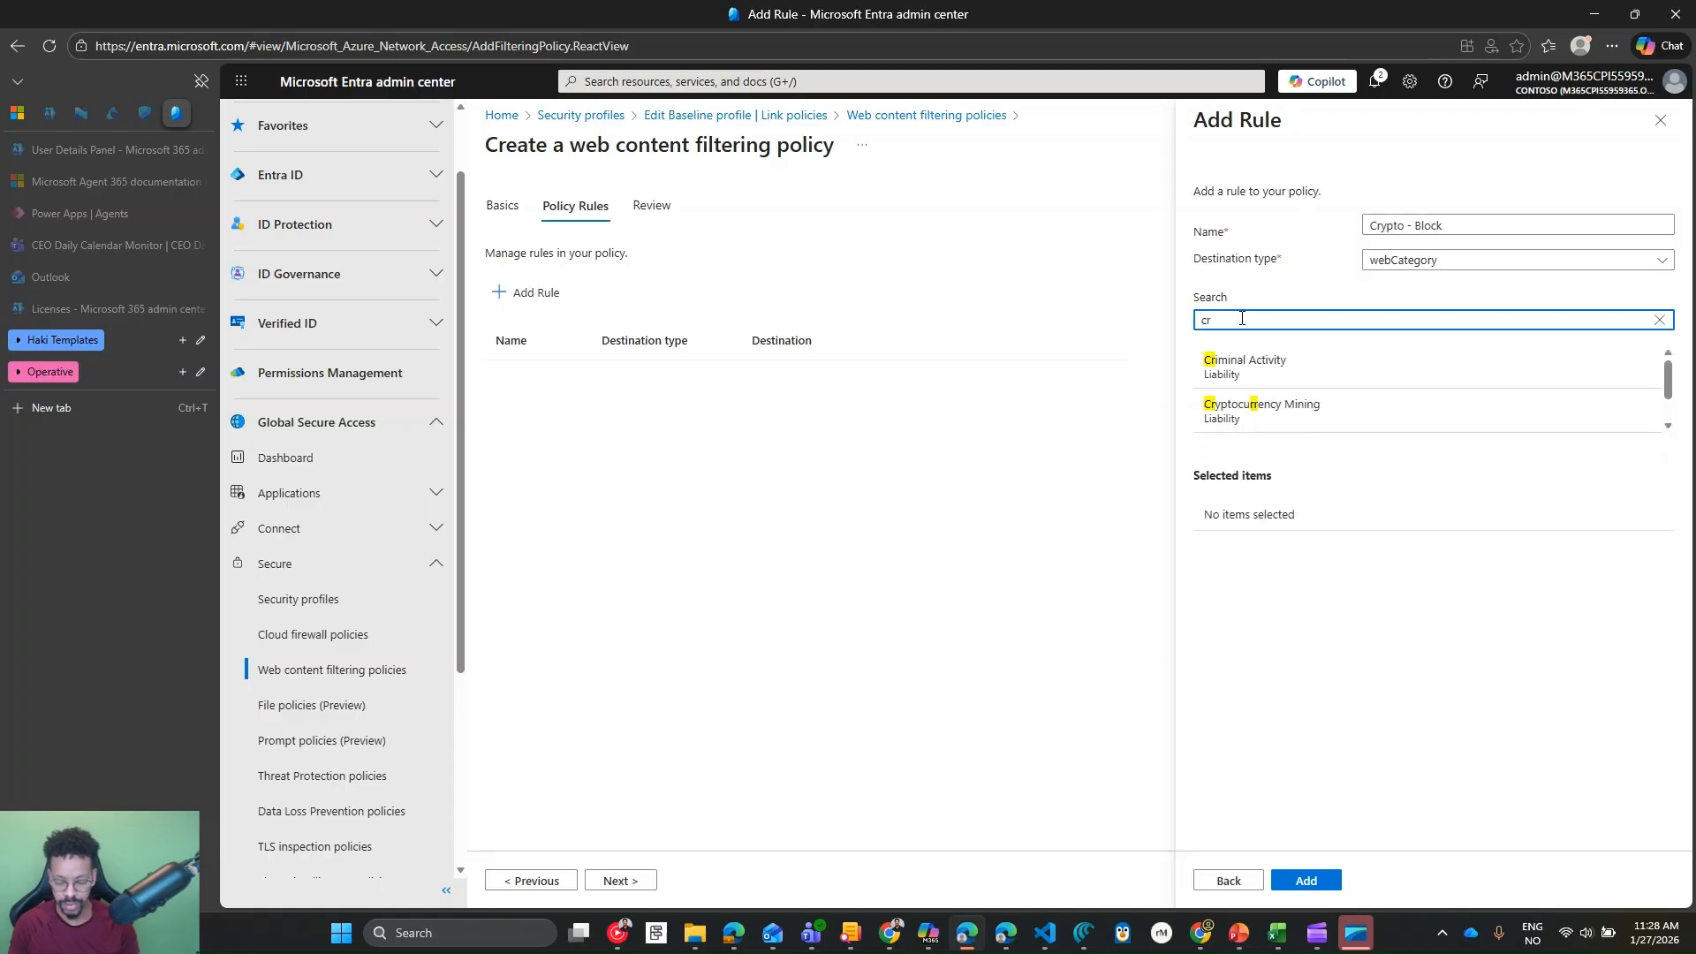
click(1260, 411)
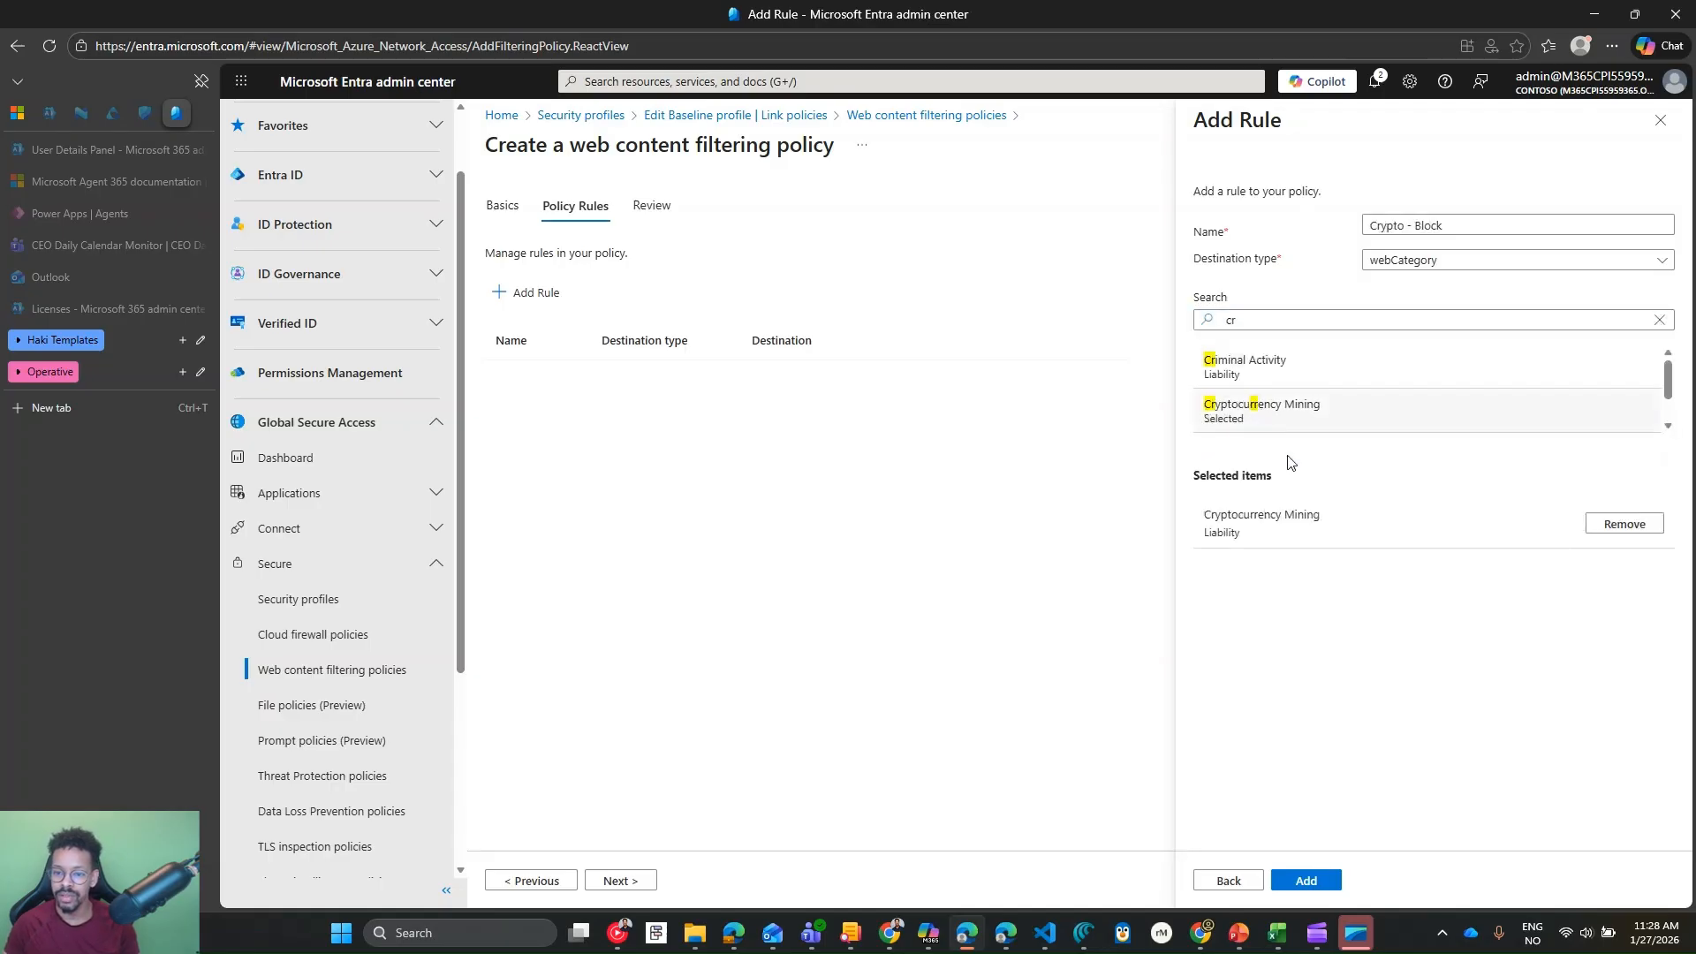
click(1276, 319)
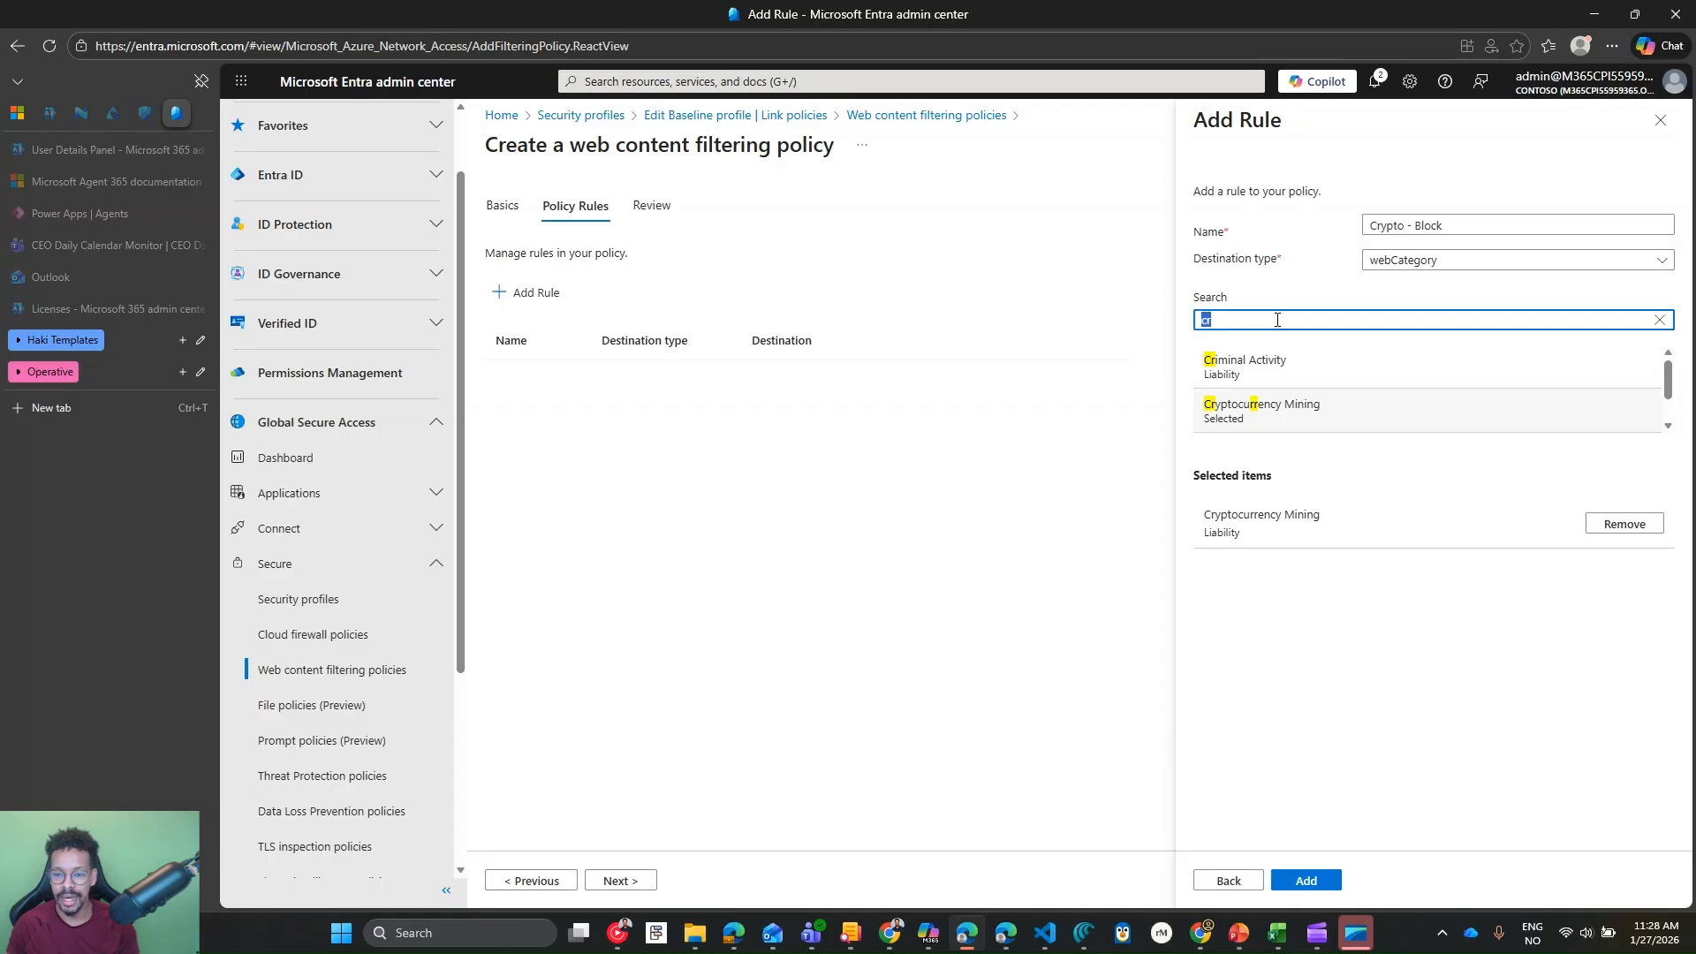
key(BackSpace)
click(1289, 883)
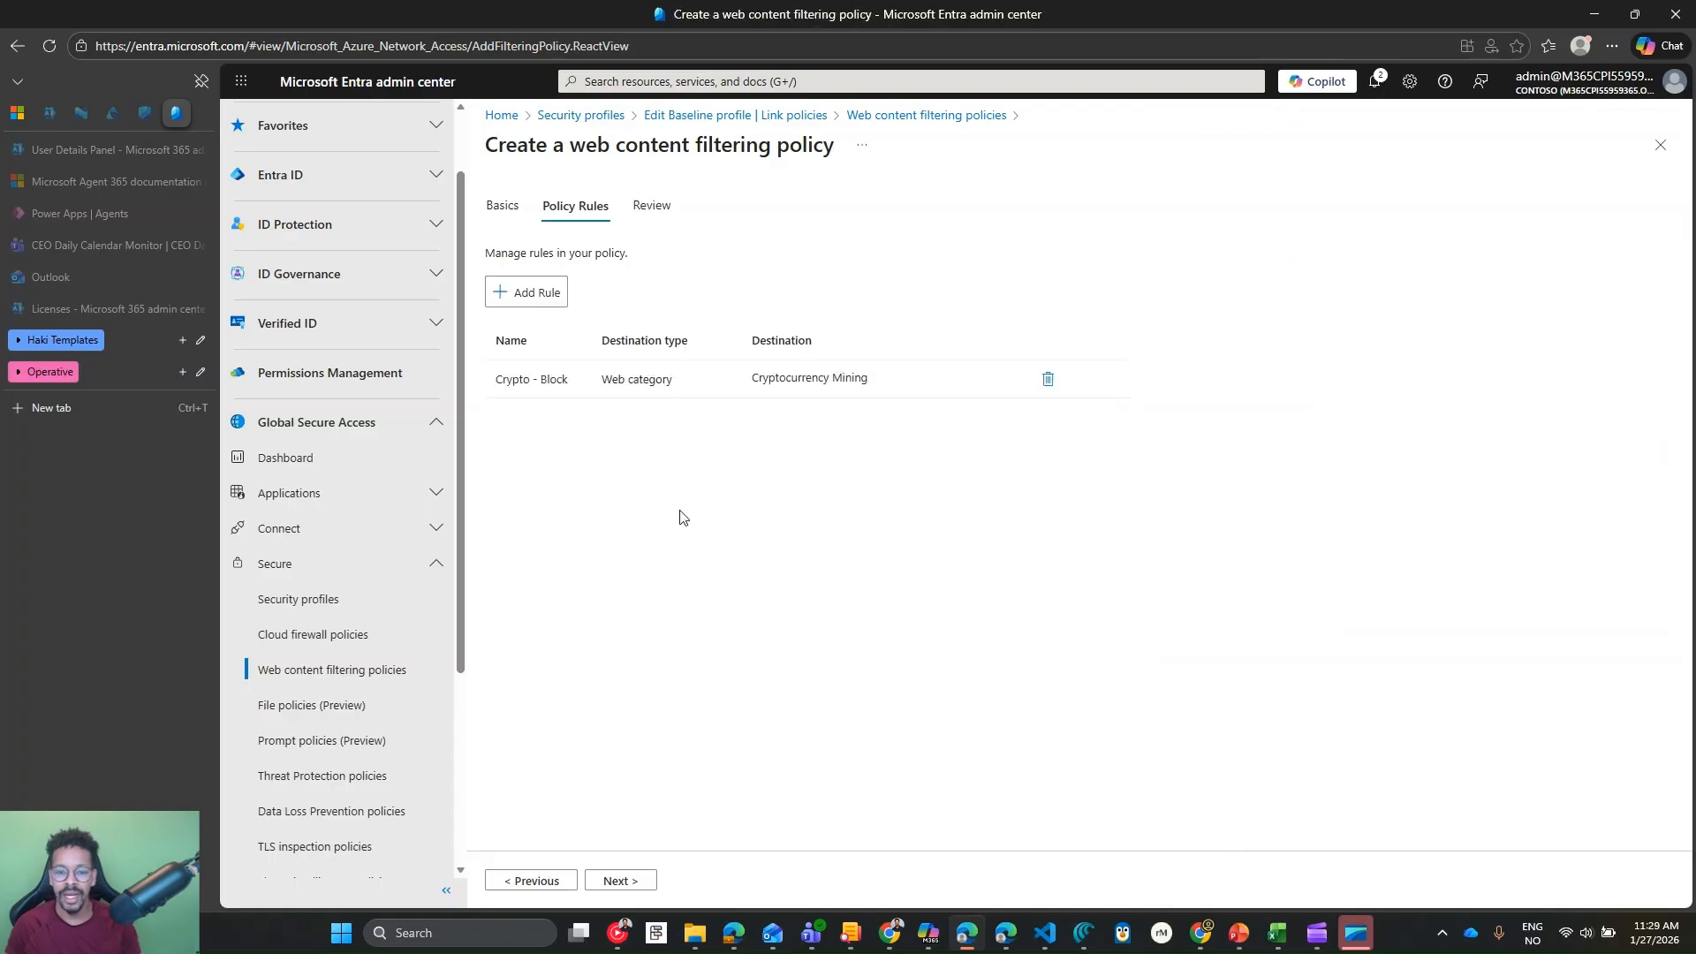
click(632, 881)
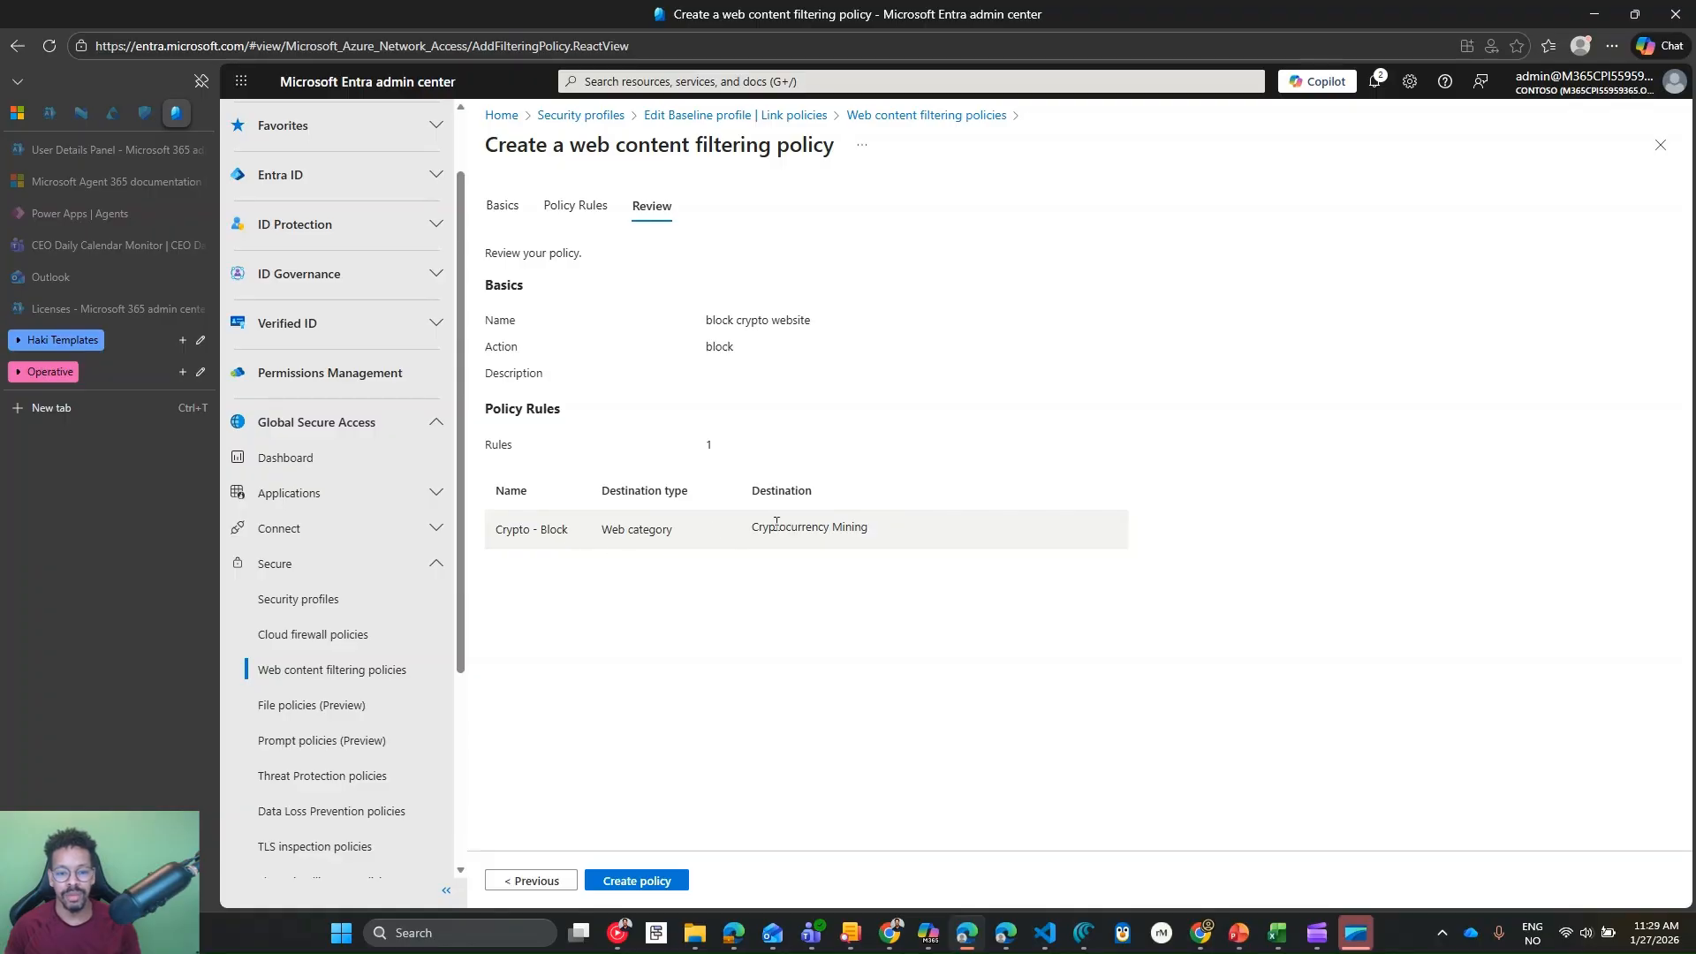
click(640, 880)
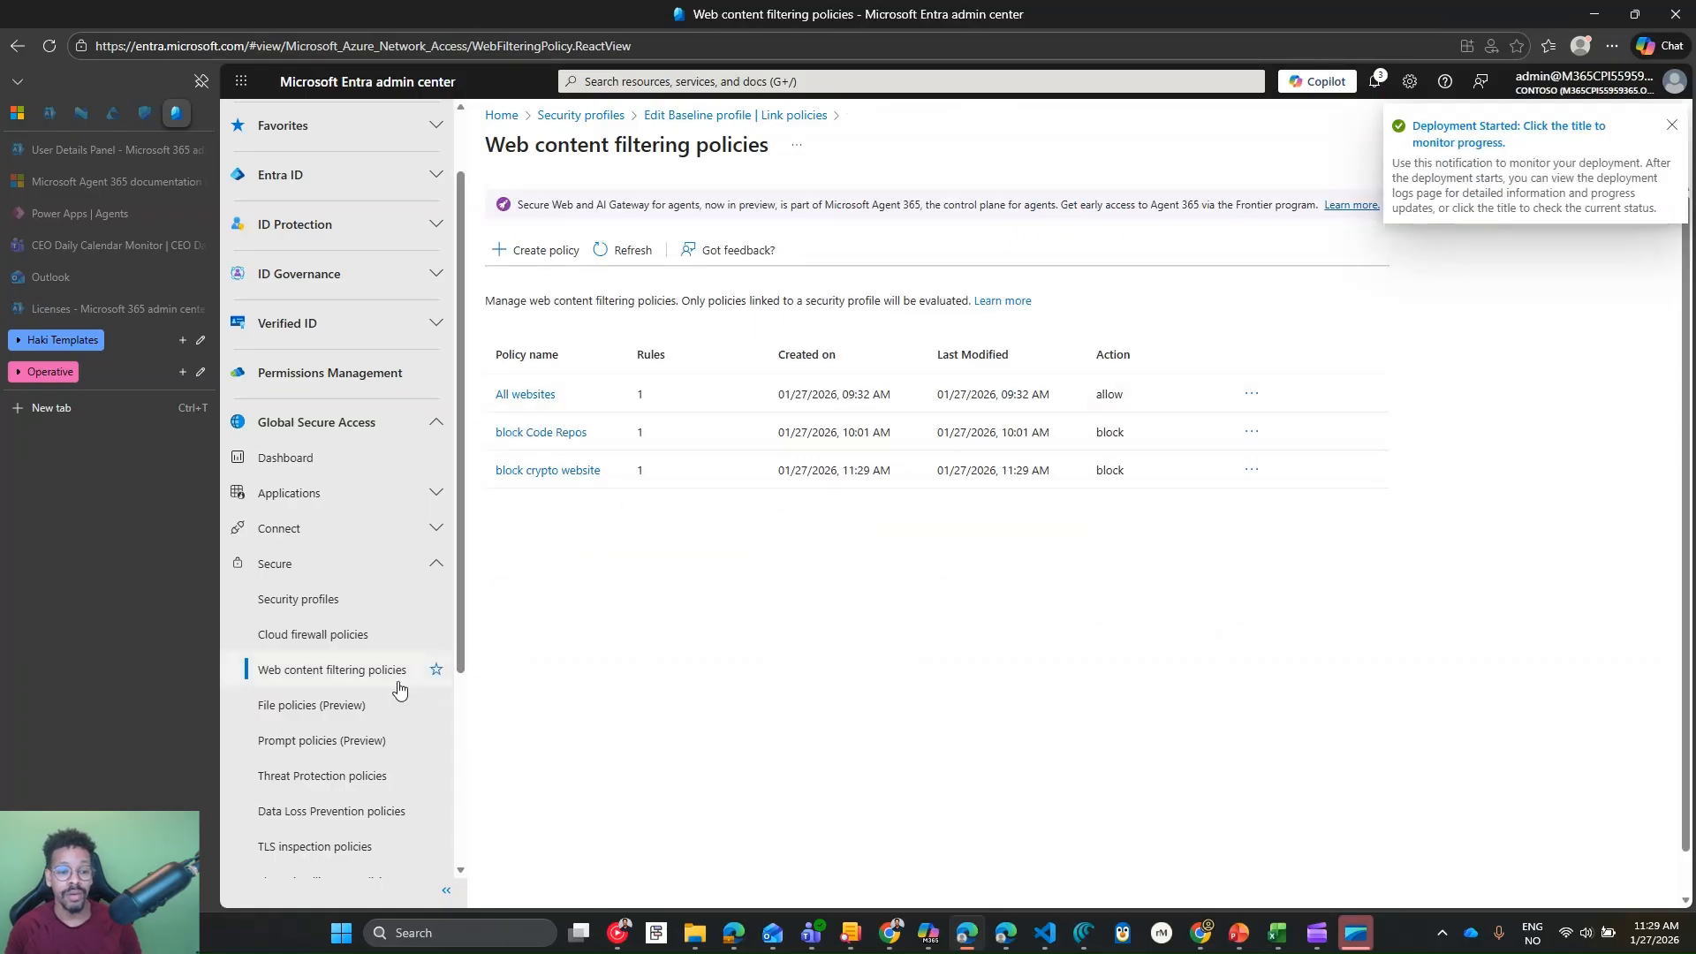
Step: Open the linked policies of the Baseline profile in the Global Secure Access security profiles
click(341, 600)
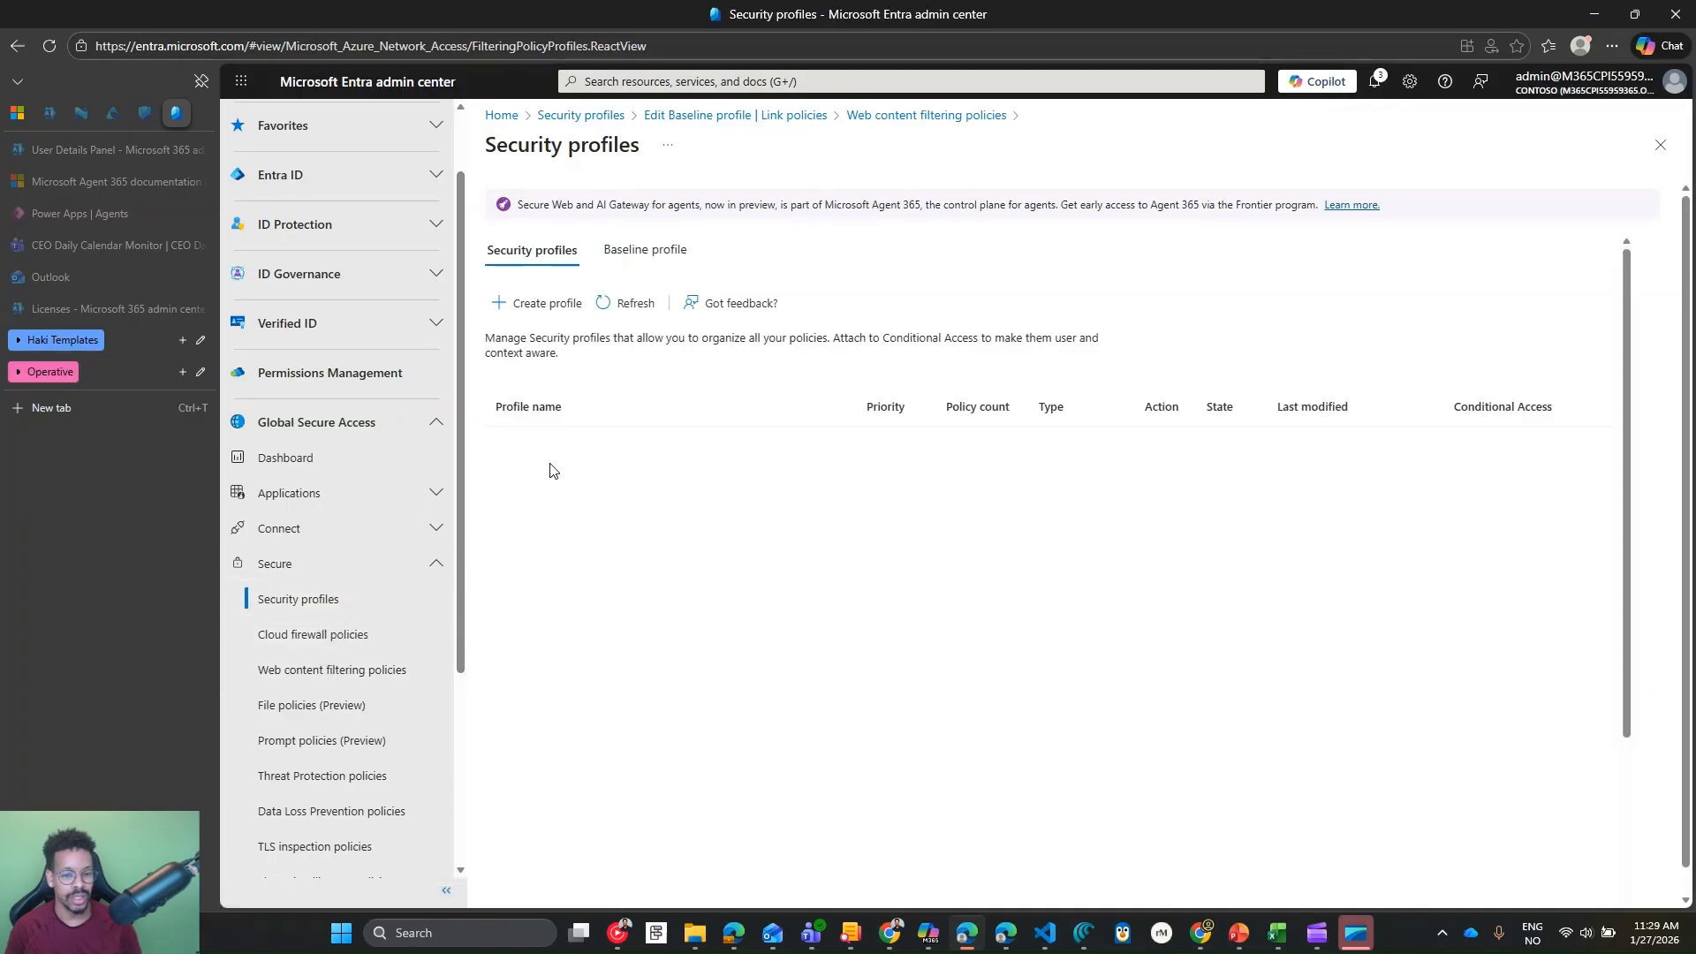
click(646, 250)
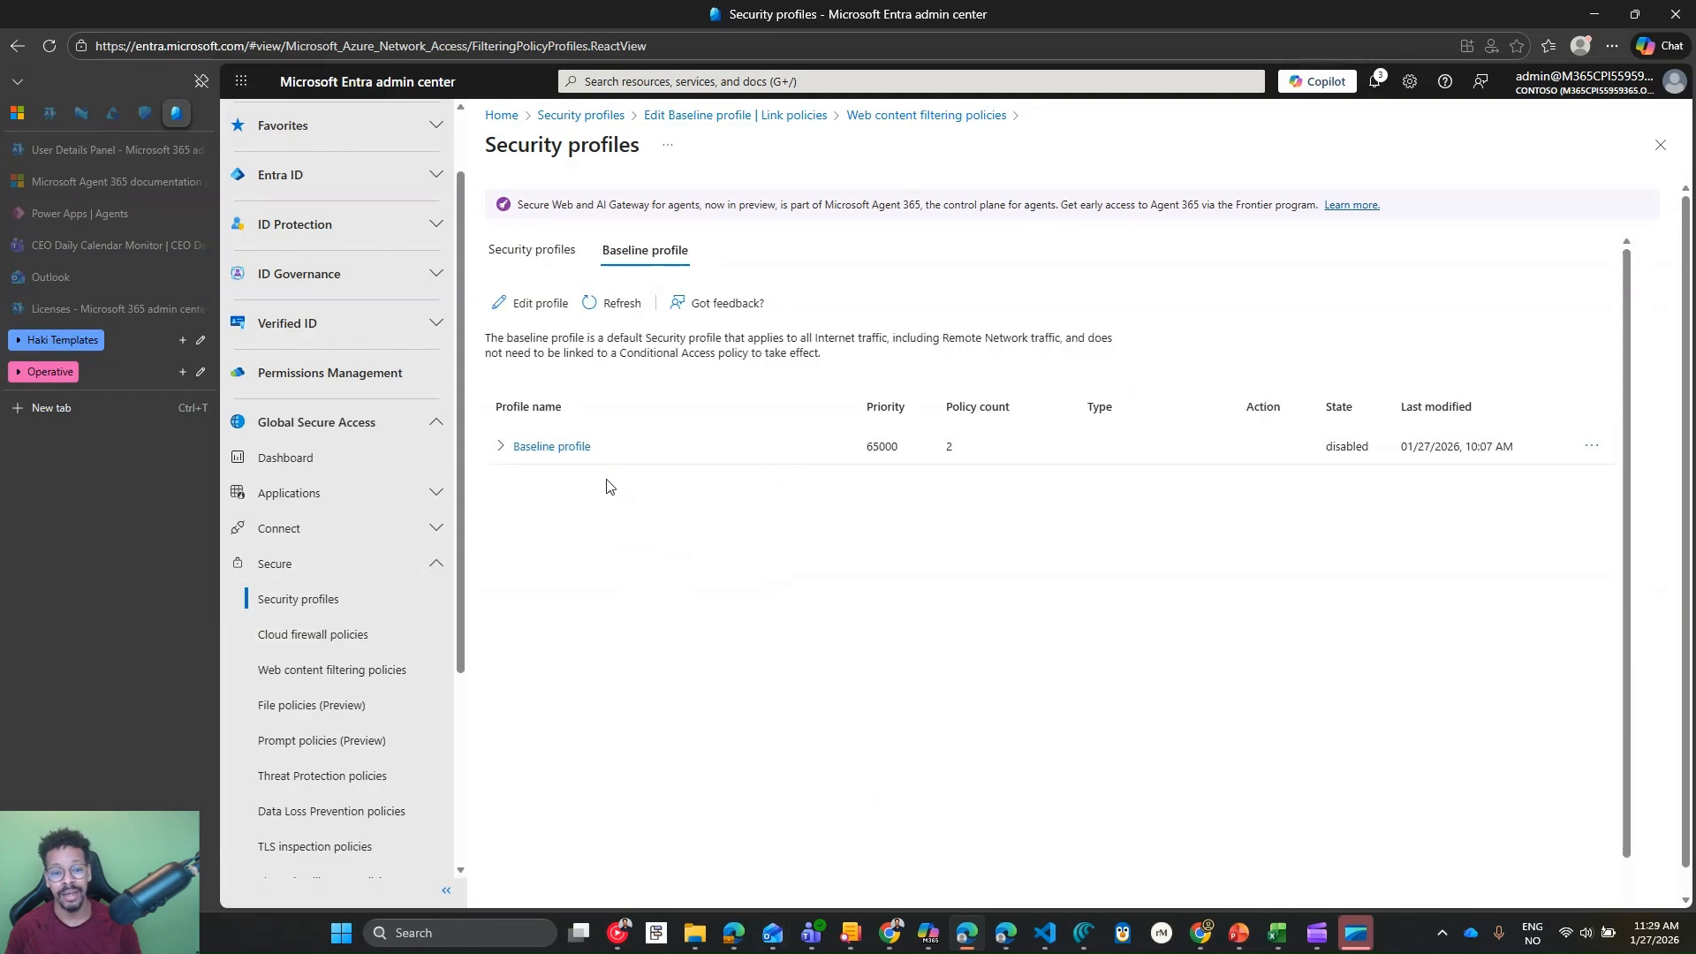
click(501, 446)
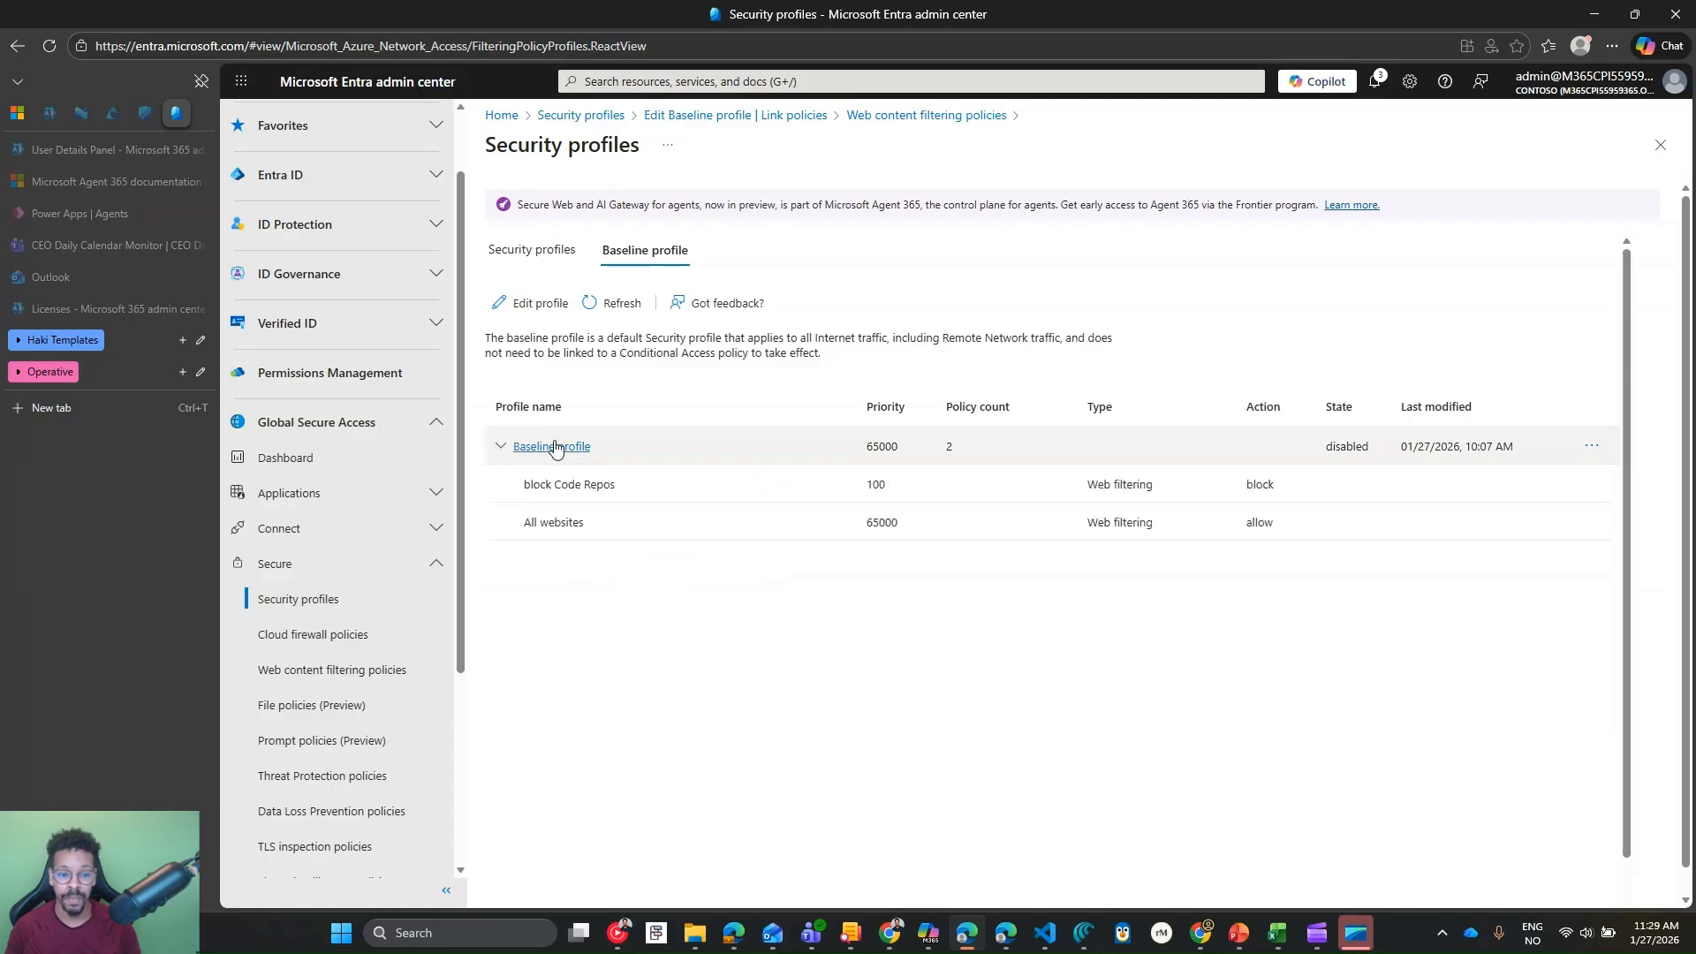
click(537, 447)
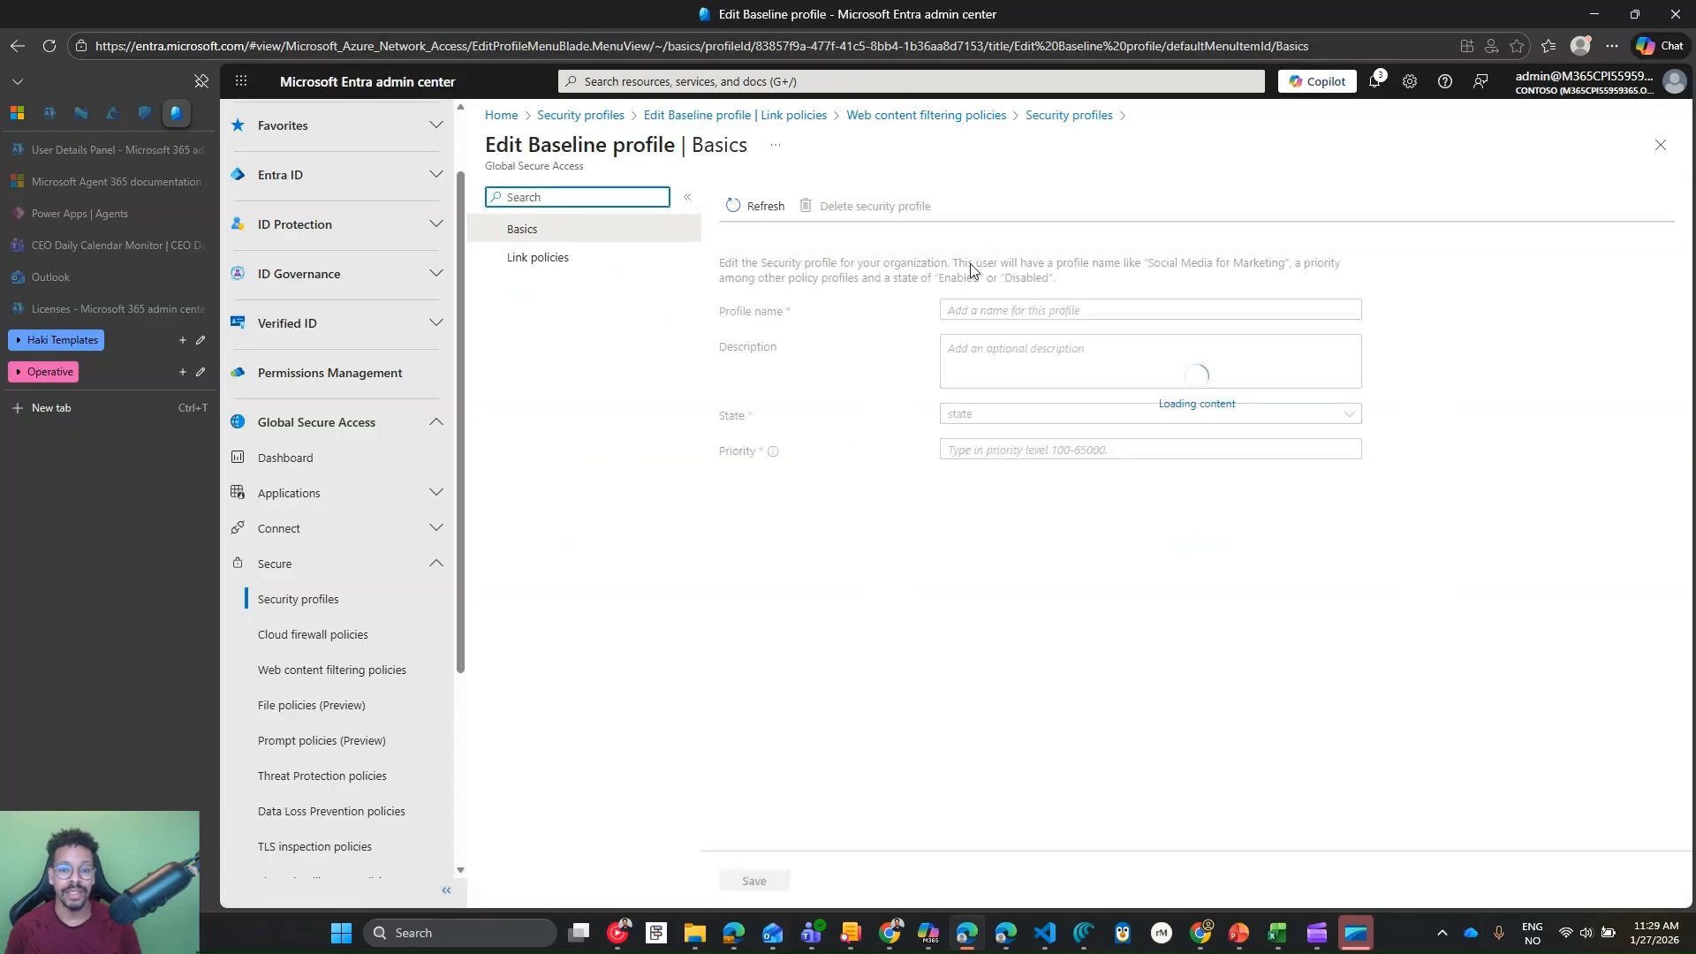
click(541, 258)
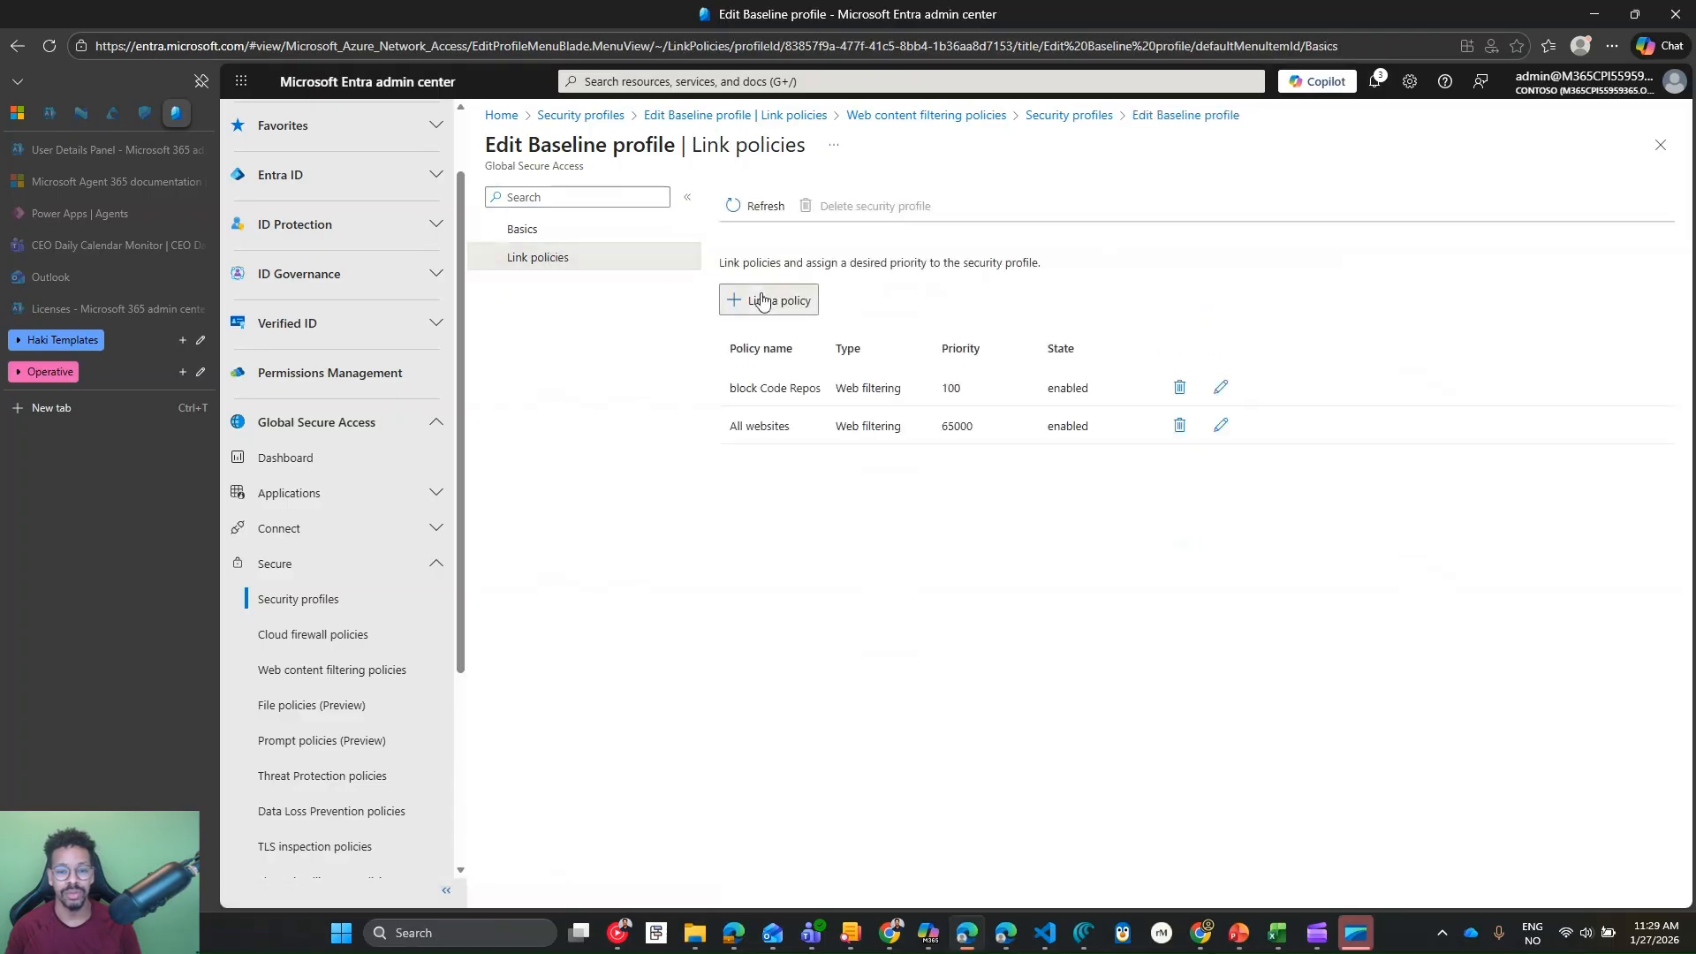
click(765, 299)
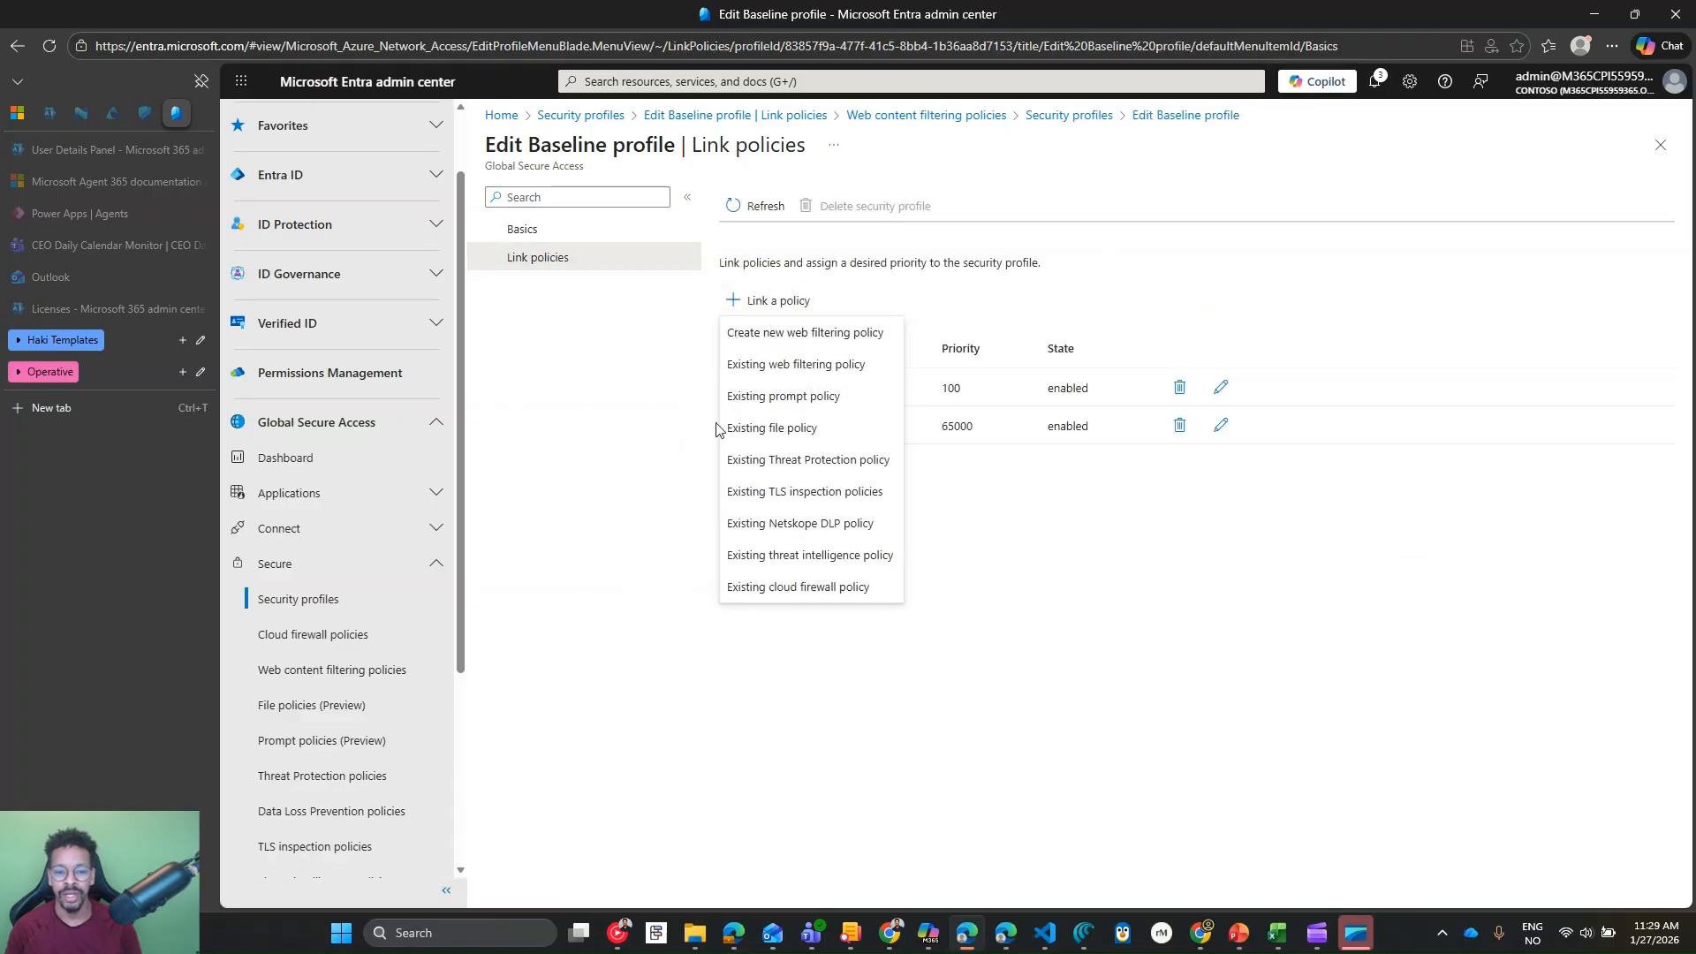
click(767, 428)
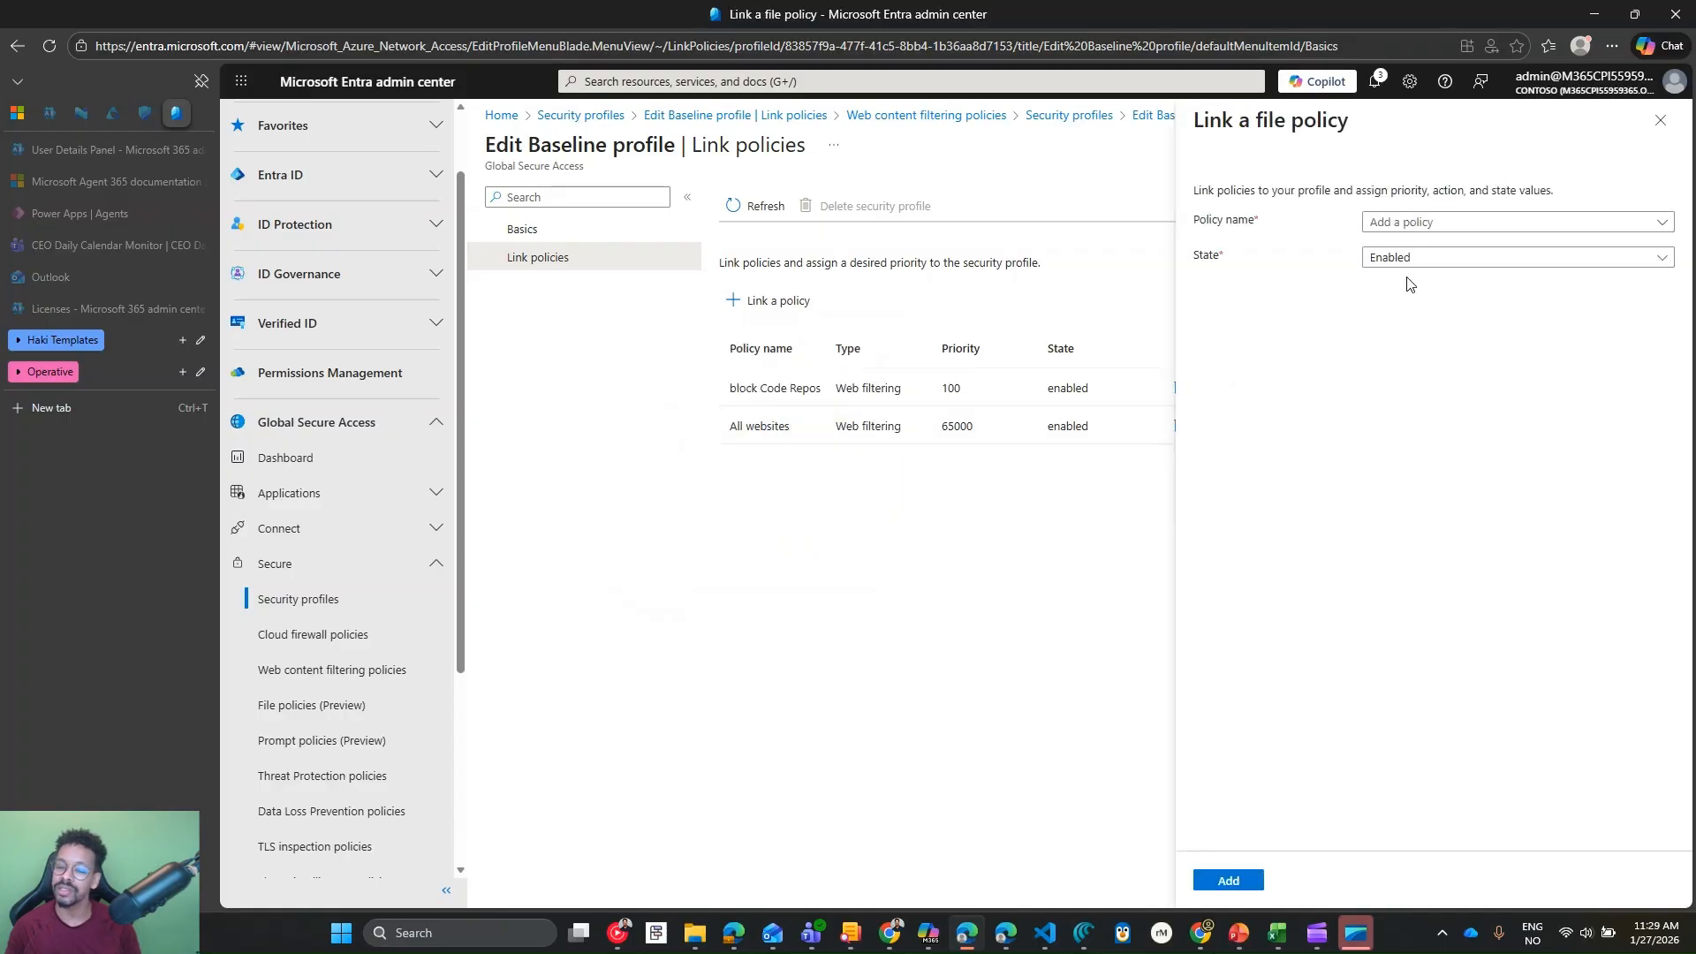
click(1434, 221)
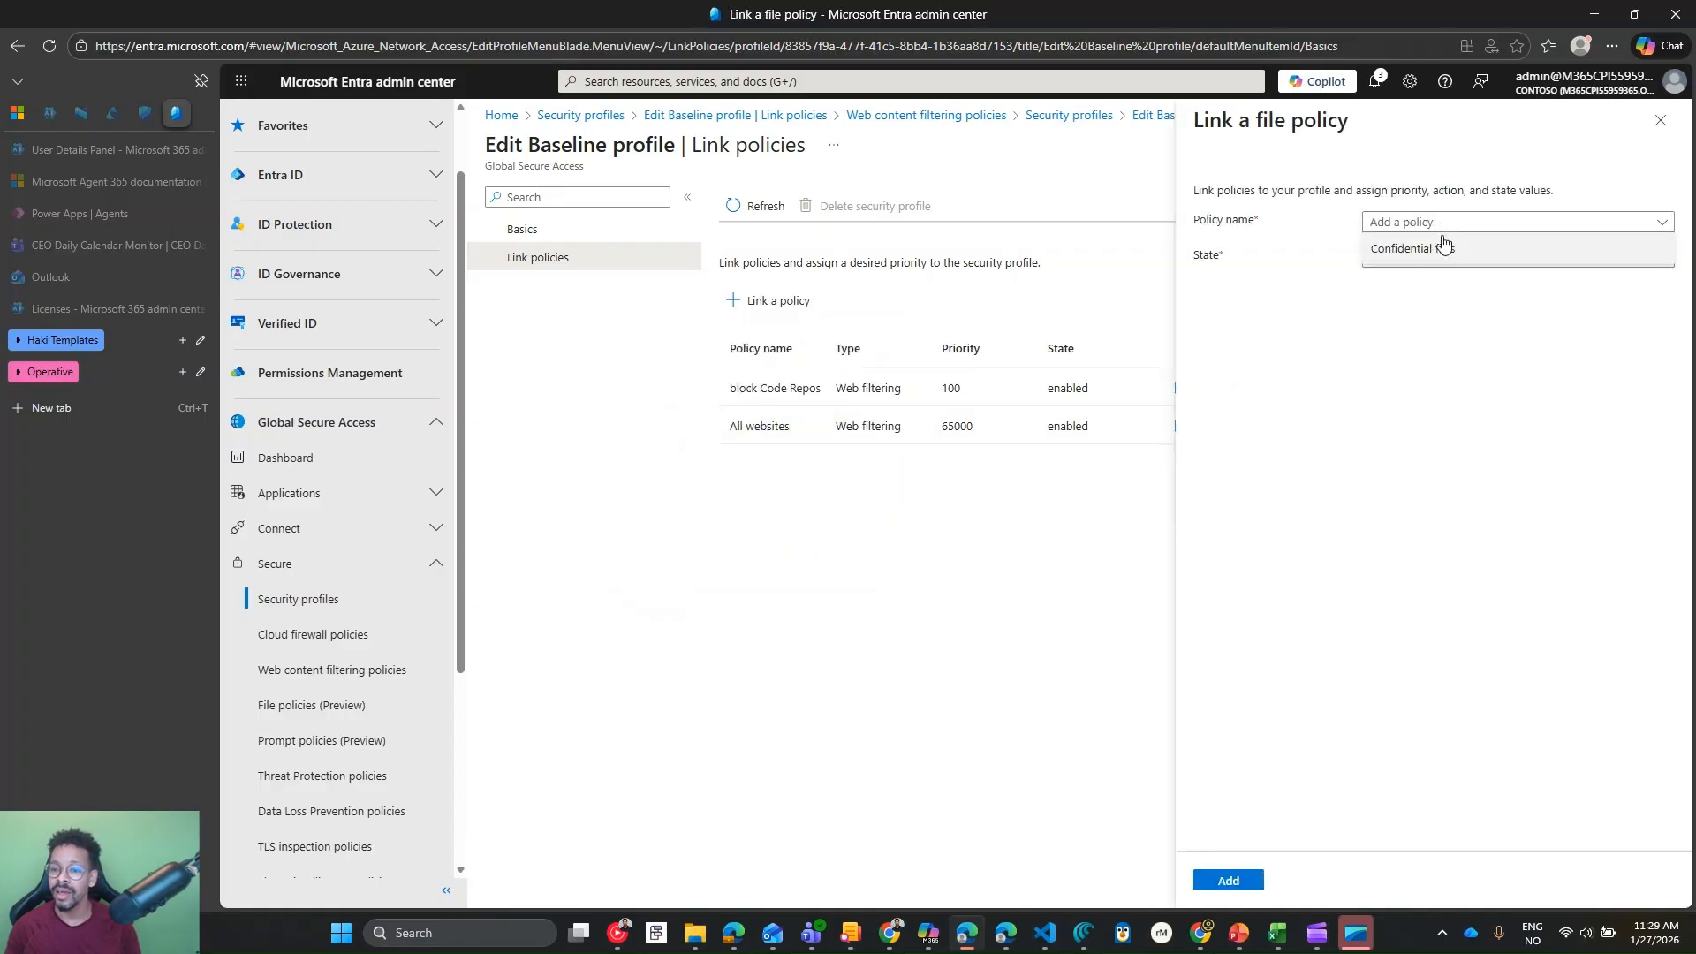
click(1431, 221)
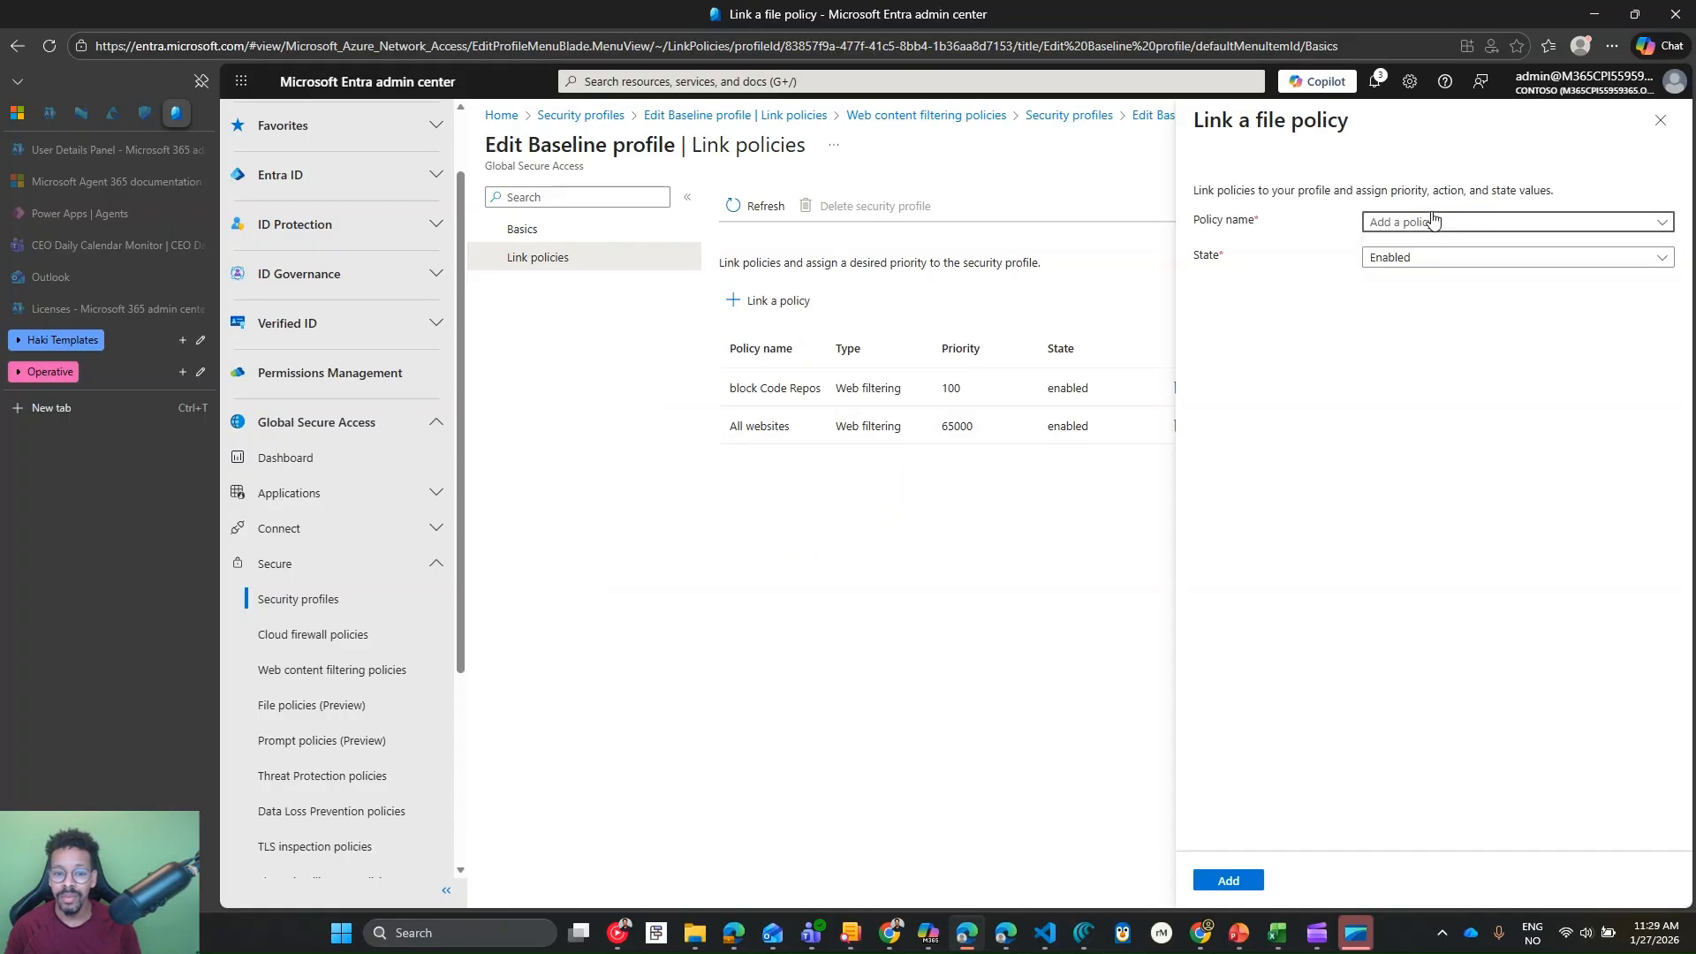
click(1431, 221)
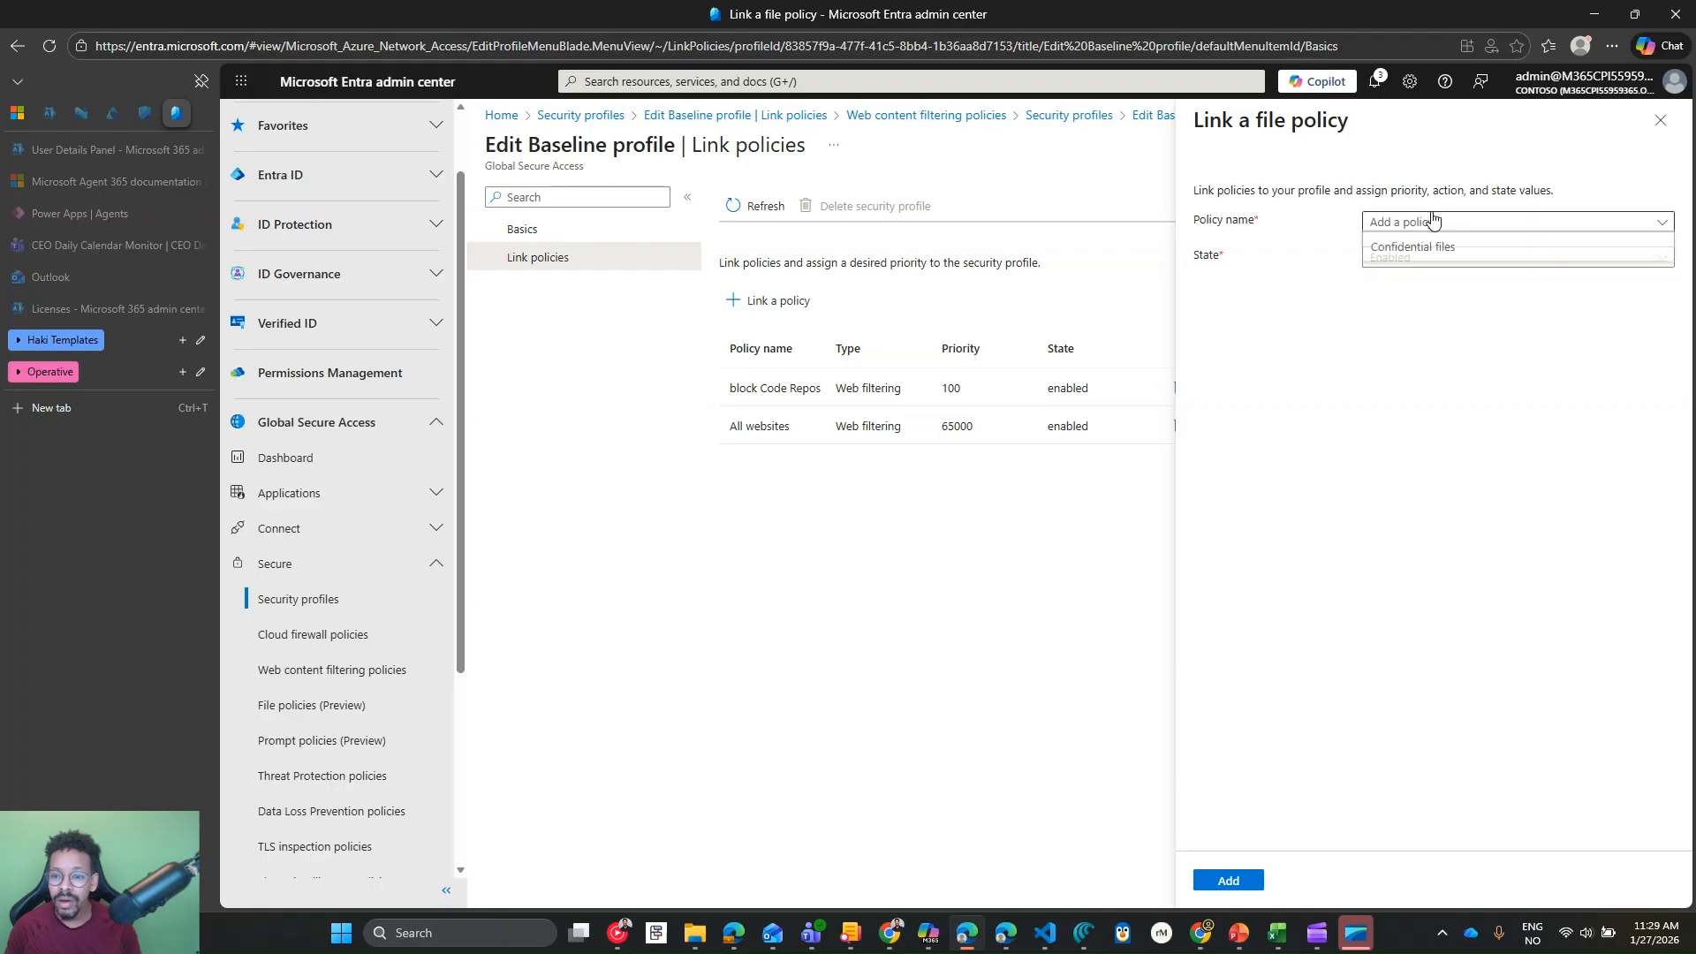
click(1661, 120)
Step: Link the existing web filtering policy "block crypto website" to the Baseline profile with priority 101
click(769, 300)
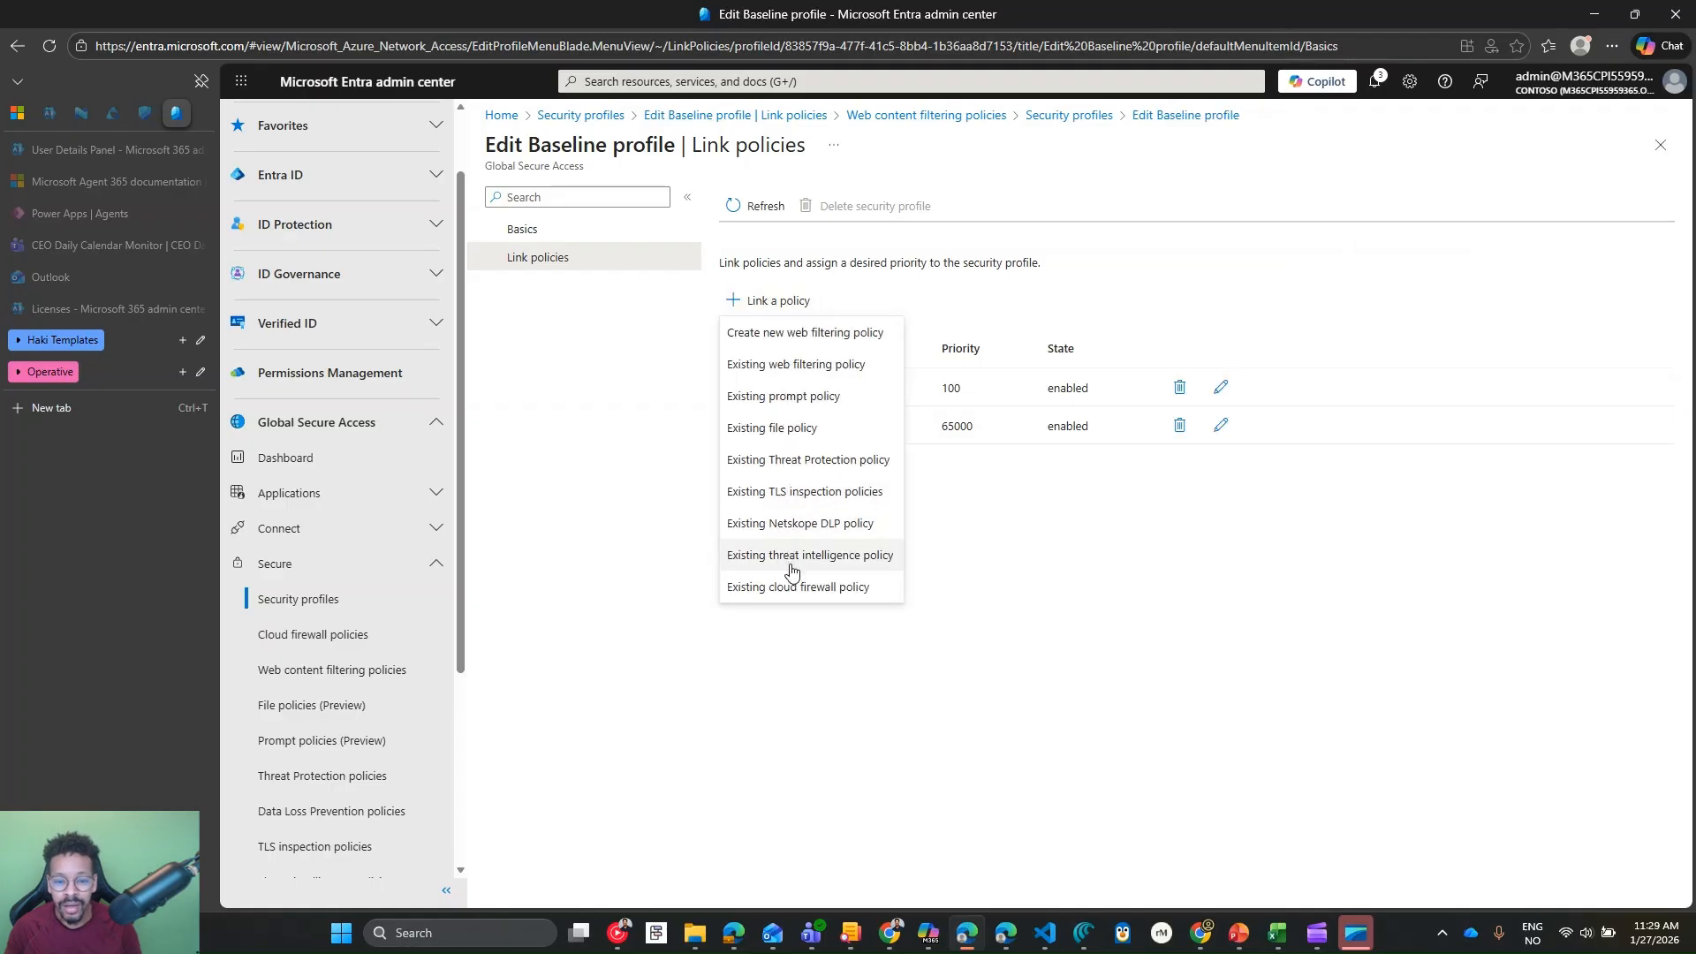
click(803, 362)
click(1449, 226)
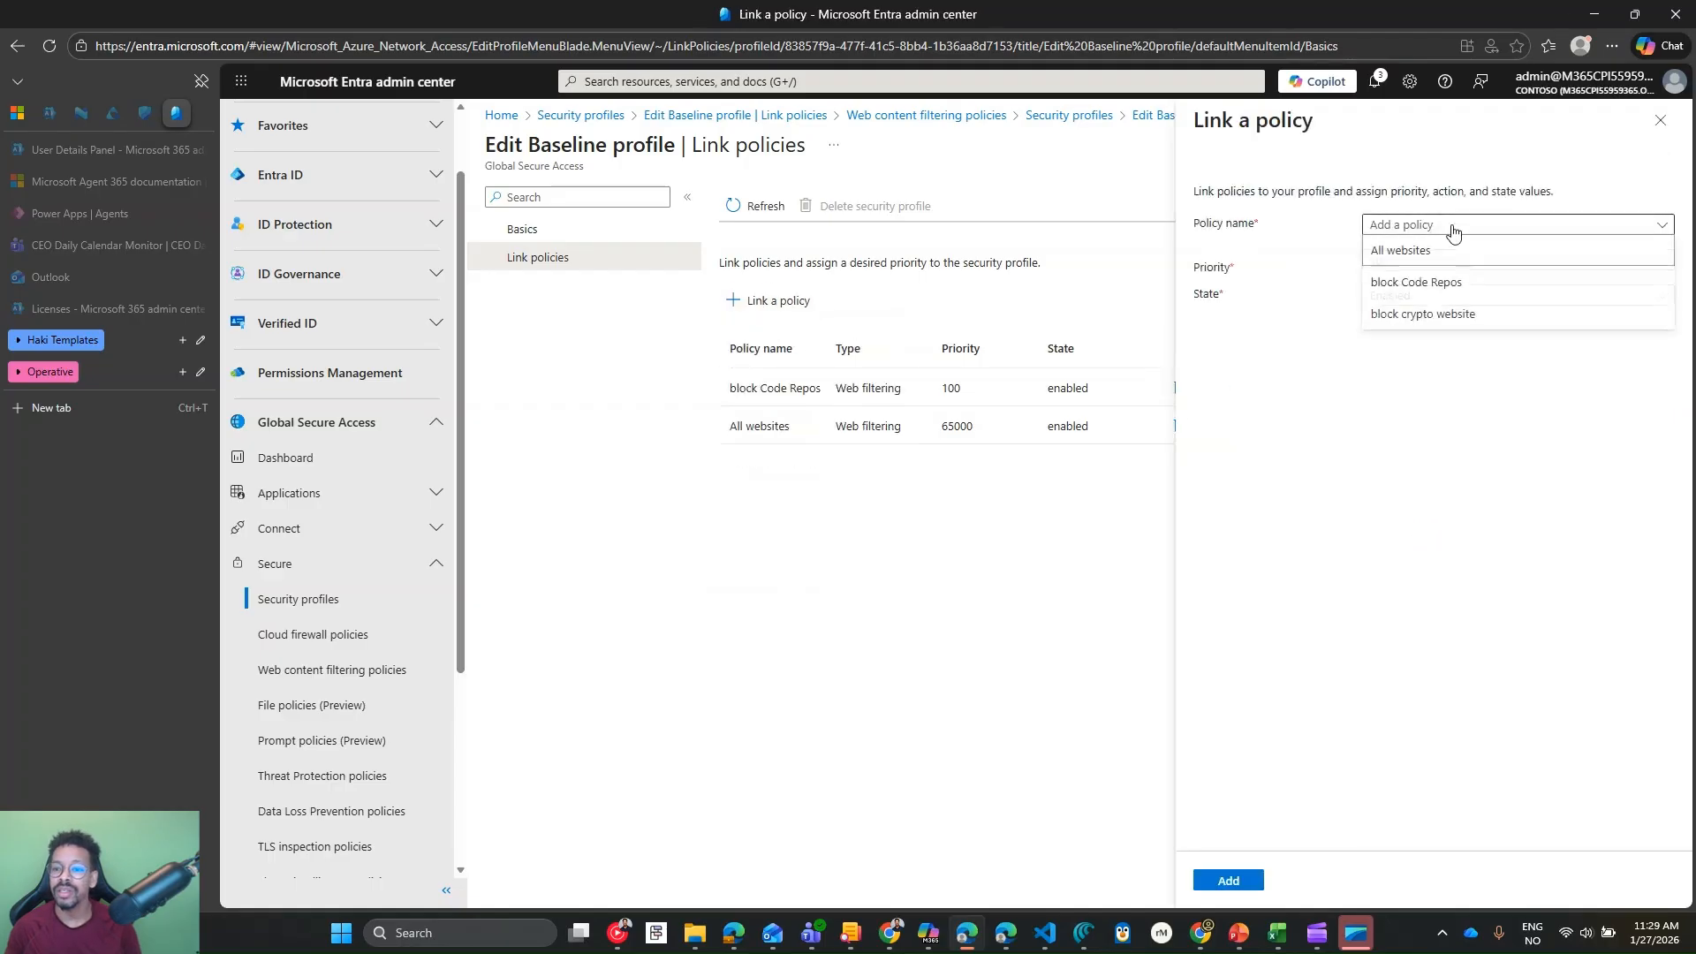
click(1421, 316)
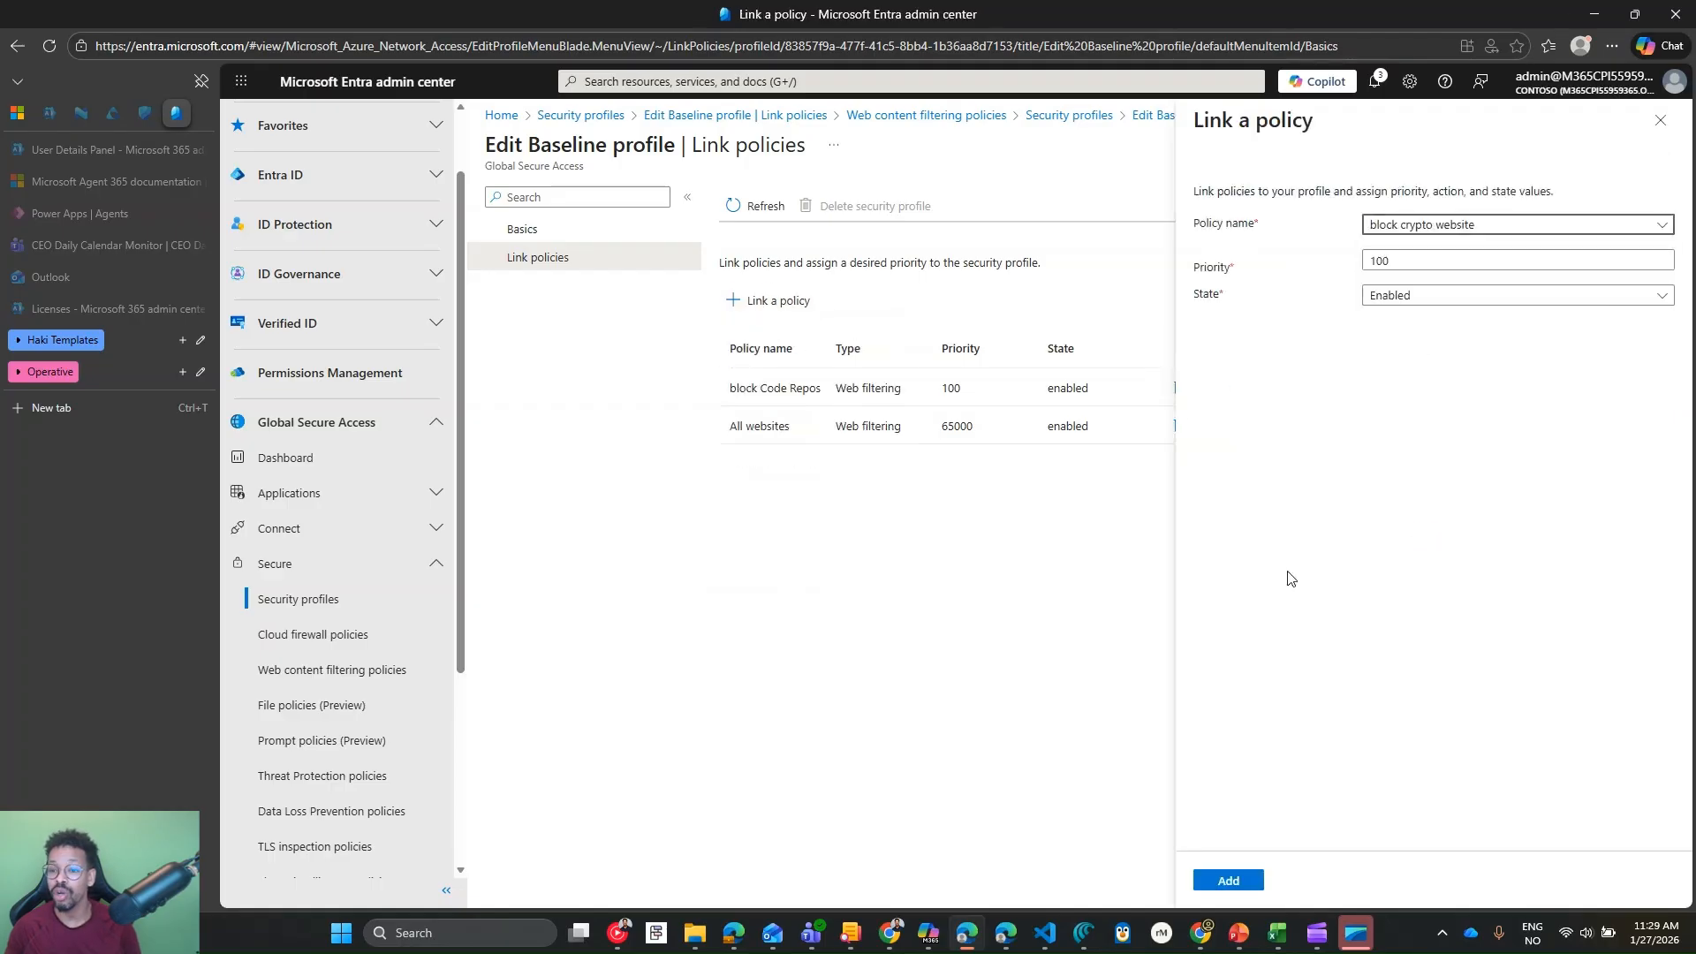
click(1389, 259)
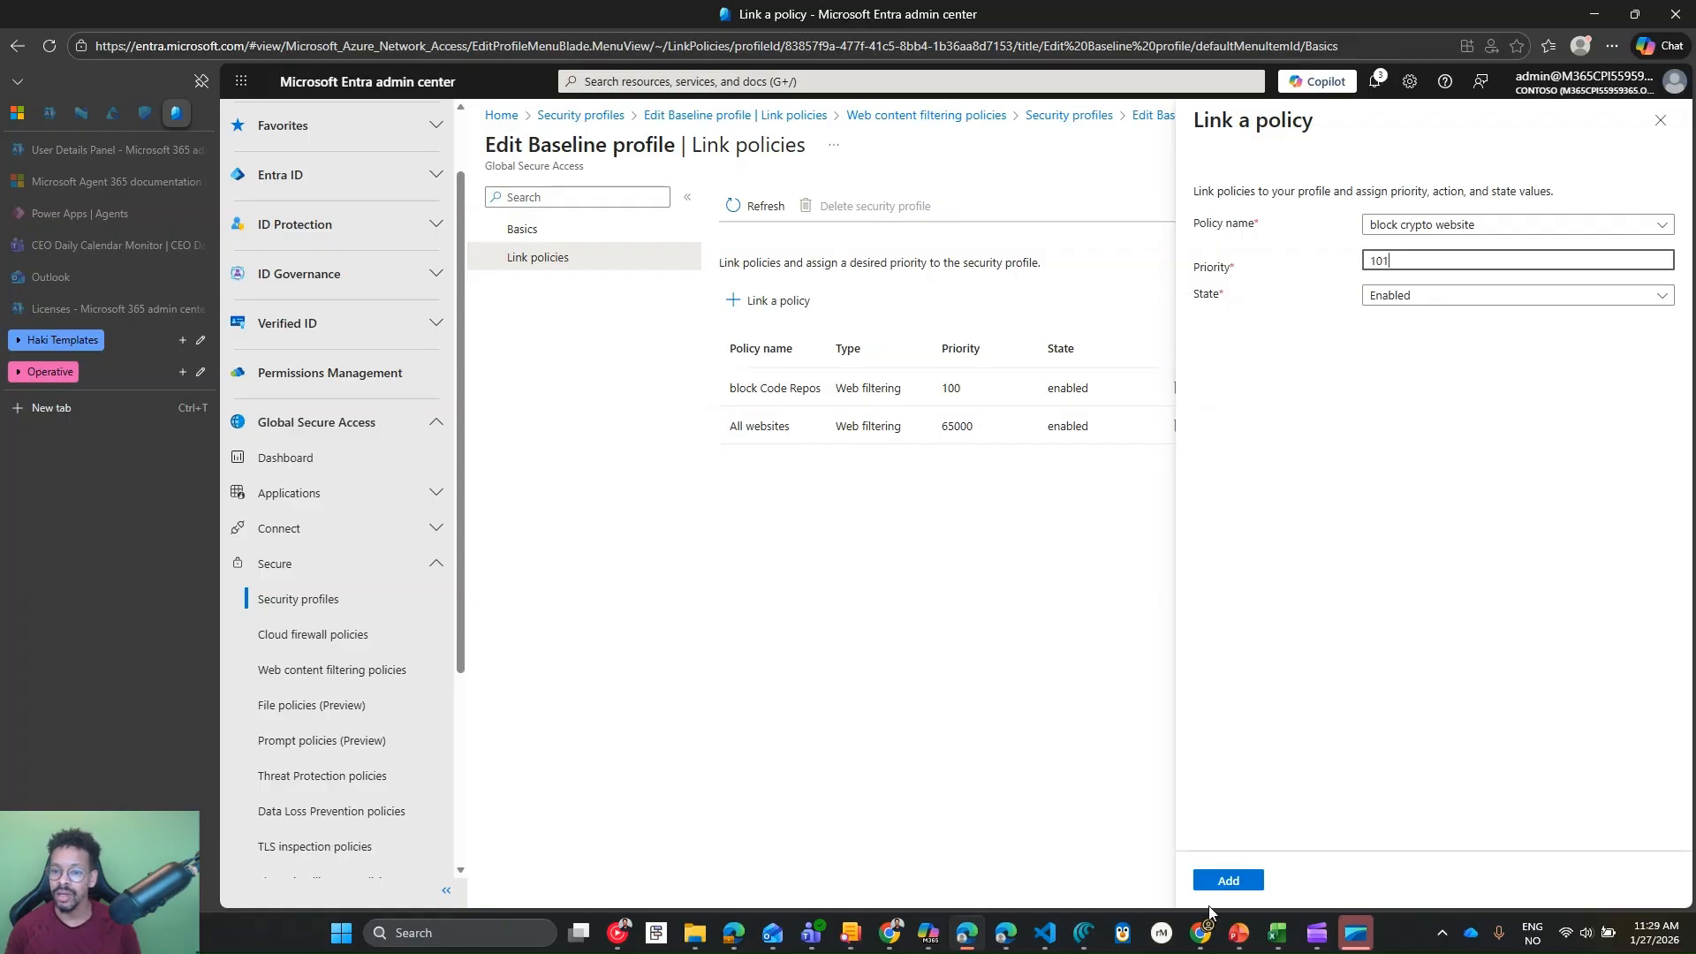
click(1226, 881)
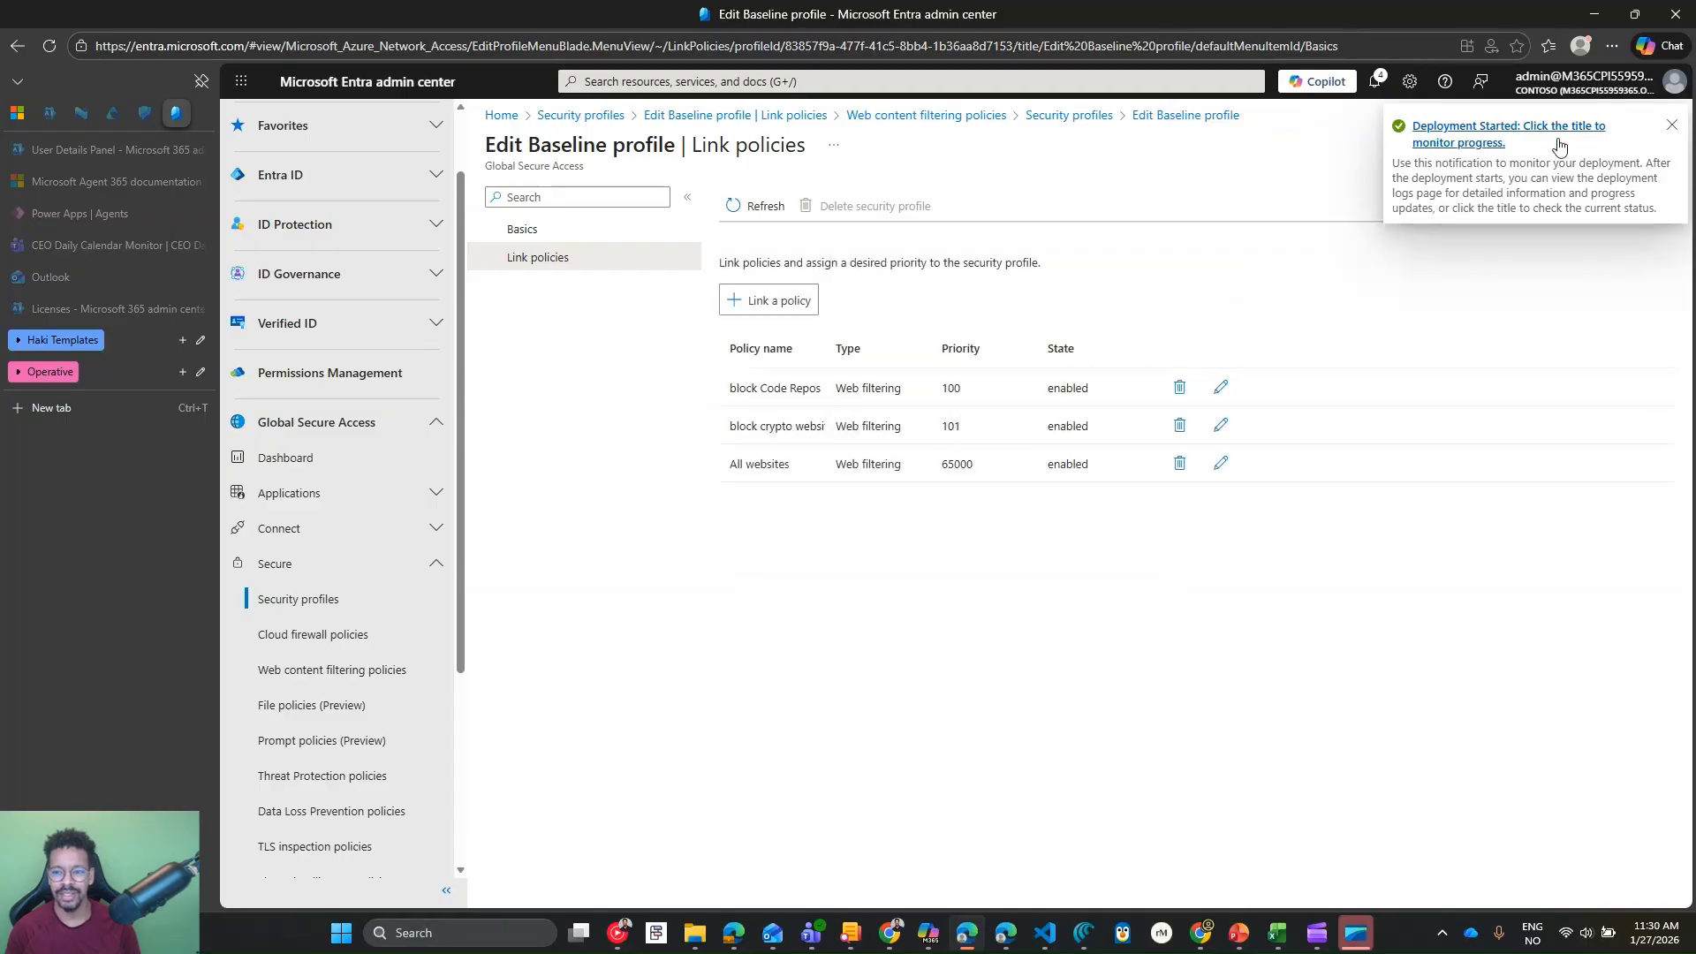
click(1672, 125)
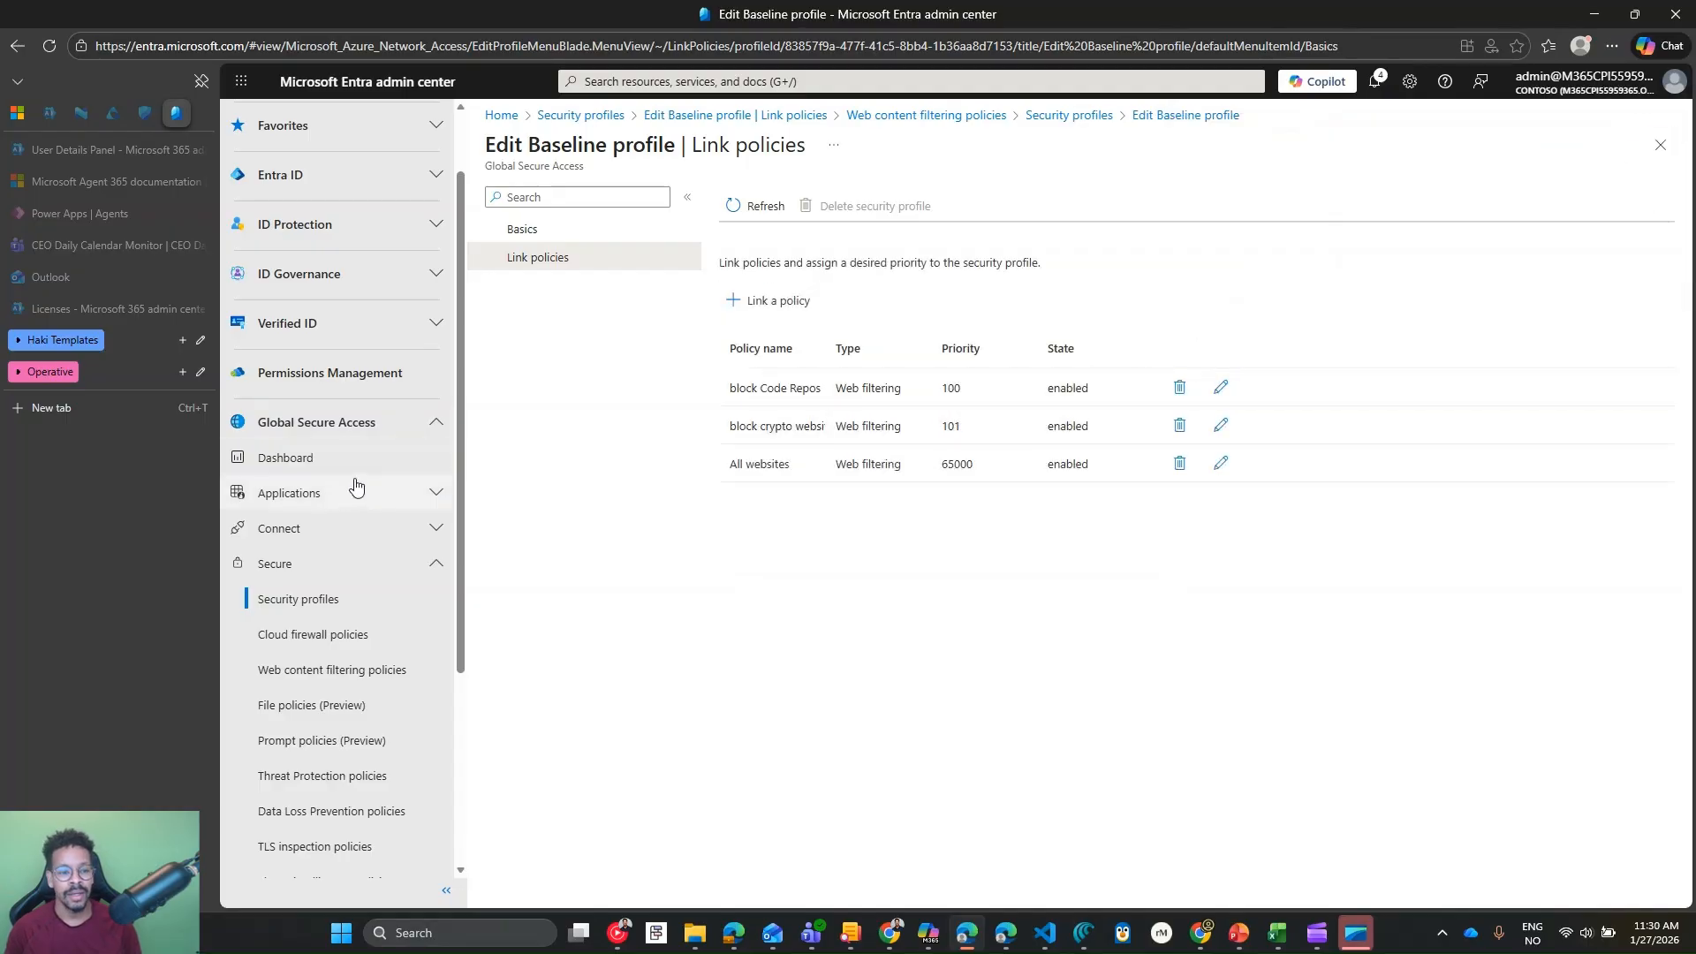
Step: Return to the Global Secure Access security profiles list
click(311, 602)
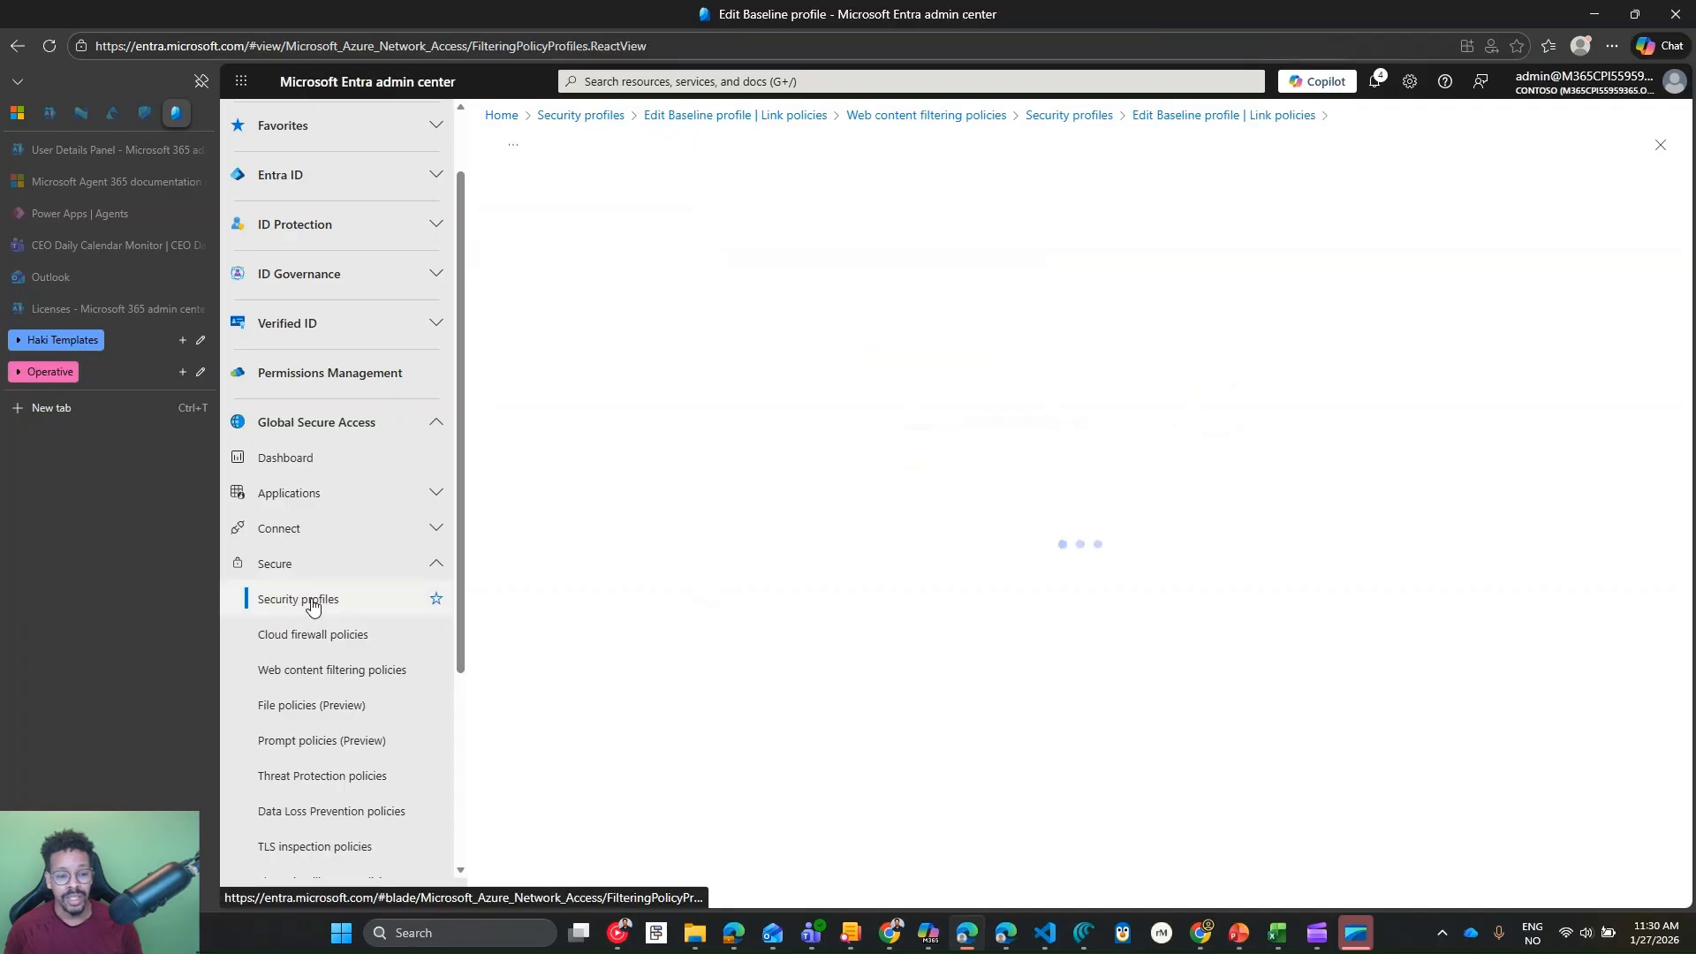